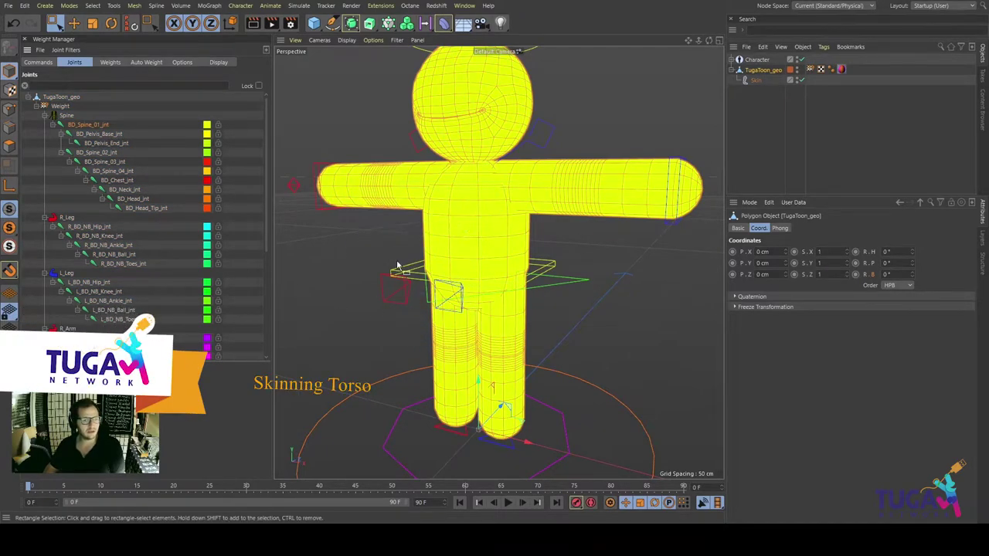
Show BD_Pelvis_Base_jnt's weights on the TugaToon_geo mesh in the Weight Manager
{"action": "left_click", "coordinate": [105, 135]}
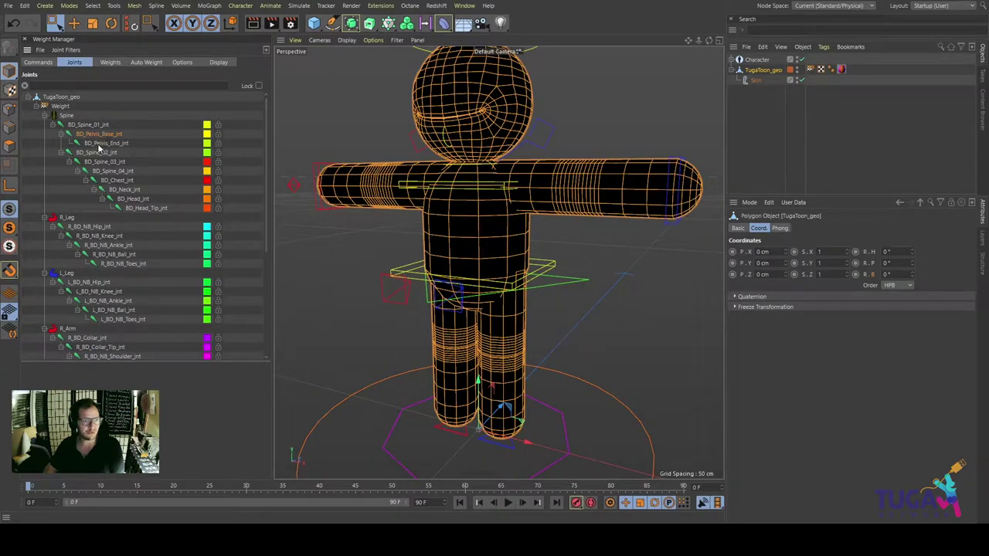
Set the Character object's Display > Managers Viewport Visible option to Full
{"action": "left_click", "coordinate": [757, 60]}
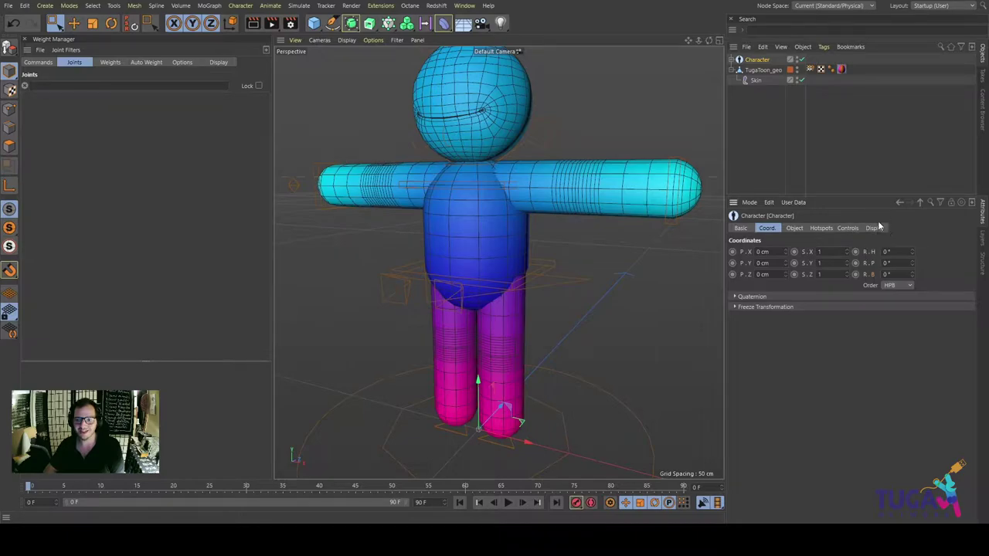
{"action": "left_click", "coordinate": [875, 228]}
{"action": "left_click", "coordinate": [783, 285]}
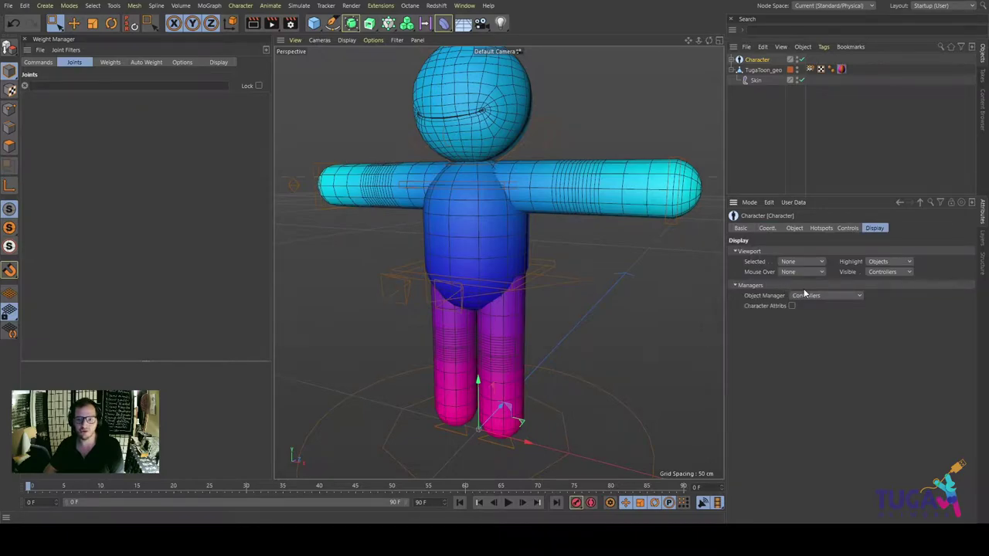
{"action": "left_click", "coordinate": [758, 285]}
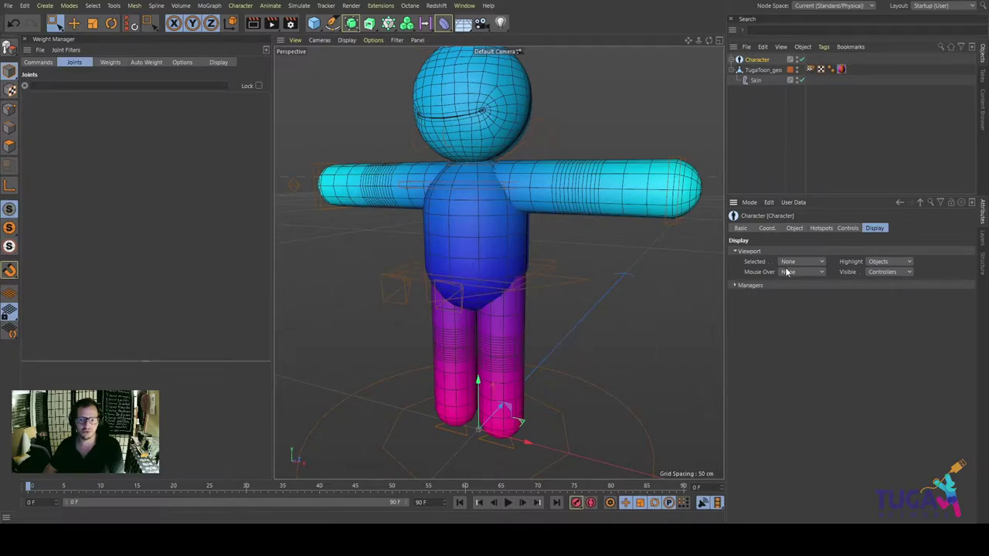
{"action": "left_click", "coordinate": [774, 285]}
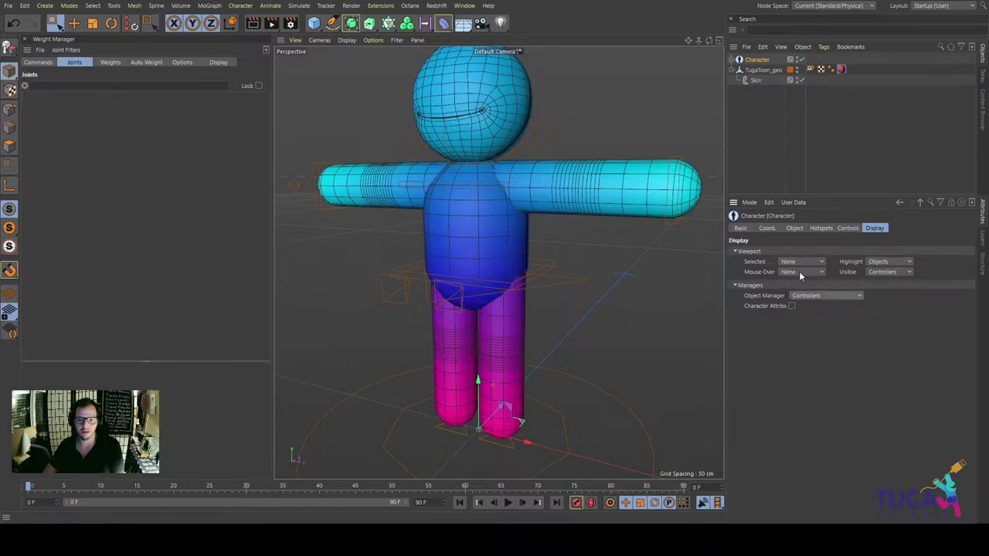
{"action": "left_click", "coordinate": [886, 314]}
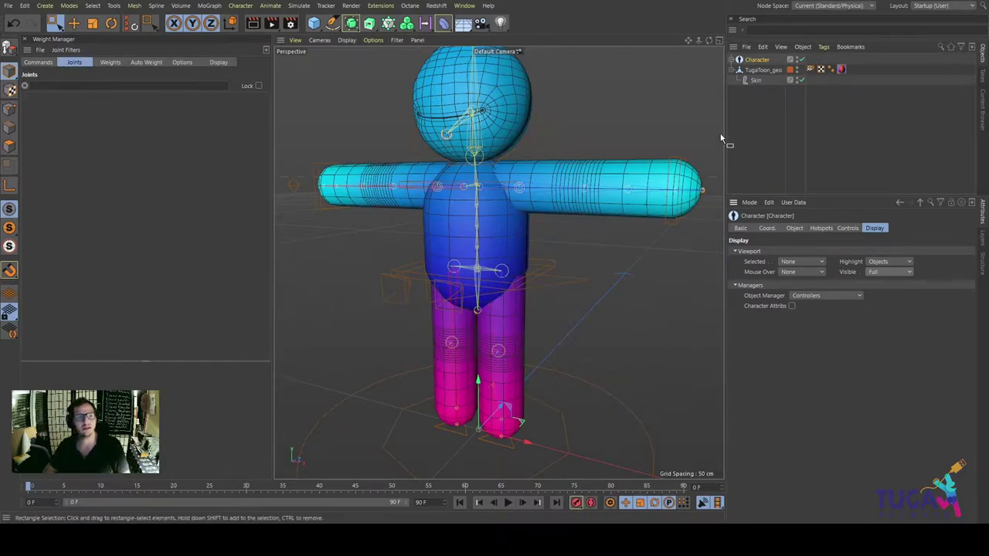
Expand the Character object and set its Object Manager option to Full Hierarchy
{"action": "left_click", "coordinate": [731, 59]}
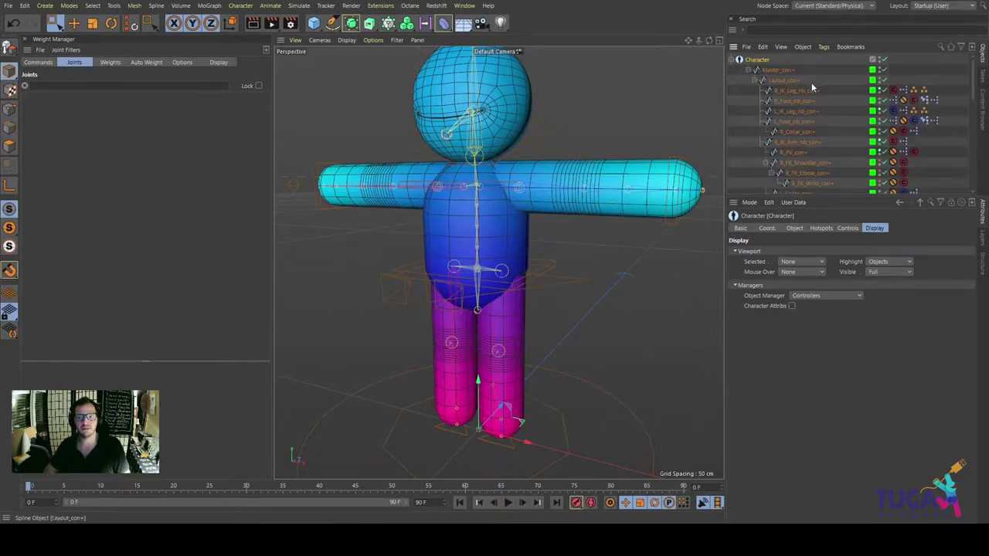
{"action": "scroll", "coordinate": [832, 158], "scroll_direction": "down", "scroll_amount": 4}
{"action": "left_click_drag", "start_coordinate": [832, 195], "coordinate": [821, 323]}
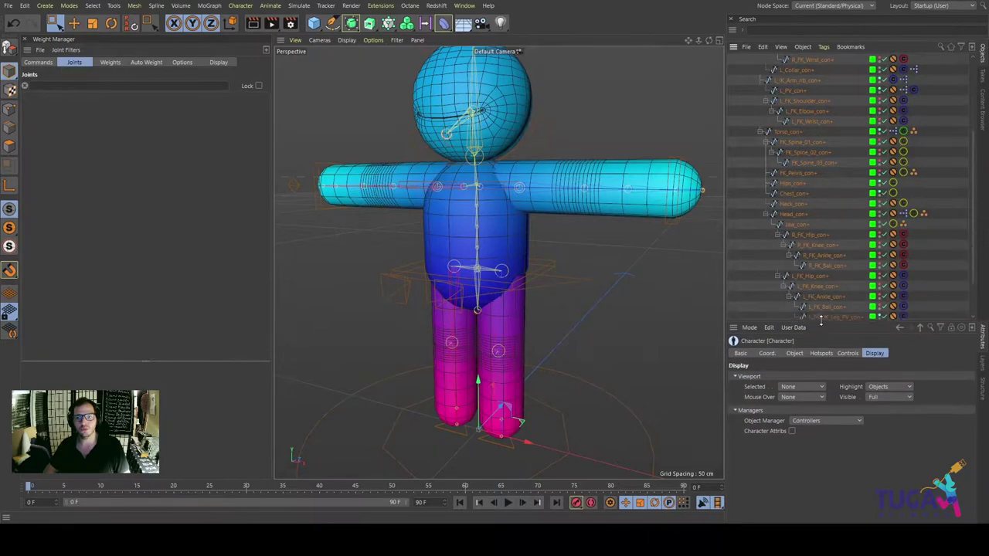
{"action": "scroll", "coordinate": [835, 154], "scroll_direction": "up", "scroll_amount": 5}
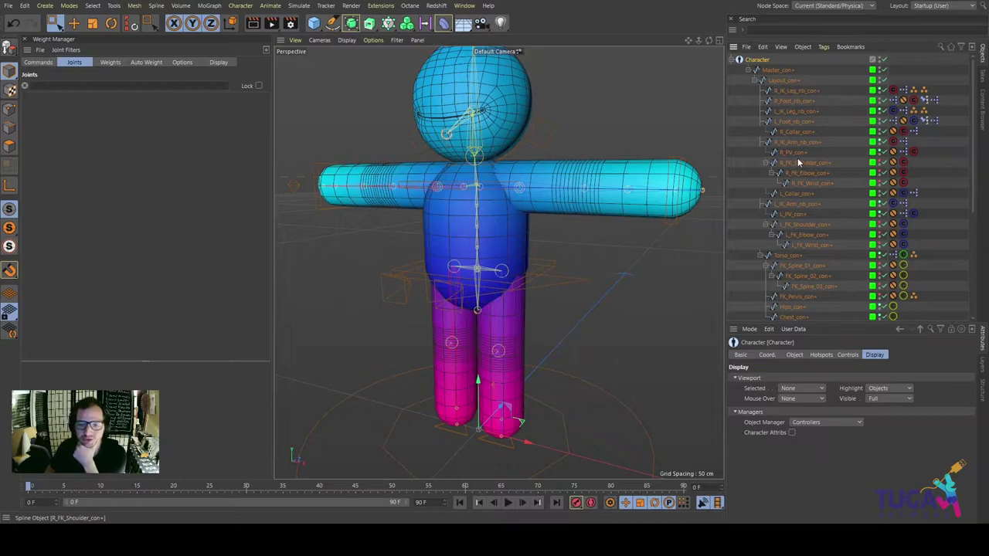
{"action": "scroll", "coordinate": [800, 160], "scroll_direction": "down", "scroll_amount": 5}
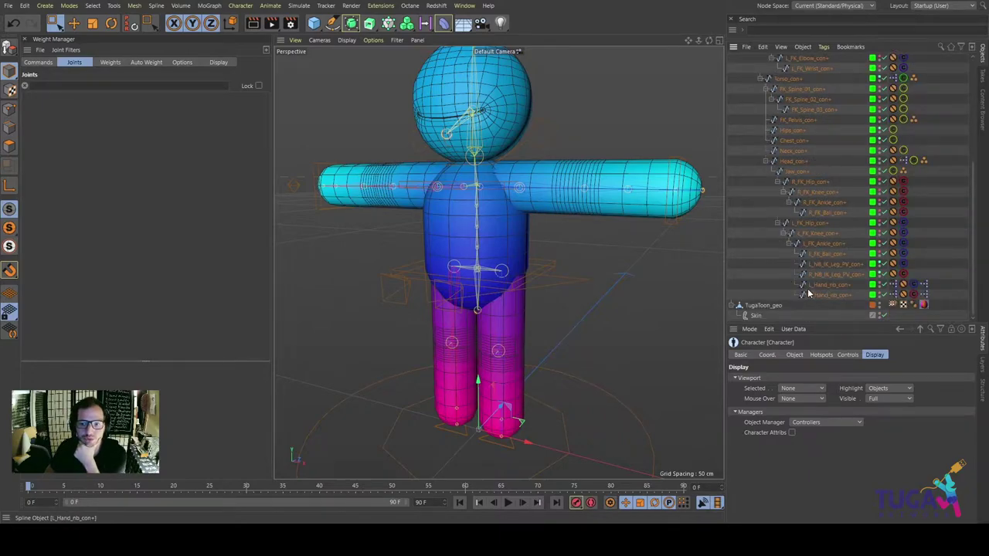
{"action": "scroll", "coordinate": [782, 197], "scroll_direction": "up", "scroll_amount": 5}
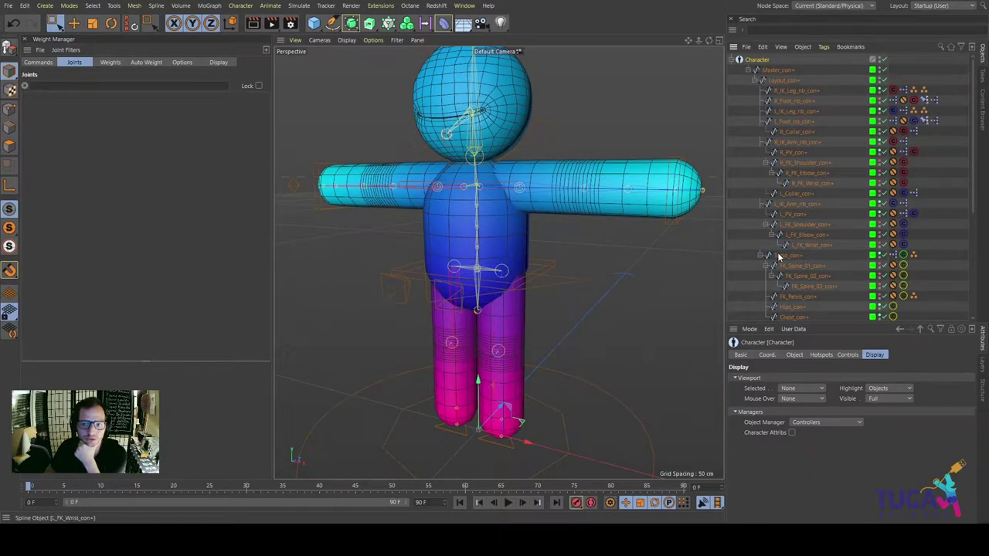
{"action": "scroll", "coordinate": [782, 286], "scroll_direction": "down", "scroll_amount": 3}
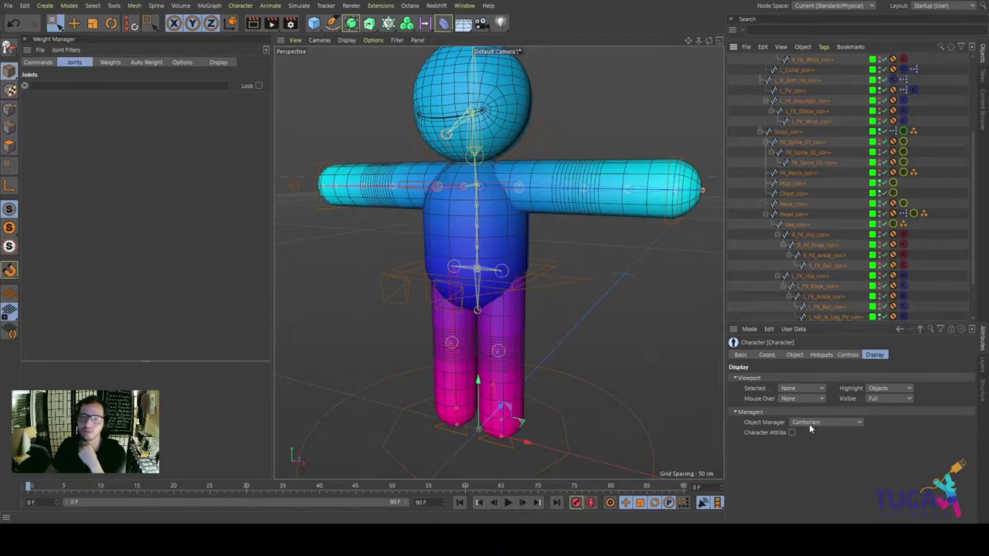
{"action": "left_click", "coordinate": [810, 511]}
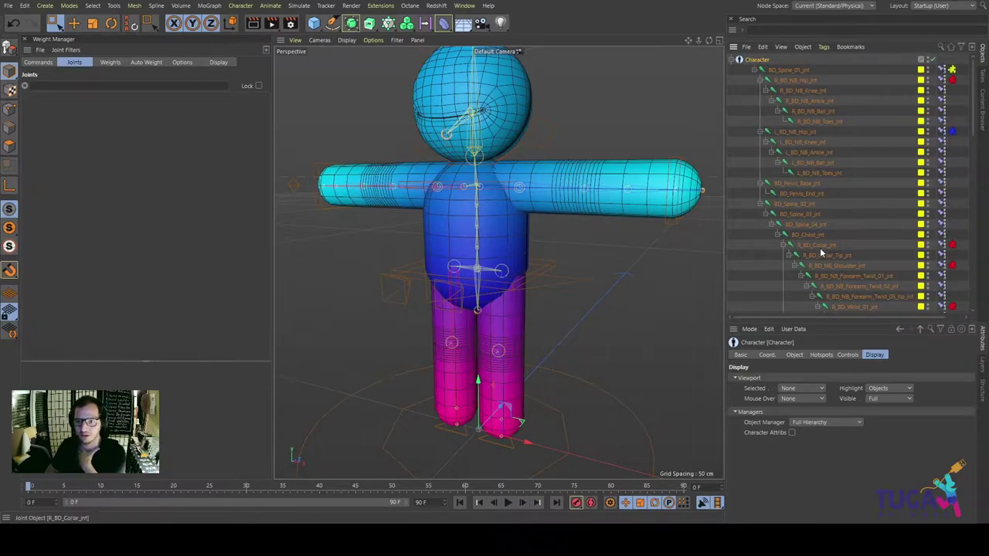
{"action": "scroll", "coordinate": [820, 247], "scroll_direction": "down", "scroll_amount": 3}
{"action": "scroll", "coordinate": [820, 248], "scroll_direction": "down", "scroll_amount": 3}
{"action": "scroll", "coordinate": [826, 210], "scroll_direction": "down", "scroll_amount": 3}
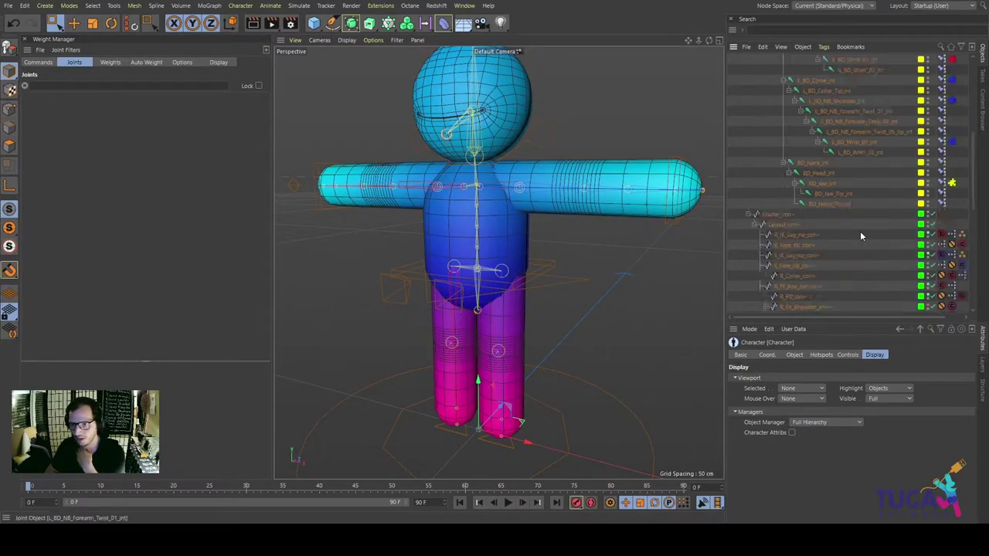
{"action": "scroll", "coordinate": [861, 234], "scroll_direction": "up", "scroll_amount": 4}
{"action": "scroll", "coordinate": [862, 237], "scroll_direction": "up", "scroll_amount": 4}
{"action": "scroll", "coordinate": [863, 240], "scroll_direction": "up", "scroll_amount": 3}
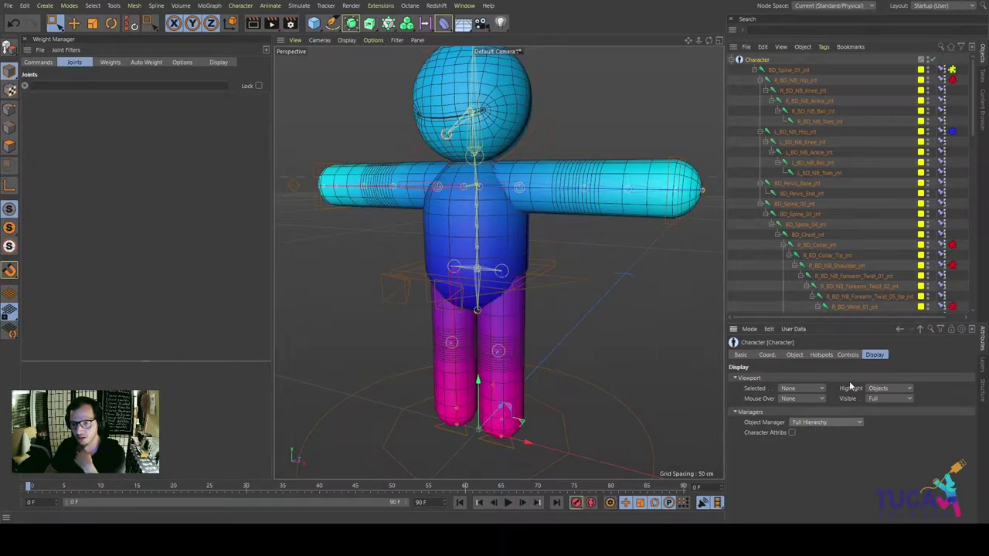
Open the Layers tab, toggle RigElements' Manager switch, and collapse Character
{"action": "left_click", "coordinate": [739, 59]}
{"action": "left_click", "coordinate": [739, 60]}
{"action": "scroll", "coordinate": [901, 269], "scroll_direction": "down", "scroll_amount": 5}
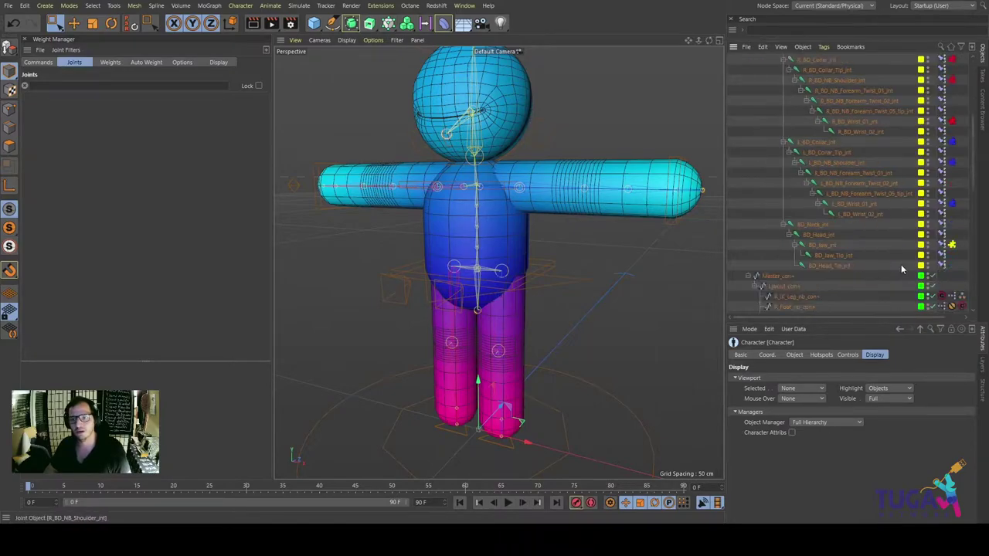
{"action": "scroll", "coordinate": [900, 267], "scroll_direction": "down", "scroll_amount": 4}
{"action": "scroll", "coordinate": [901, 268], "scroll_direction": "down", "scroll_amount": 3}
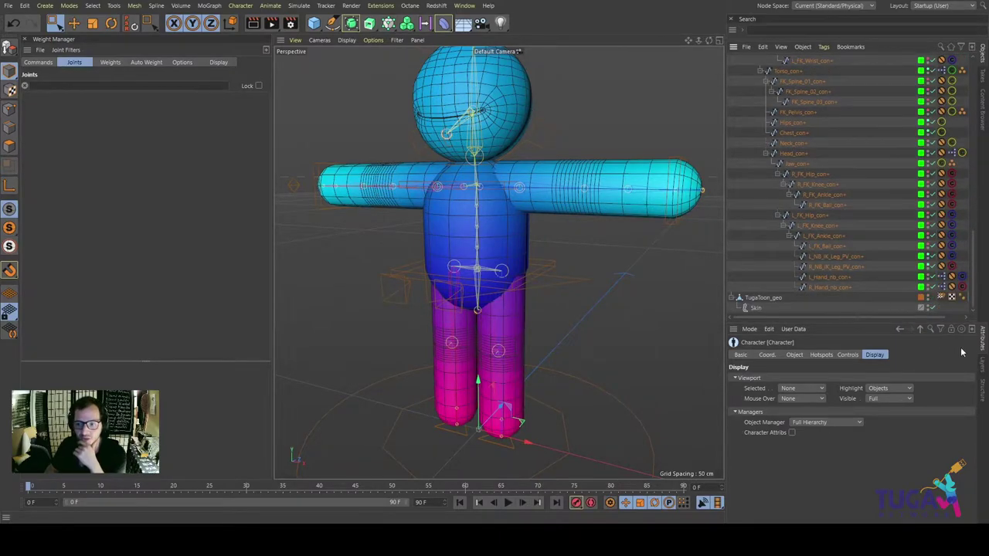
{"action": "left_click", "coordinate": [982, 364]}
{"action": "left_click", "coordinate": [818, 361]}
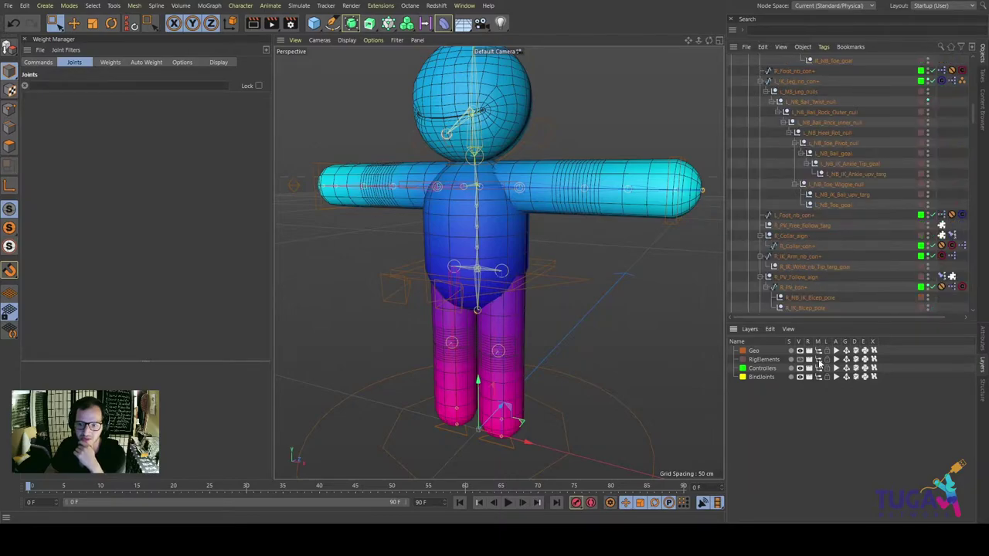
{"action": "scroll", "coordinate": [773, 193], "scroll_direction": "up", "scroll_amount": 5}
{"action": "scroll", "coordinate": [773, 193], "scroll_direction": "up", "scroll_amount": 5}
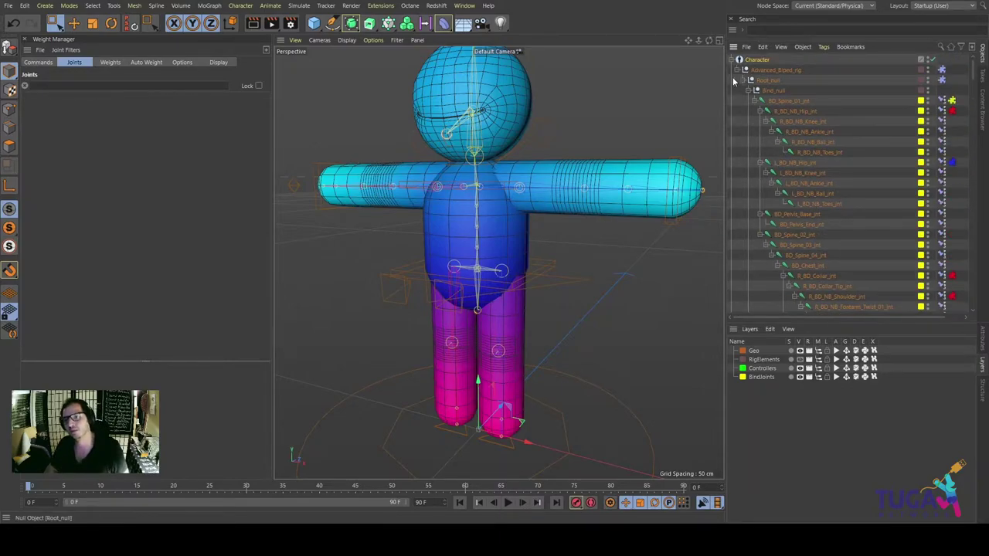
{"action": "left_click", "coordinate": [730, 59]}
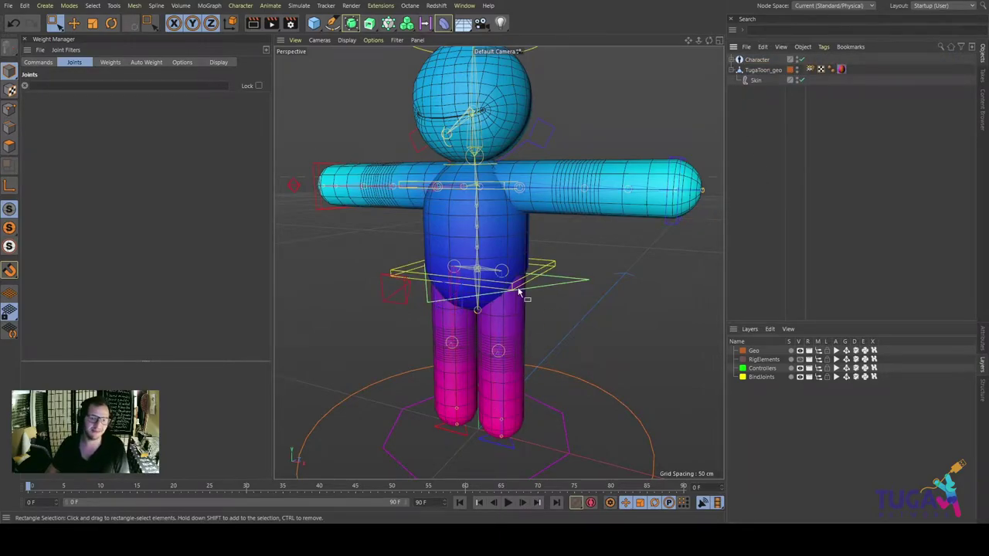
Switch to weight painting with W and turn the view to the character's front
{"action": "mouse_move", "coordinate": [534, 284]}
{"action": "left_mouse_down", "text": "alt"}
{"action": "mouse_move", "coordinate": [554, 294]}
{"action": "mouse_move", "coordinate": [558, 269]}
{"action": "left_mouse_up", "text": "alt"}
{"action": "key", "text": "w"}
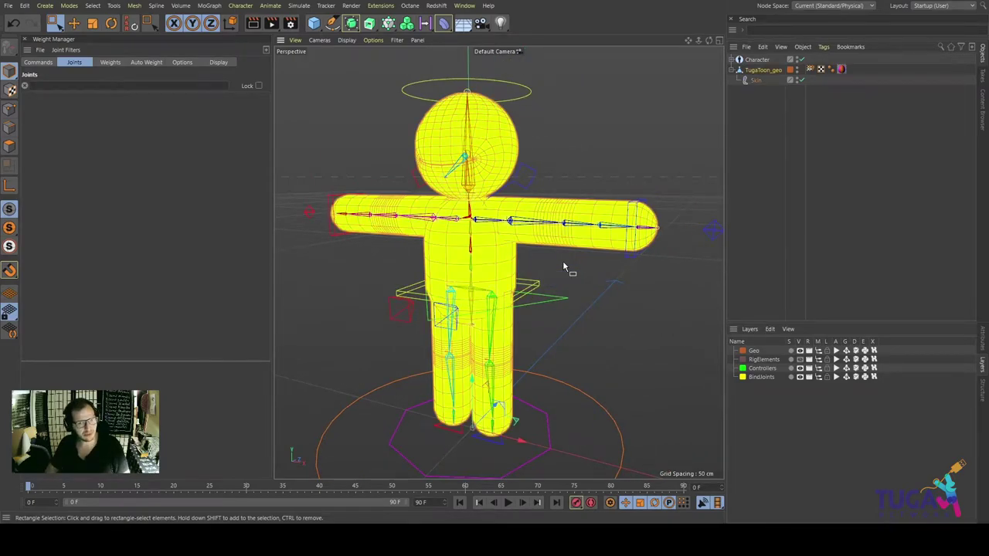
{"action": "left_click_drag", "start_coordinate": [265, 338], "coordinate": [452, 309], "text": "alt"}
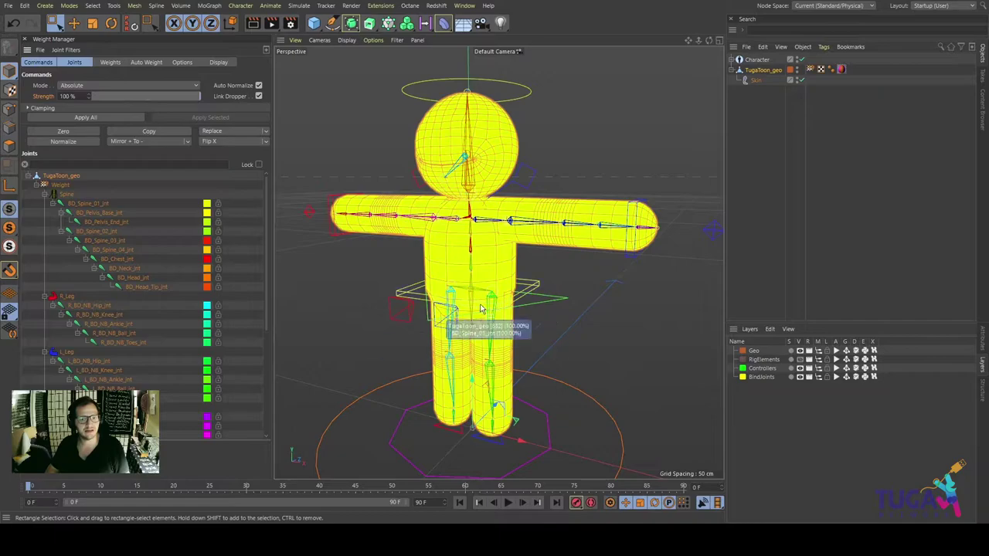
{"action": "scroll", "coordinate": [453, 309], "scroll_direction": "up", "scroll_amount": 3}
{"action": "scroll", "coordinate": [467, 296], "scroll_direction": "up", "scroll_amount": 5}
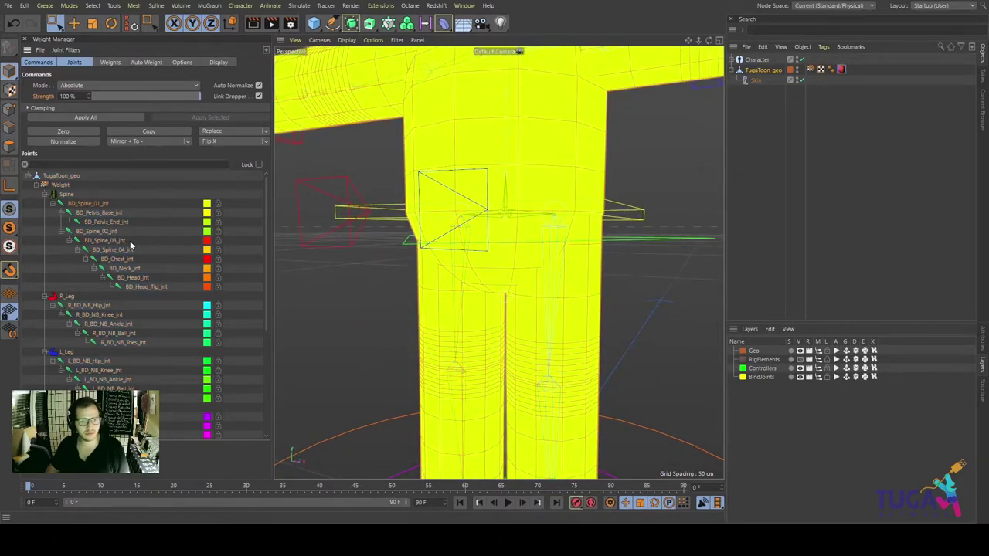
{"action": "scroll", "coordinate": [519, 287], "scroll_direction": "down", "scroll_amount": 3}
{"action": "scroll", "coordinate": [514, 291], "scroll_direction": "down", "scroll_amount": 2}
{"action": "left_click_drag", "start_coordinate": [514, 291], "coordinate": [493, 294], "text": "alt"}
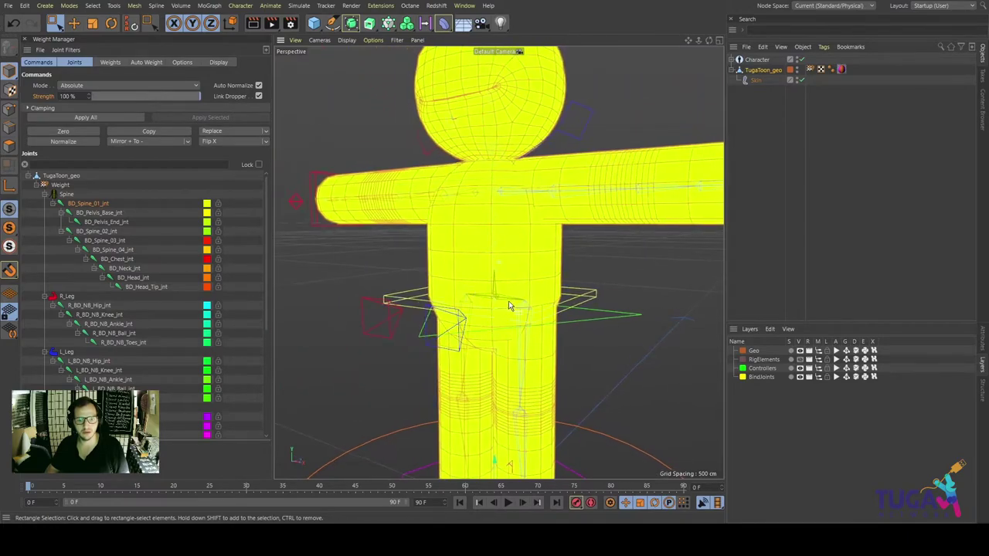
Inspect BD_Pelvis_Base_jnt, BD_Pelvis_End_jnt, BD_Spine_03_jnt and BD_Spine_02_jnt weights, framing the chest
{"action": "left_click", "coordinate": [101, 213]}
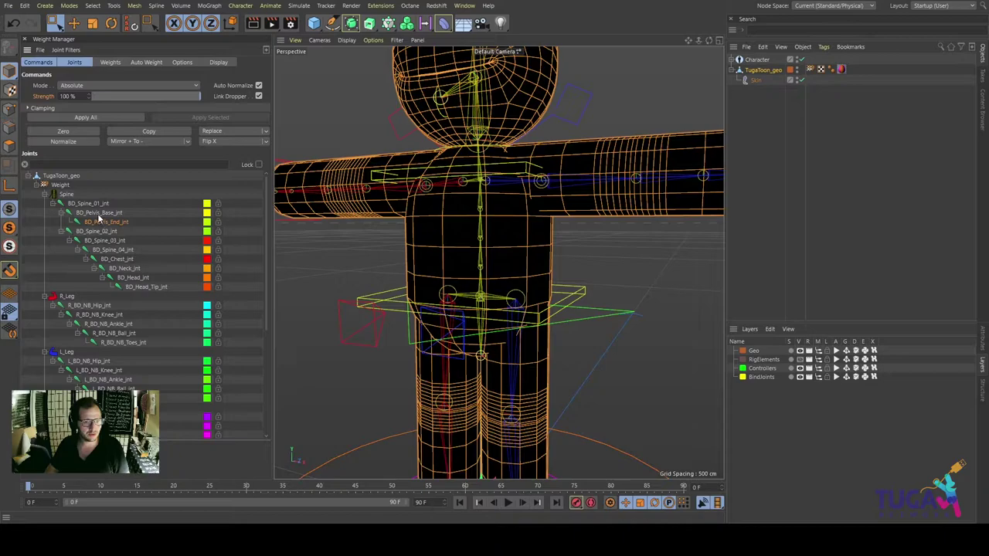
{"action": "left_click", "coordinate": [99, 216]}
{"action": "scroll", "coordinate": [499, 310], "scroll_direction": "up", "scroll_amount": 5}
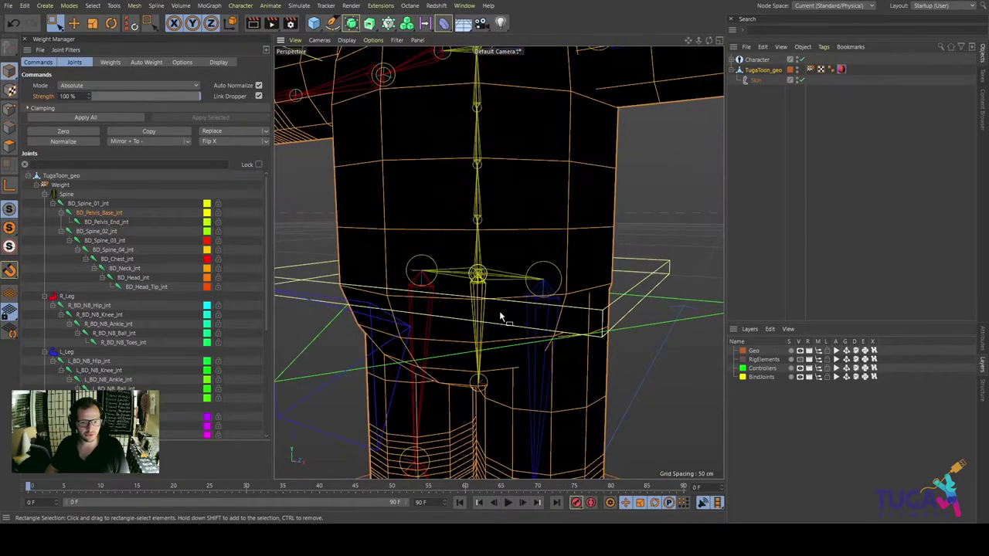
{"action": "scroll", "coordinate": [499, 311], "scroll_direction": "down", "scroll_amount": 2}
{"action": "left_click", "coordinate": [105, 222]}
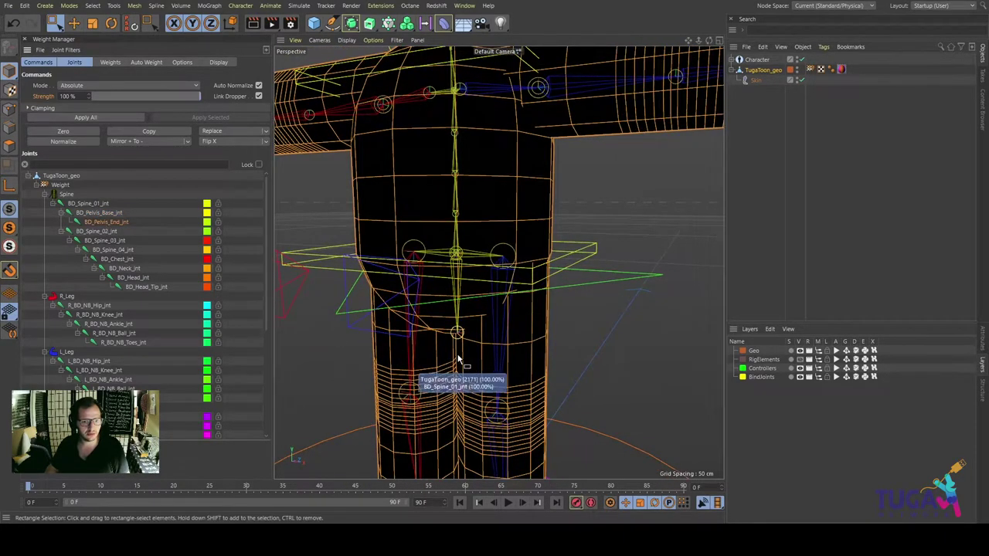
{"action": "left_click", "coordinate": [107, 240]}
{"action": "key", "text": "o"}
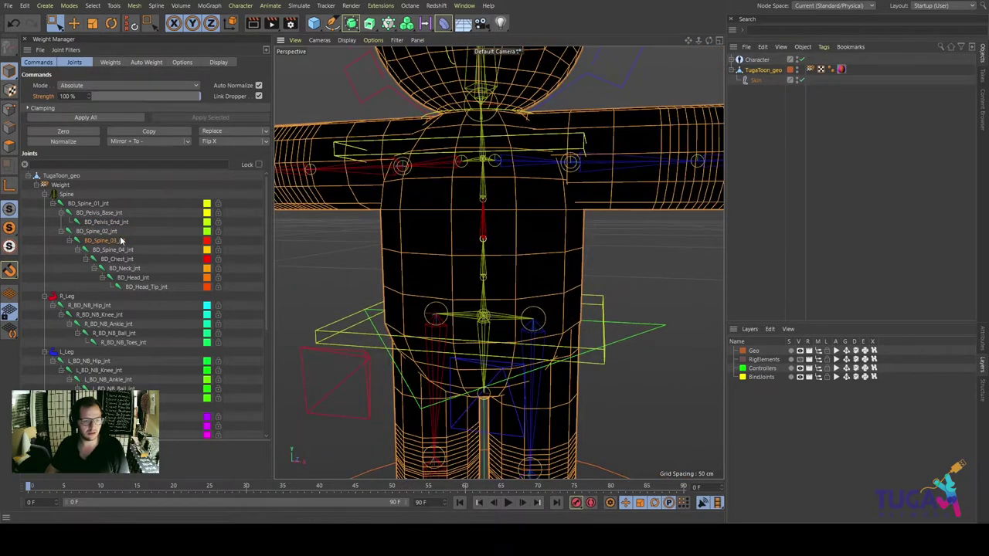
{"action": "key", "text": "Up"}
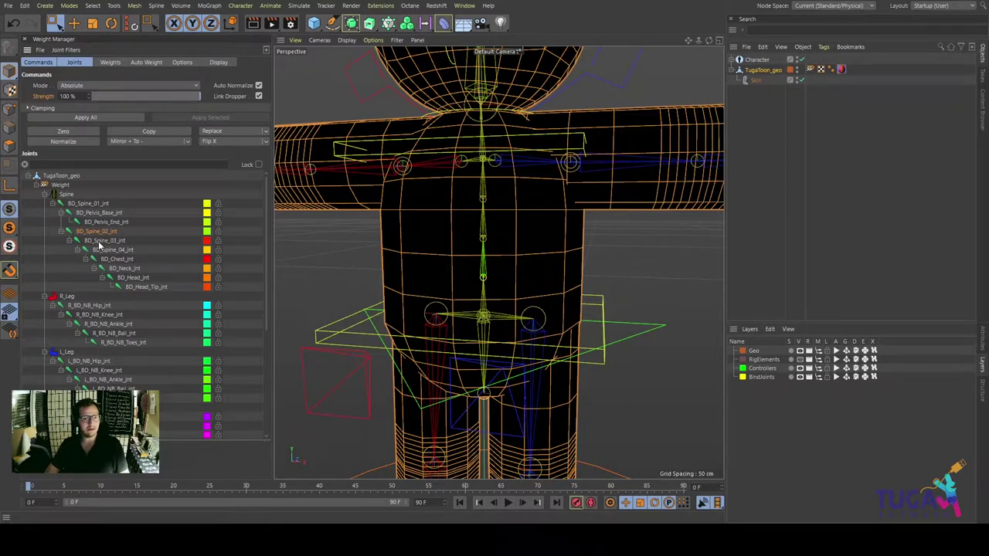
Confirm BD_Spine_01_jnt owns the whole mesh, comparing against BD_Pelvis_Base_jnt
{"action": "left_click", "coordinate": [96, 204]}
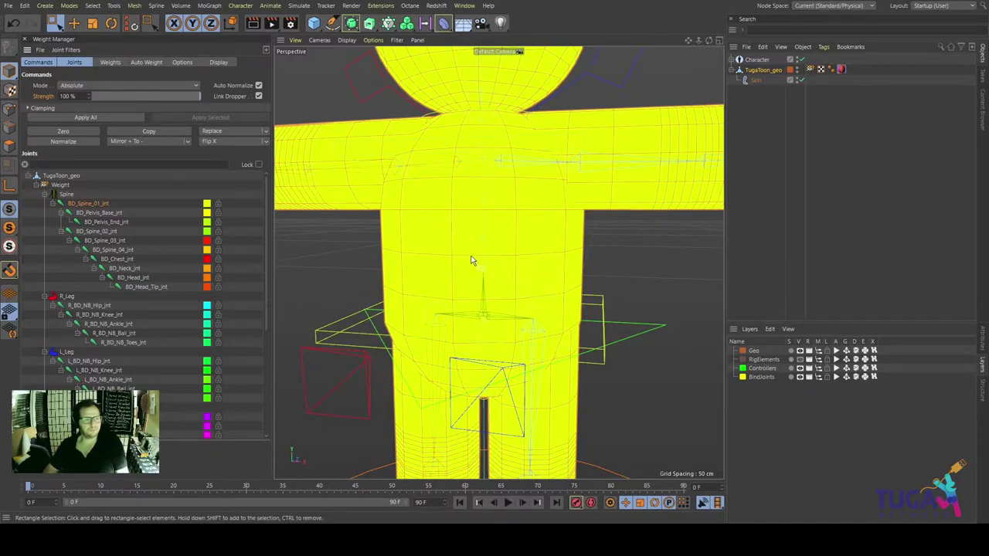
{"action": "middle_click_drag", "start_coordinate": [473, 261], "coordinate": [479, 265], "text": "alt"}
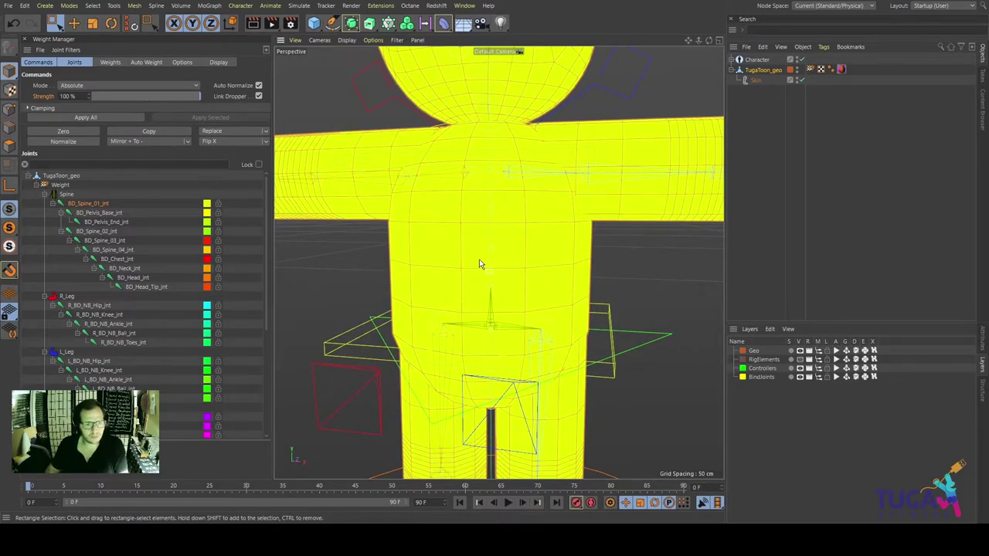
{"action": "left_click", "coordinate": [95, 213]}
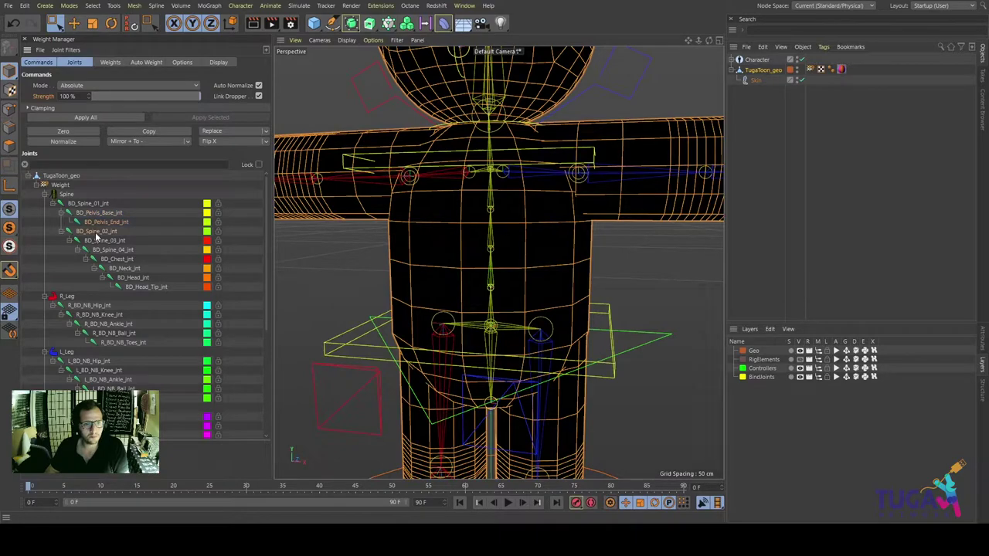
{"action": "left_click", "coordinate": [88, 203]}
{"action": "scroll", "coordinate": [533, 292], "scroll_direction": "down", "scroll_amount": 3}
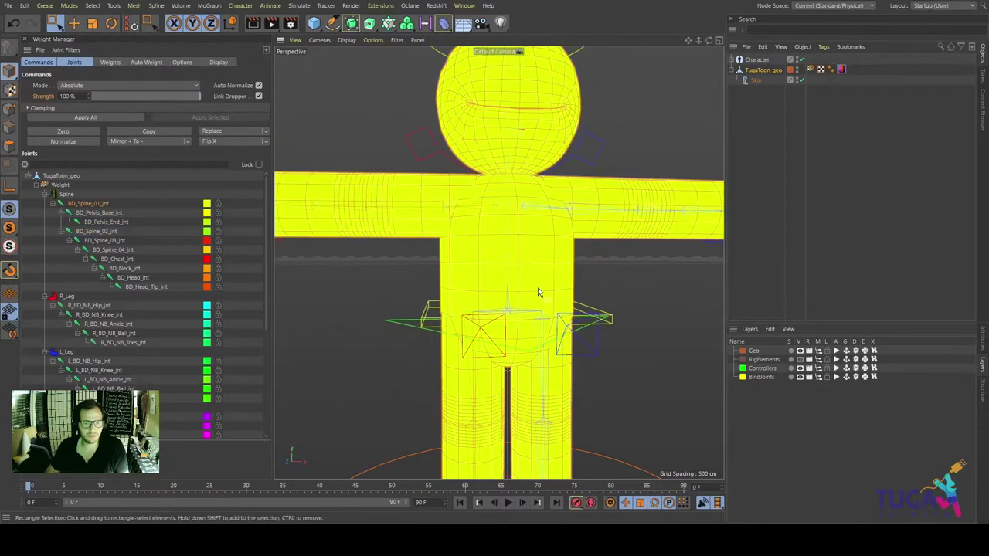
{"action": "middle_click_drag", "start_coordinate": [539, 292], "coordinate": [515, 298], "text": "alt"}
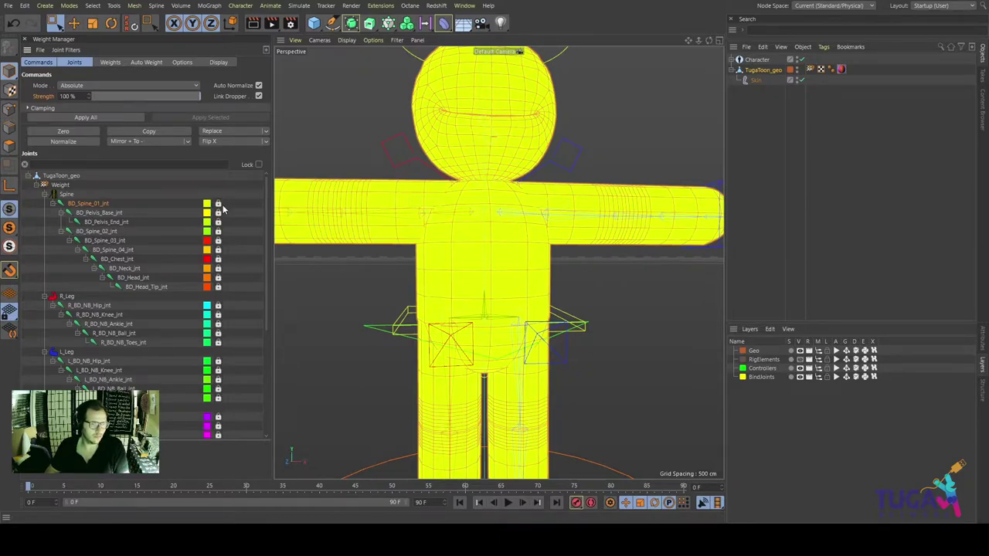
Select BD_Spine_02_jnt to view its empty weights and orbit toward the waist
{"action": "left_click", "coordinate": [106, 240]}
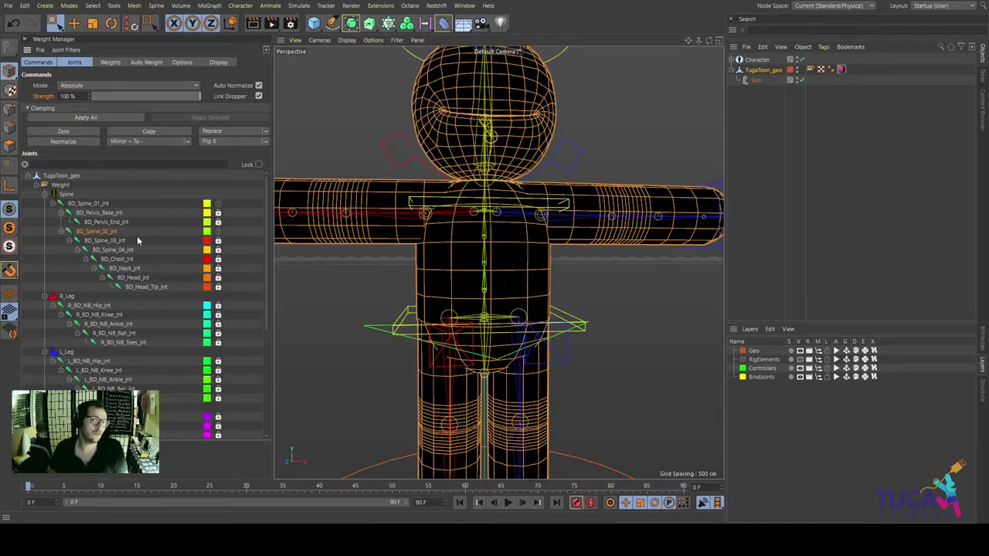
{"action": "mouse_move", "coordinate": [507, 340]}
{"action": "left_mouse_down", "text": "alt"}
{"action": "mouse_move", "coordinate": [517, 316]}
{"action": "mouse_move", "coordinate": [547, 318]}
{"action": "left_mouse_up", "text": "alt"}
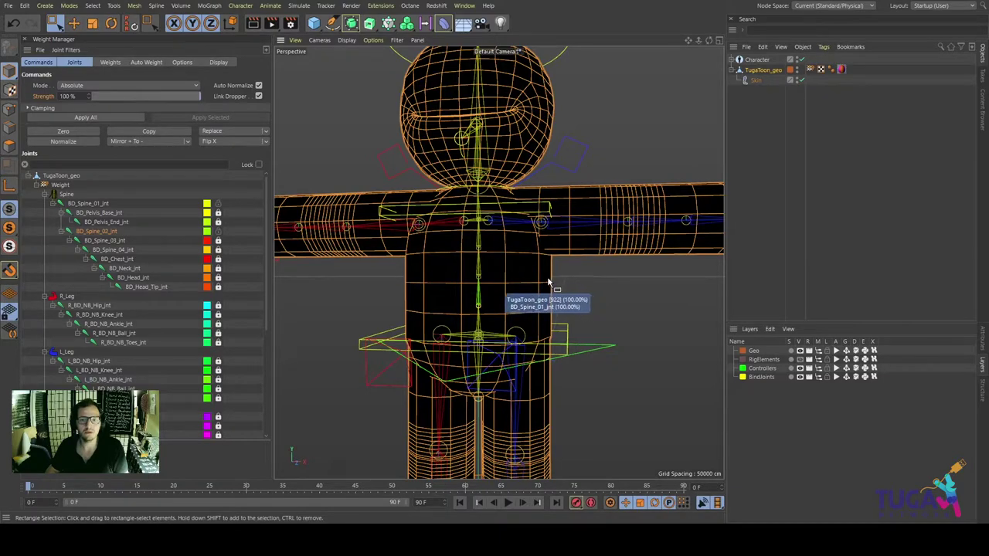
{"action": "left_click_drag", "start_coordinate": [547, 282], "coordinate": [541, 267], "text": "alt"}
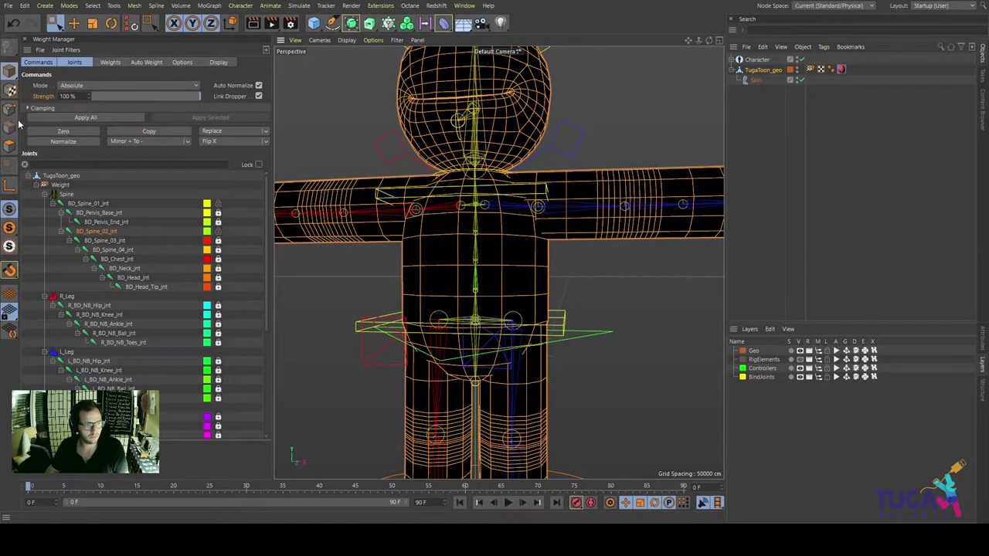
{"action": "left_click_drag", "start_coordinate": [497, 289], "coordinate": [494, 260], "text": "alt"}
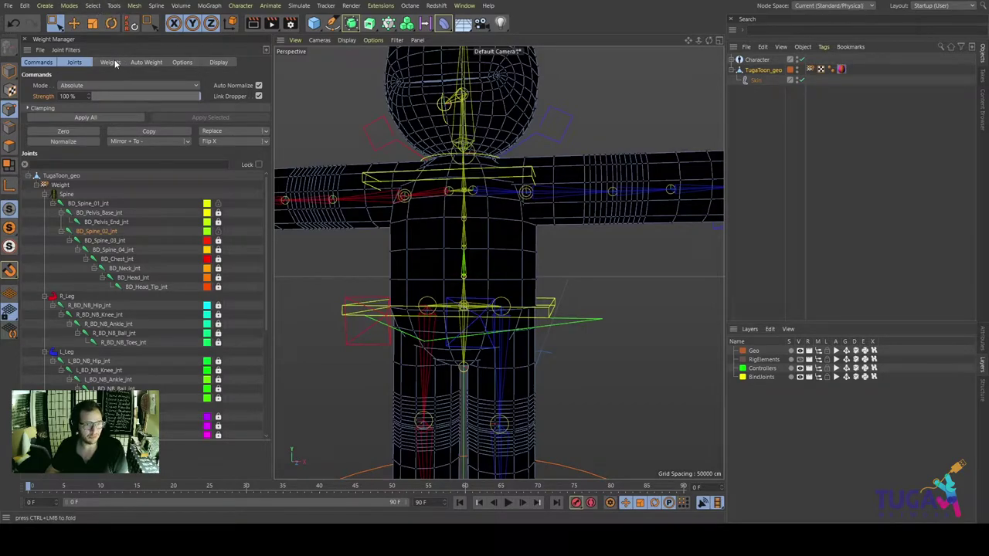
Choose Loop Selection from the selection commands palette
{"action": "key", "text": "0"}
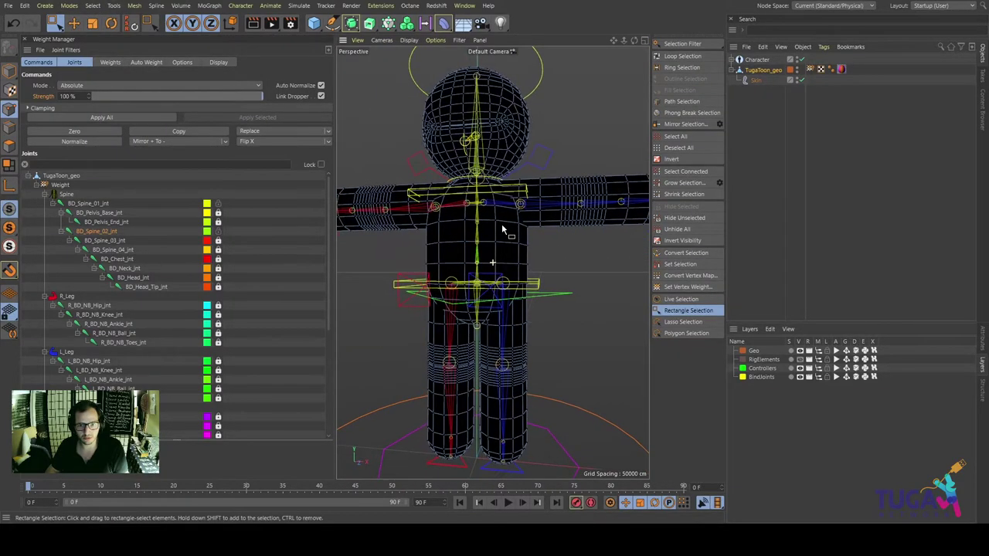
{"action": "scroll", "coordinate": [553, 244], "scroll_direction": "up", "scroll_amount": 5}
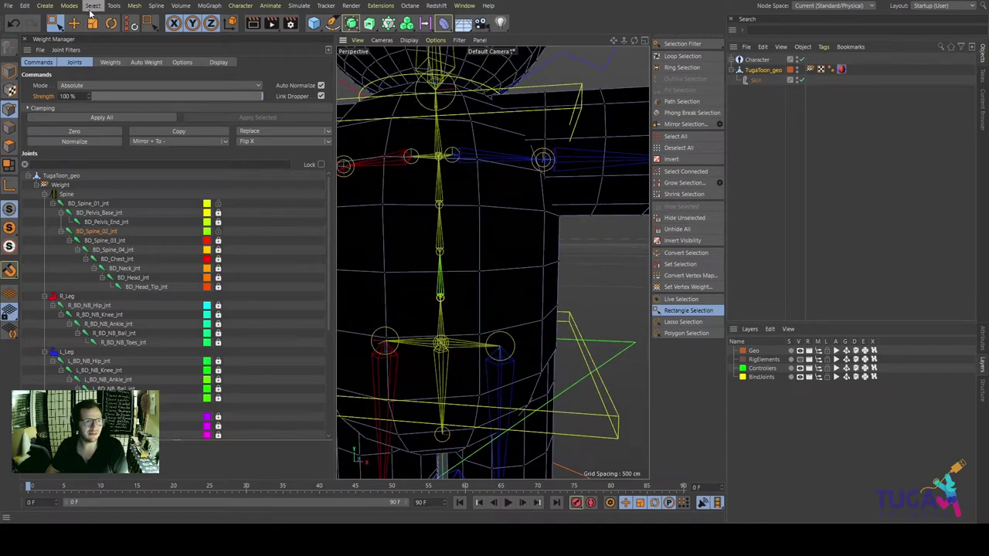
{"action": "scroll", "coordinate": [501, 224], "scroll_direction": "down", "scroll_amount": 2}
{"action": "scroll", "coordinate": [534, 220], "scroll_direction": "down", "scroll_amount": 3}
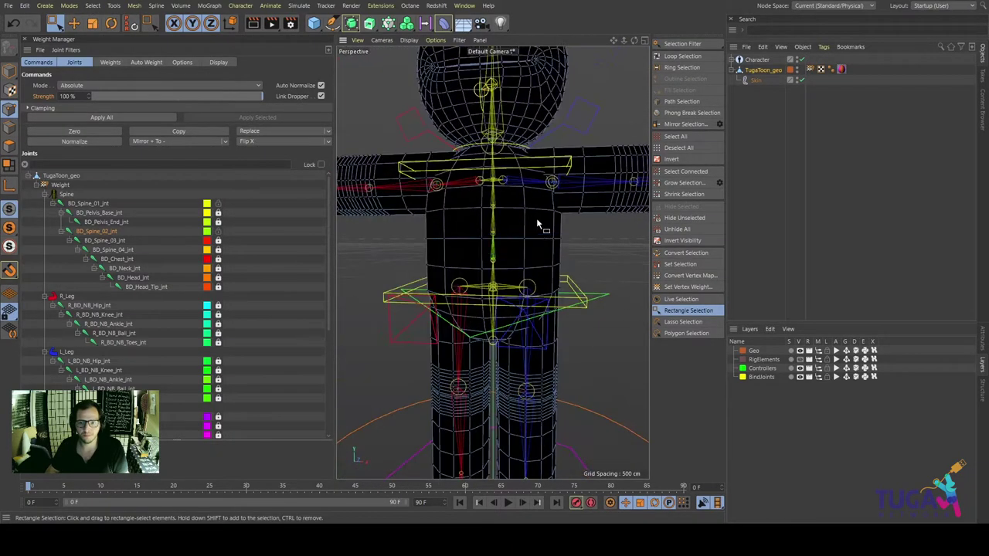
{"action": "scroll", "coordinate": [526, 247], "scroll_direction": "down", "scroll_amount": 2}
{"action": "scroll", "coordinate": [515, 266], "scroll_direction": "up", "scroll_amount": 1}
{"action": "left_click", "coordinate": [683, 56]}
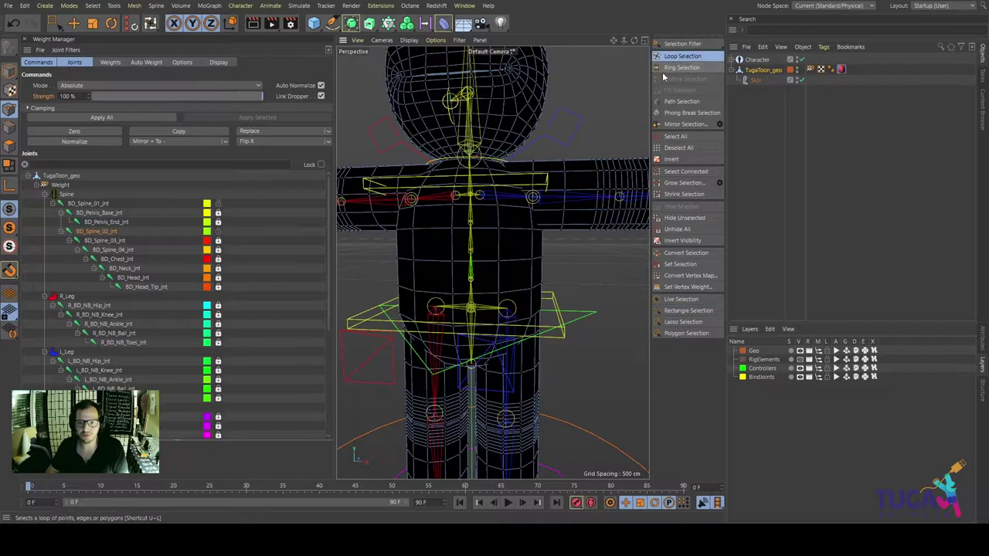
Loop-select the waist points and switch to the Front view
{"action": "left_click", "coordinate": [483, 266]}
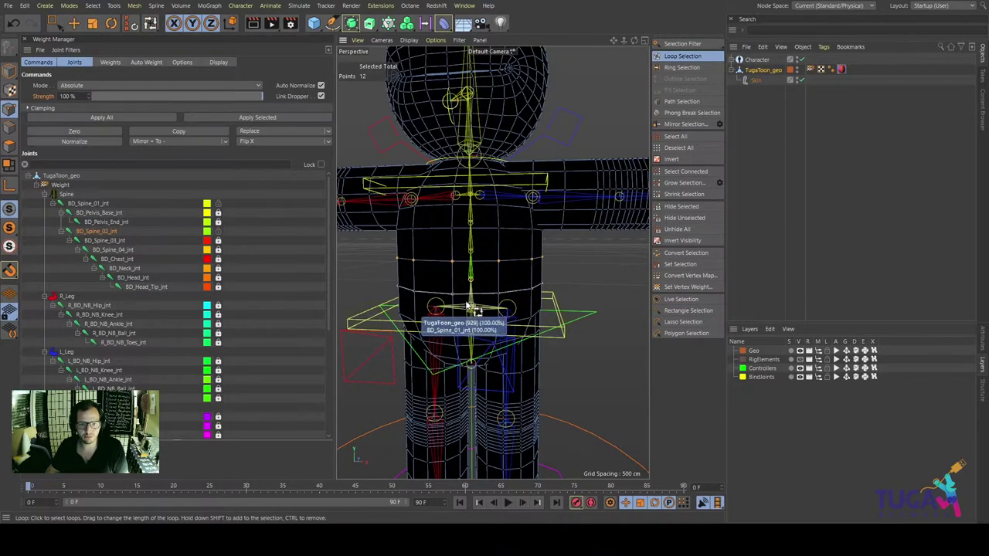
{"action": "scroll", "coordinate": [494, 302], "scroll_direction": "down", "scroll_amount": 1}
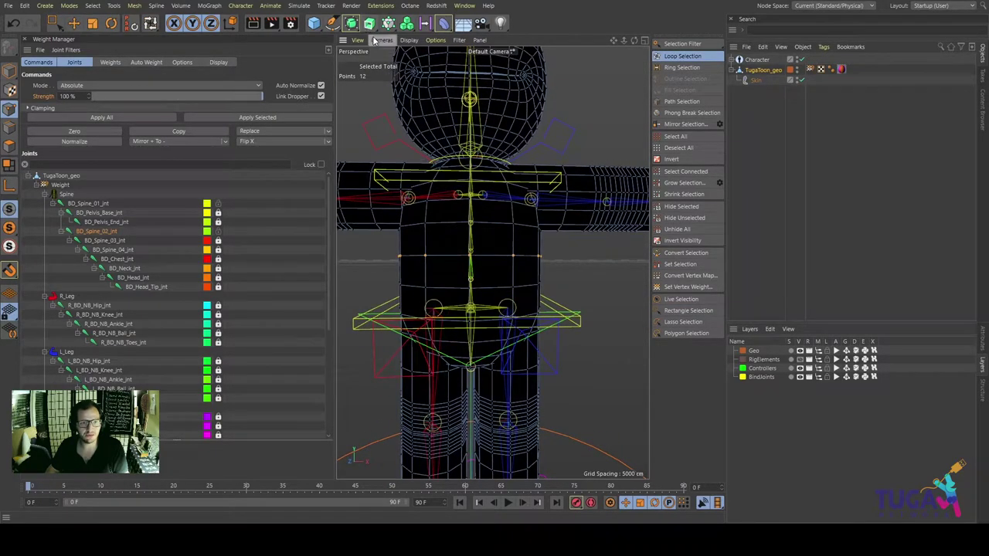
{"action": "key", "text": "F4"}
{"action": "scroll", "coordinate": [496, 232], "scroll_direction": "up", "scroll_amount": 5}
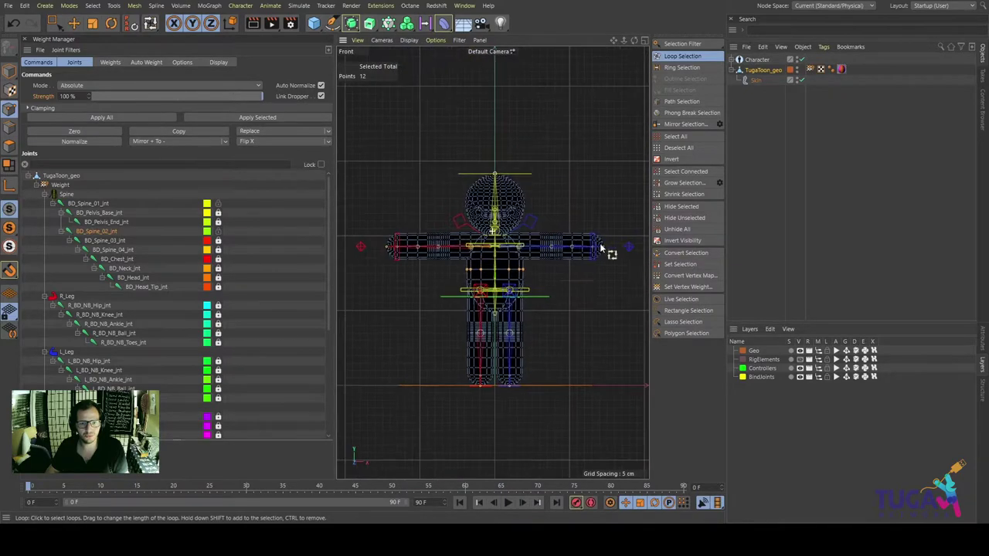
{"action": "scroll", "coordinate": [497, 261], "scroll_direction": "up", "scroll_amount": 2}
{"action": "scroll", "coordinate": [481, 269], "scroll_direction": "up", "scroll_amount": 2}
{"action": "scroll", "coordinate": [491, 286], "scroll_direction": "up", "scroll_amount": 2}
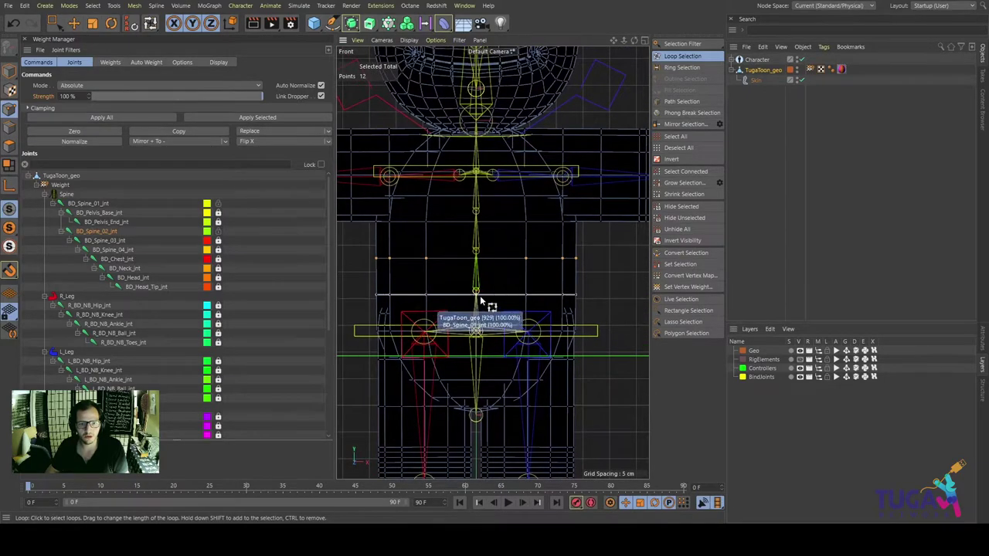
Add lower, middle and upper chest loops across the torso to the selection
{"action": "left_click", "coordinate": [431, 301]}
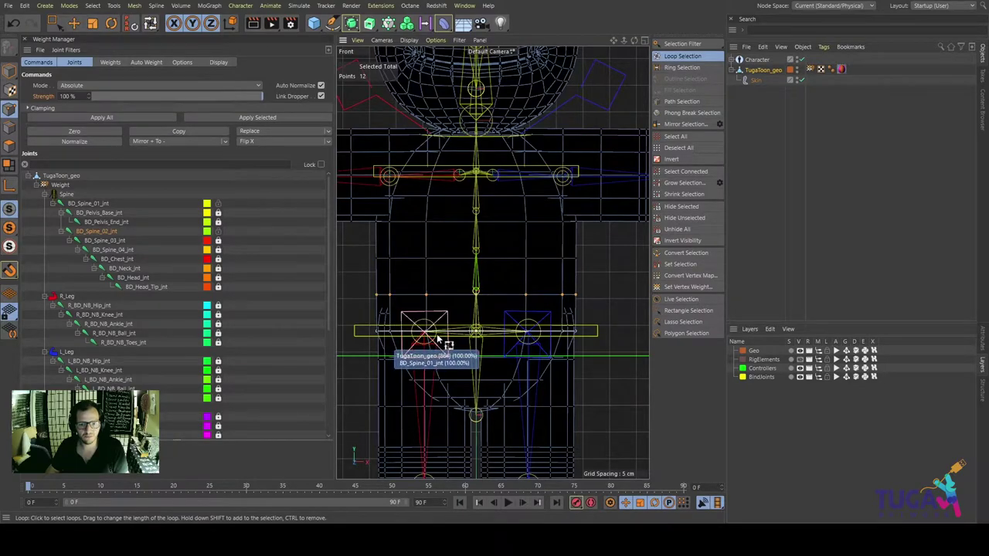
{"action": "middle_click_drag", "start_coordinate": [539, 203], "coordinate": [542, 223]}
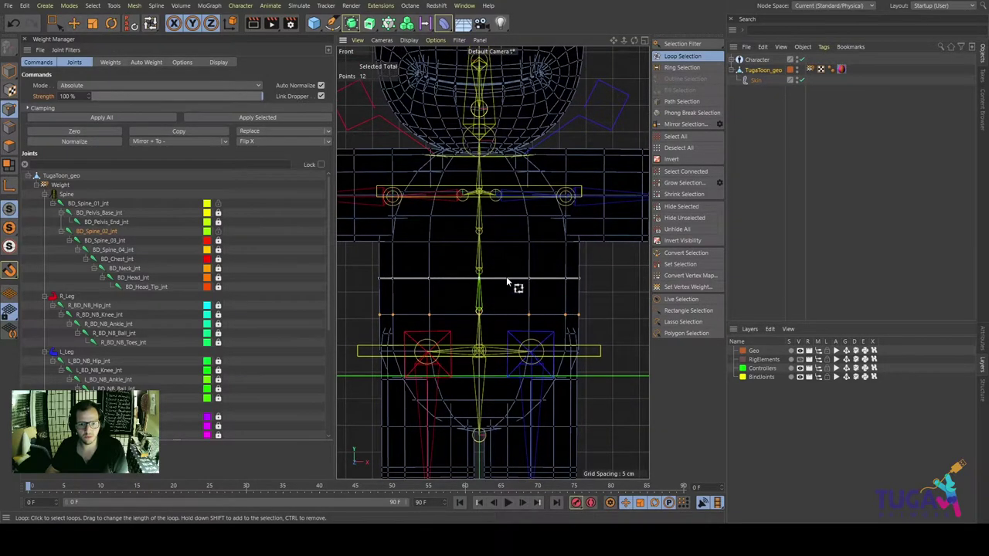
{"action": "left_click", "coordinate": [506, 277], "text": "shift"}
{"action": "left_click", "coordinate": [533, 241], "text": "shift"}
{"action": "scroll", "coordinate": [536, 241], "scroll_direction": "up", "scroll_amount": 2}
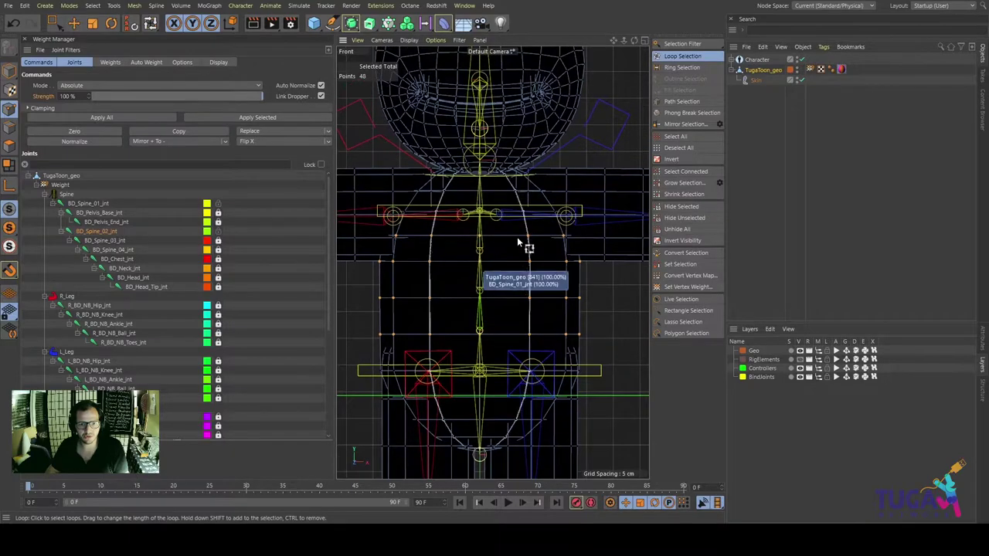
{"action": "scroll", "coordinate": [540, 240], "scroll_direction": "up", "scroll_amount": 2}
{"action": "left_click", "coordinate": [511, 205], "text": "shift"}
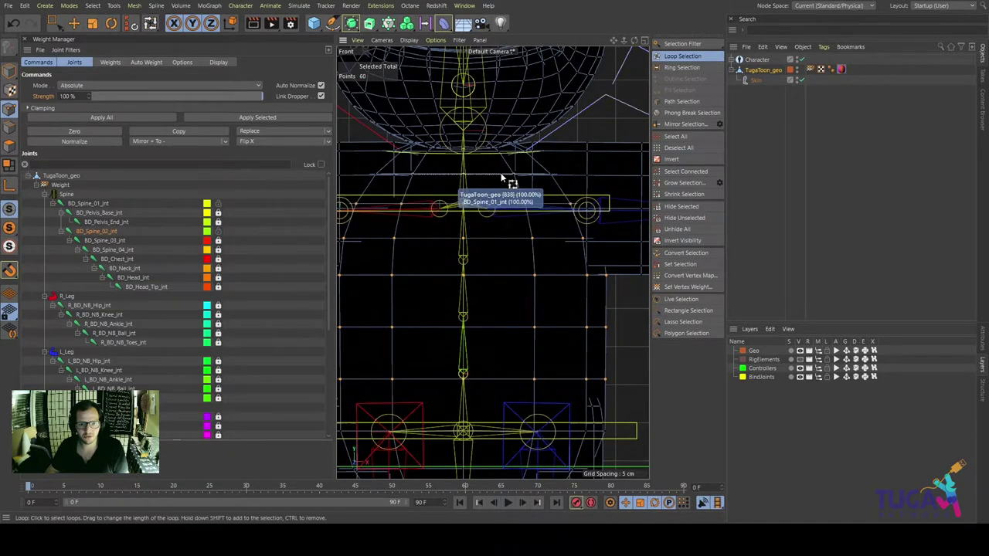
{"action": "mouse_move", "coordinate": [501, 233]}
{"action": "middle_mouse_down"}
{"action": "mouse_move", "coordinate": [525, 203]}
{"action": "mouse_move", "coordinate": [499, 198]}
{"action": "middle_mouse_up"}
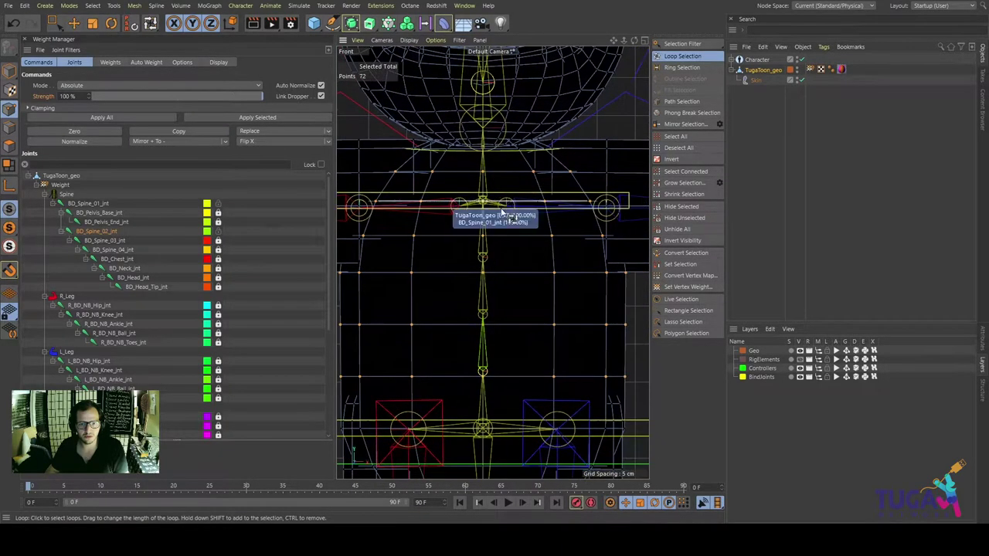
Switch to polygon mode and loop-select the 12-polygon ring across the lower torso
{"action": "left_click", "coordinate": [10, 147]}
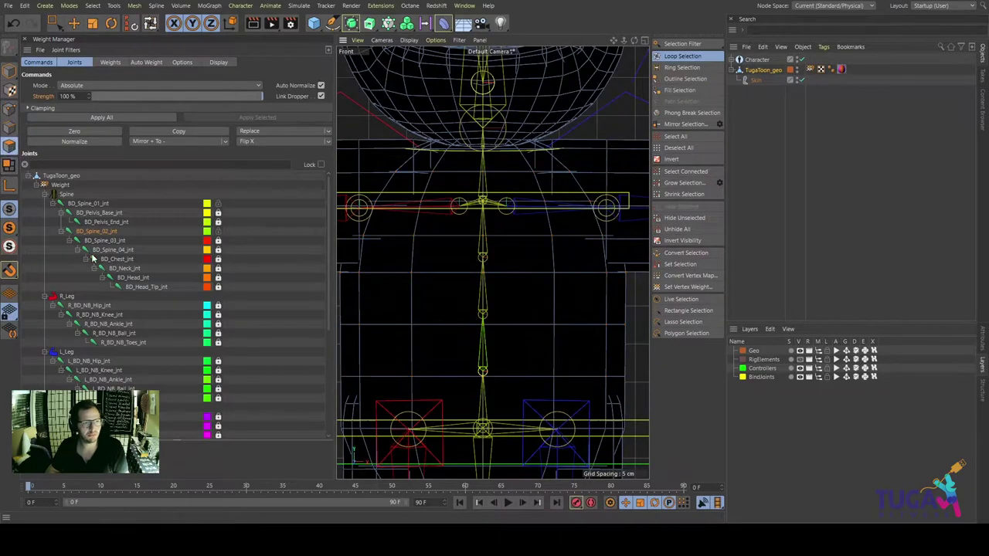
{"action": "middle_click_drag", "start_coordinate": [512, 338], "coordinate": [475, 323]}
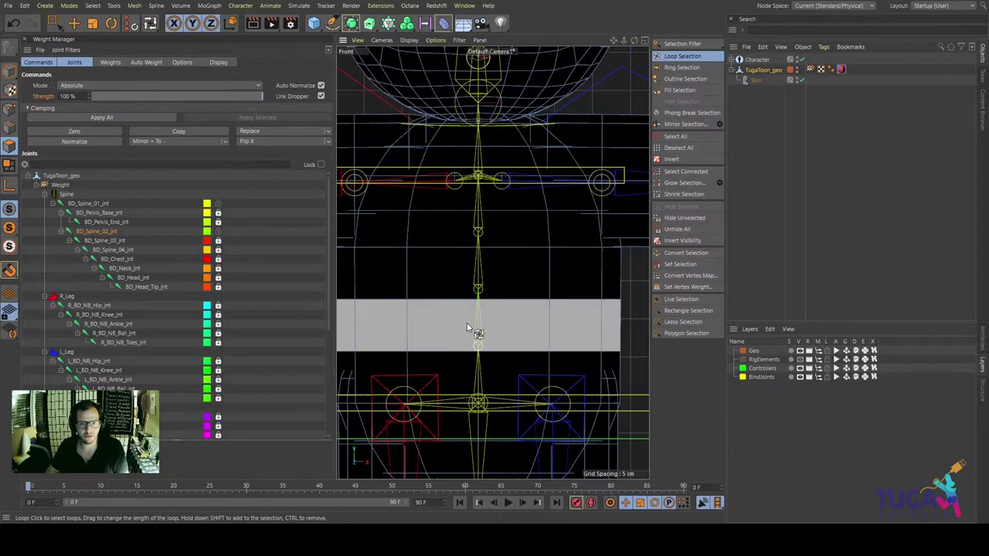
{"action": "scroll", "coordinate": [466, 323], "scroll_direction": "down", "scroll_amount": 2}
{"action": "scroll", "coordinate": [476, 325], "scroll_direction": "down", "scroll_amount": 1}
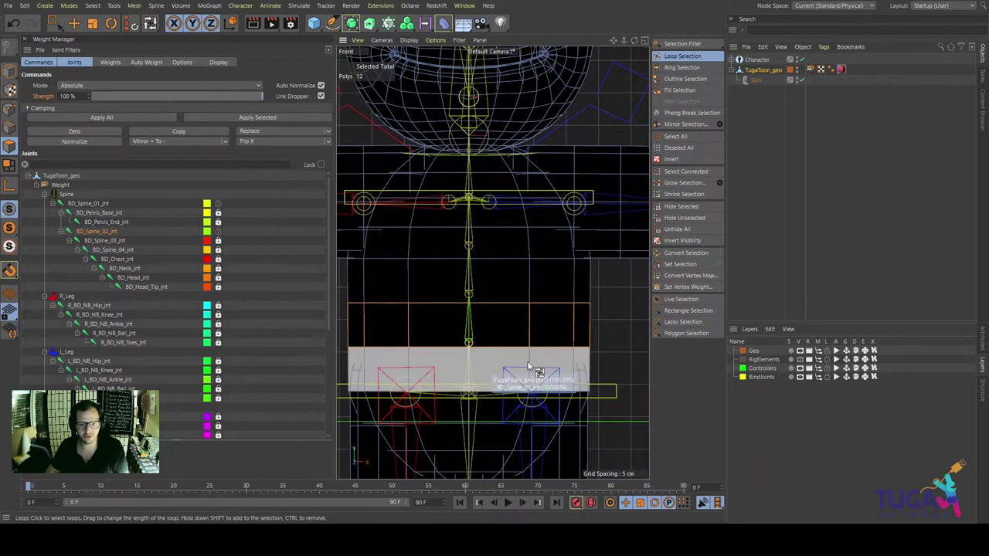
{"action": "middle_click_drag", "start_coordinate": [519, 359], "coordinate": [503, 361], "text": "alt"}
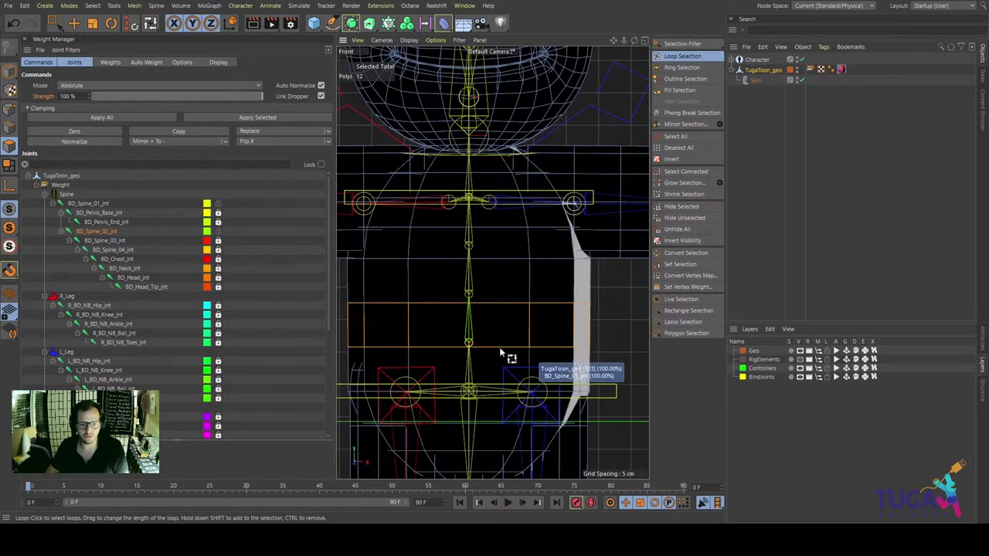
Fill-select the 90-polygon upper torso and Apply Selected to weight it to BD_Spine_02_jnt
{"action": "left_click", "coordinate": [680, 89]}
{"action": "left_click", "coordinate": [574, 334]}
{"action": "scroll", "coordinate": [564, 309], "scroll_direction": "down", "scroll_amount": 2}
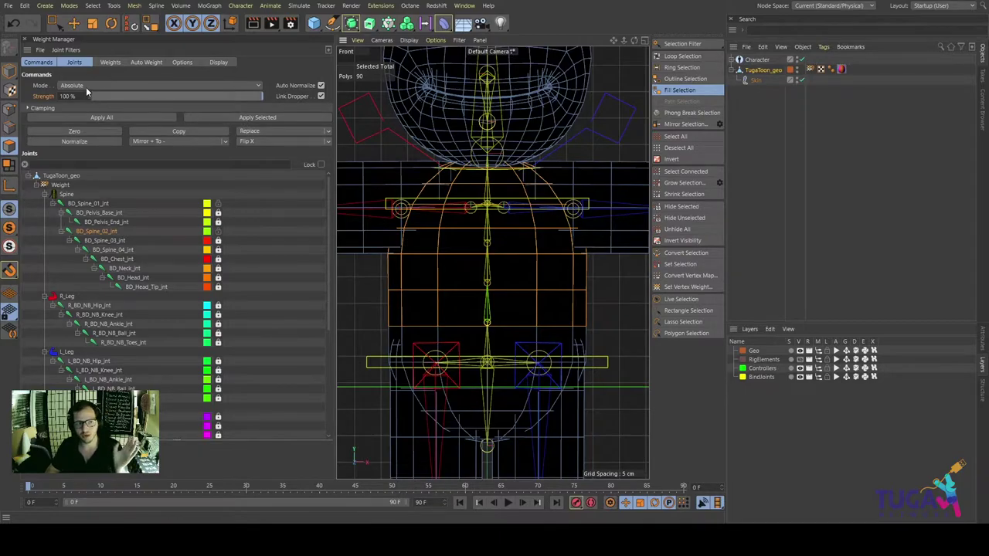
{"action": "left_click", "coordinate": [242, 117]}
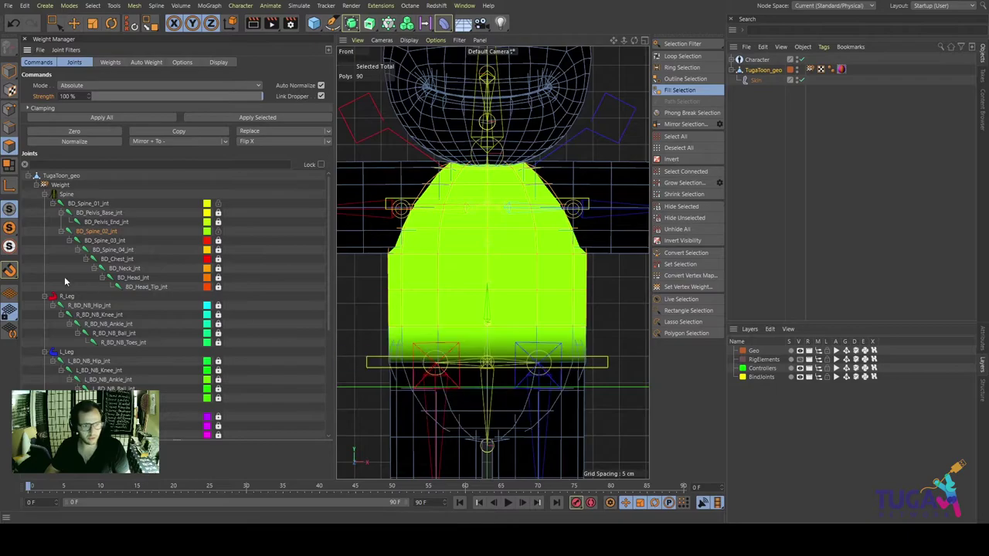
Compare BD_Spine_01_jnt and BD_Spine_02_jnt weights to confirm the green chest
{"action": "left_click", "coordinate": [95, 204]}
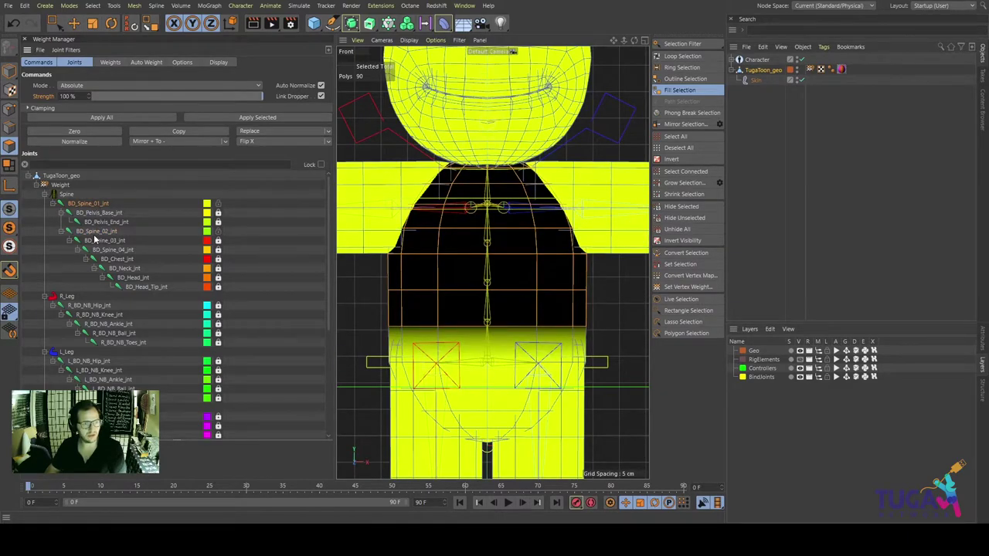
{"action": "left_click", "coordinate": [97, 232]}
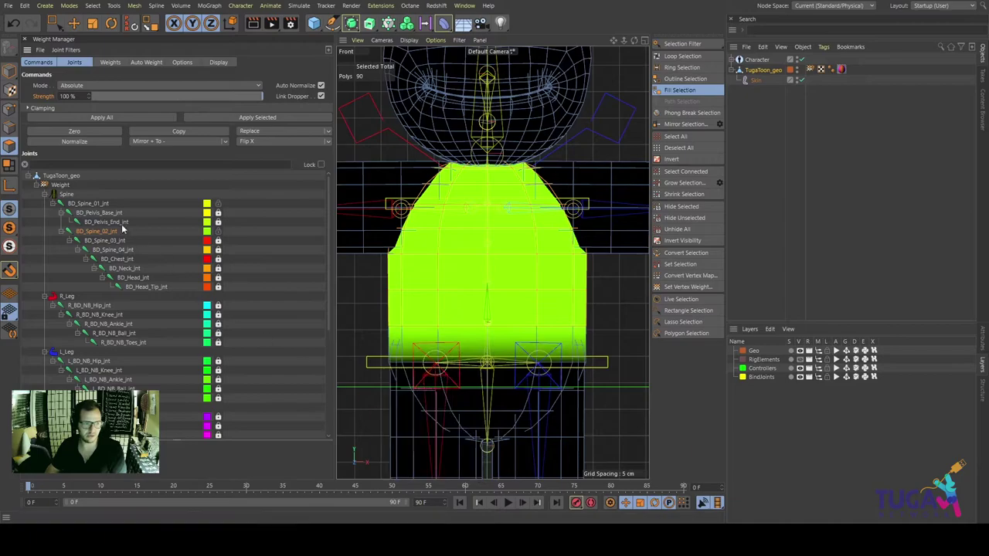
{"action": "left_click", "coordinate": [85, 203]}
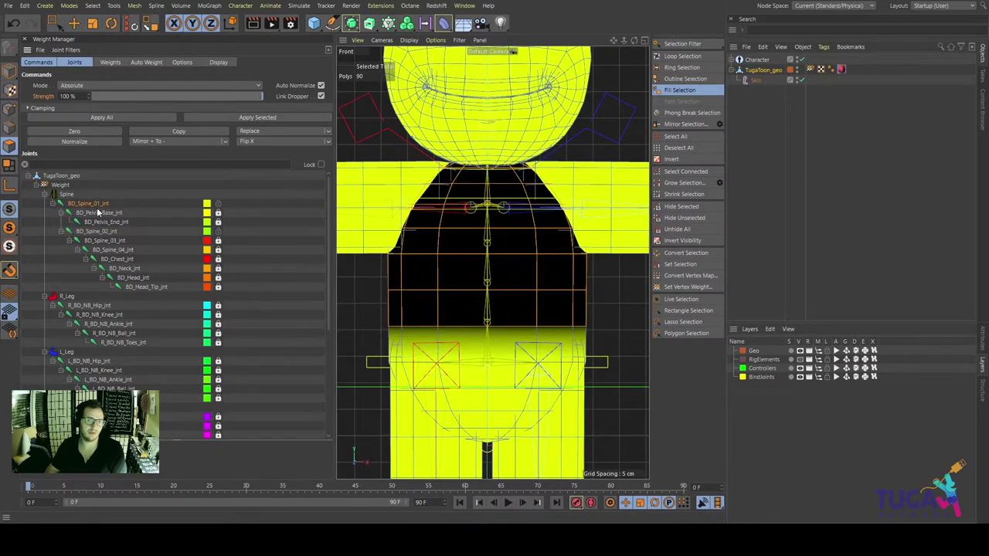
{"action": "left_click", "coordinate": [97, 232]}
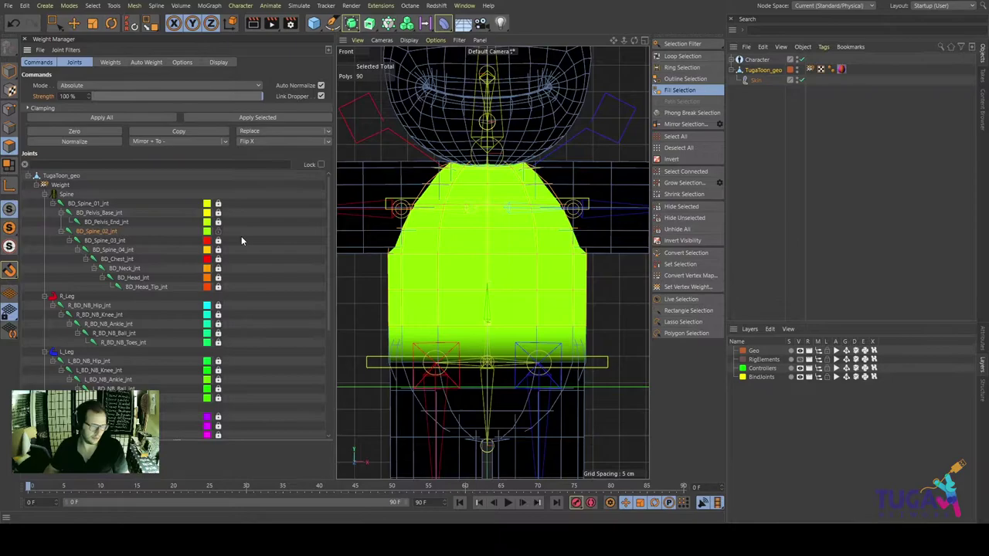
Make BD_Spine_03_jnt active, loop- and fill-select the upper torso, and apply full weight
{"action": "left_click", "coordinate": [120, 240]}
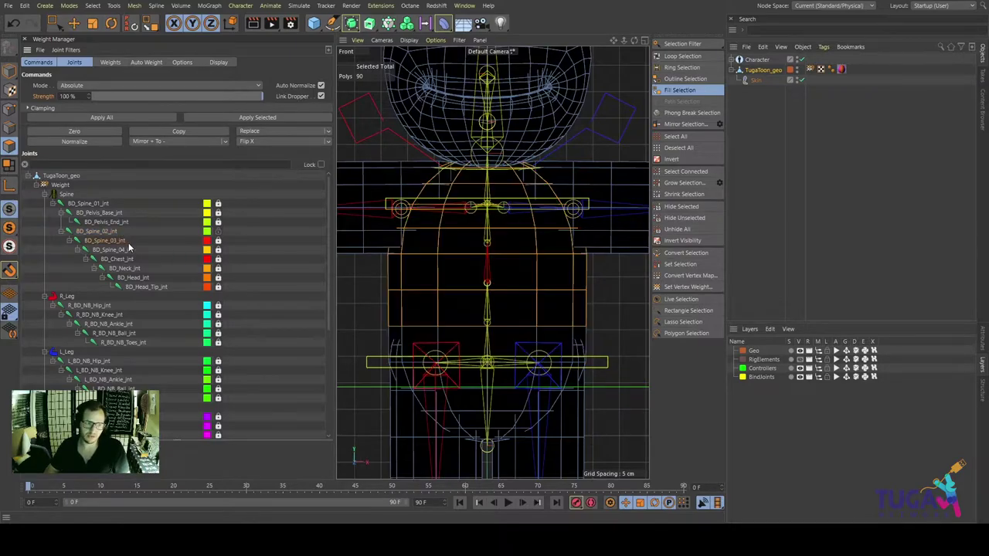
{"action": "left_click", "coordinate": [530, 302]}
{"action": "middle_click_drag", "start_coordinate": [530, 302], "coordinate": [518, 287], "text": "alt"}
{"action": "left_click", "coordinate": [679, 147]}
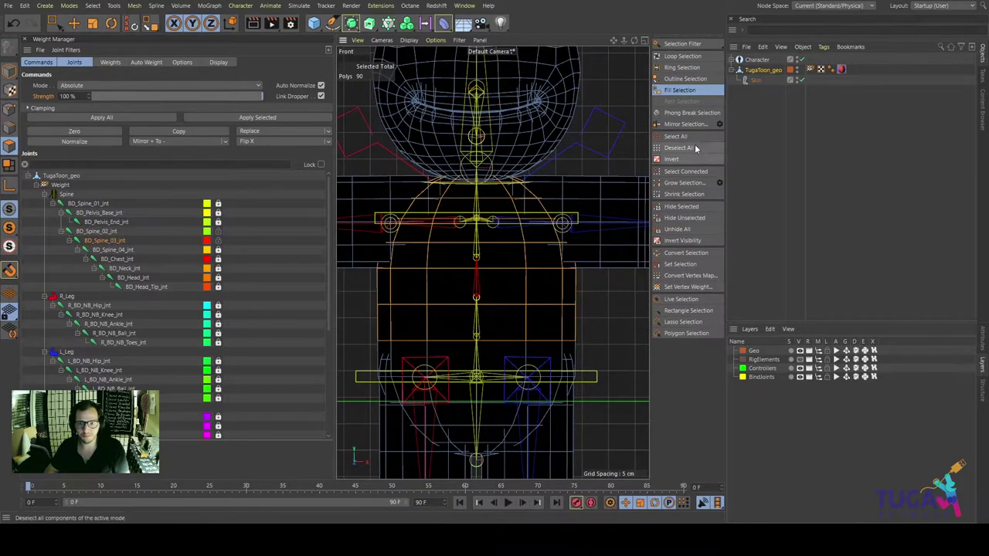
{"action": "left_click", "coordinate": [682, 55]}
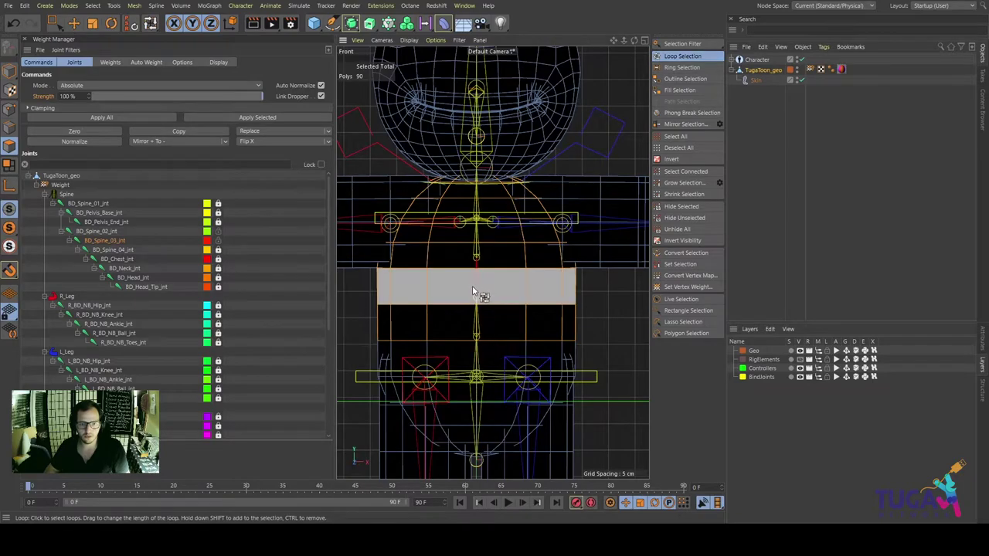
{"action": "left_click", "coordinate": [473, 290]}
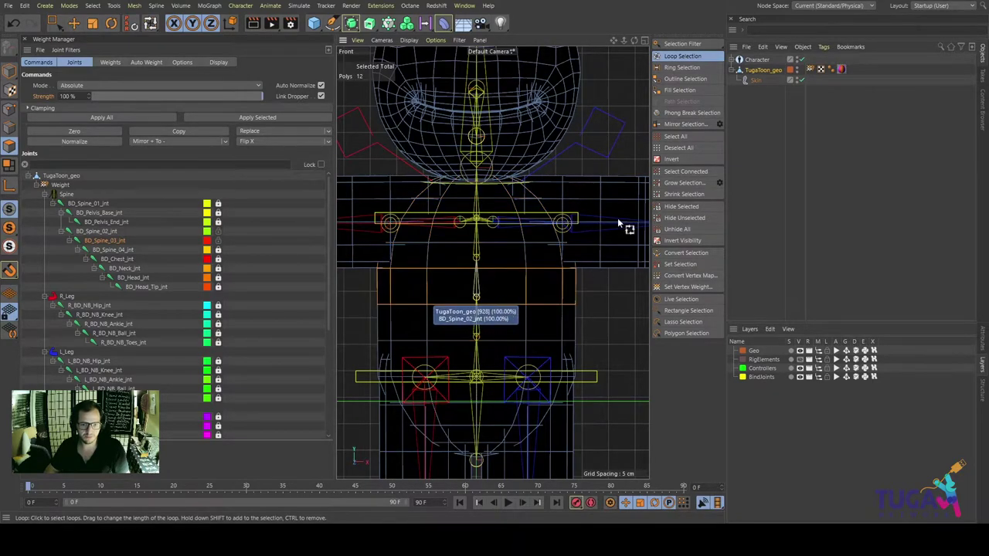
{"action": "left_click", "coordinate": [683, 91]}
{"action": "left_click", "coordinate": [421, 266]}
{"action": "middle_click_drag", "start_coordinate": [501, 273], "coordinate": [501, 283], "text": "alt"}
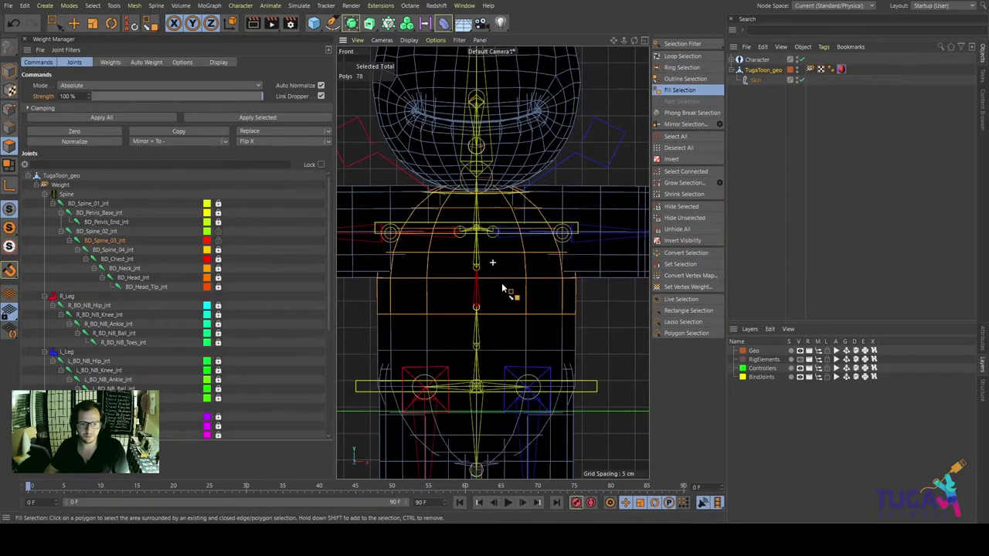
{"action": "left_click", "coordinate": [240, 116]}
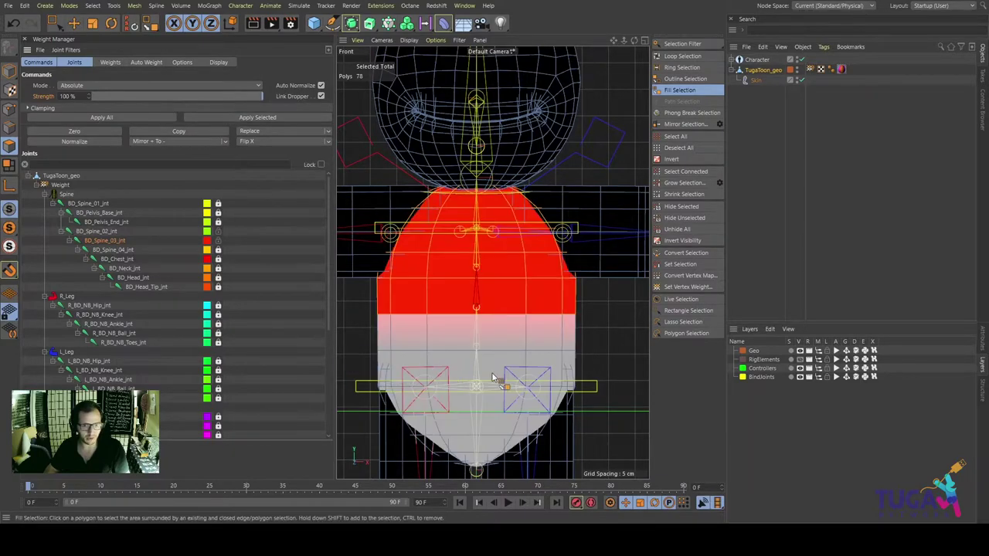
Make BD_Spine_04_jnt active and loop/fill-select the chest area of the torso
{"action": "middle_click_drag", "start_coordinate": [479, 324], "coordinate": [484, 294], "text": "alt"}
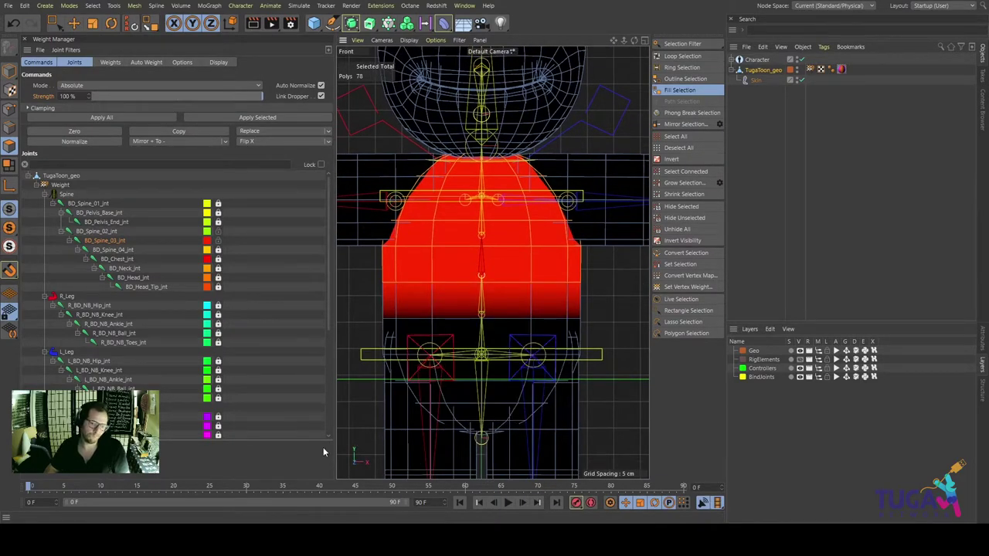
{"action": "left_click", "coordinate": [130, 258]}
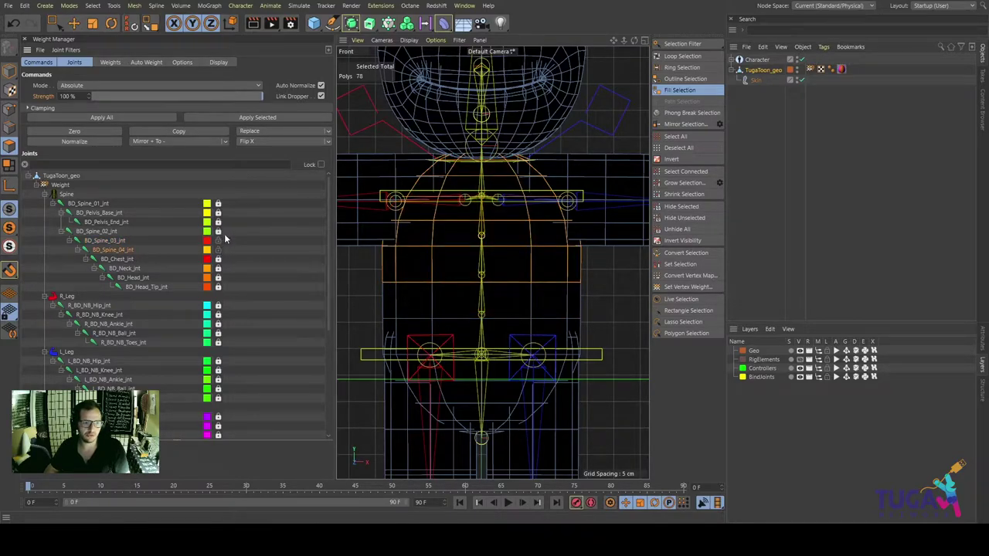
{"action": "left_click", "coordinate": [682, 56]}
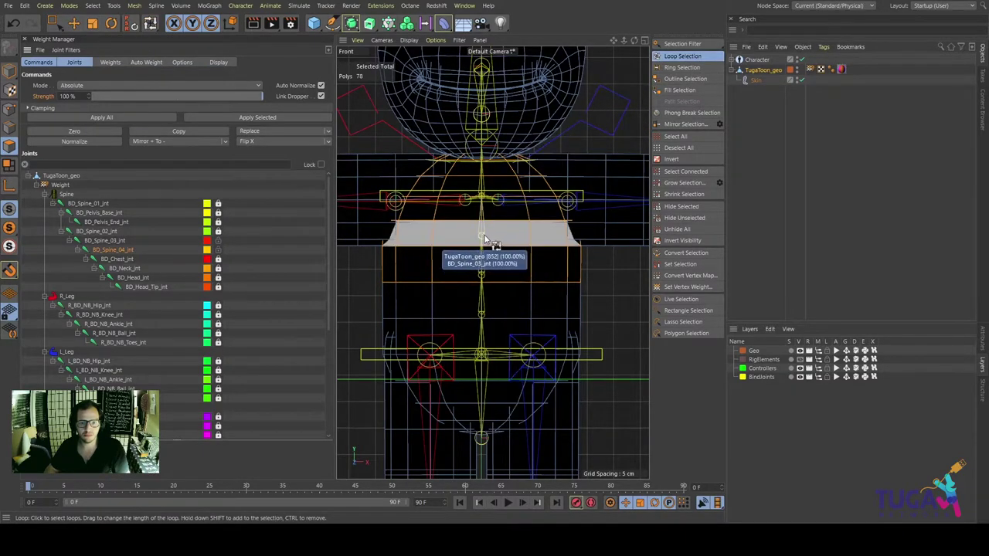
{"action": "left_click", "coordinate": [680, 90]}
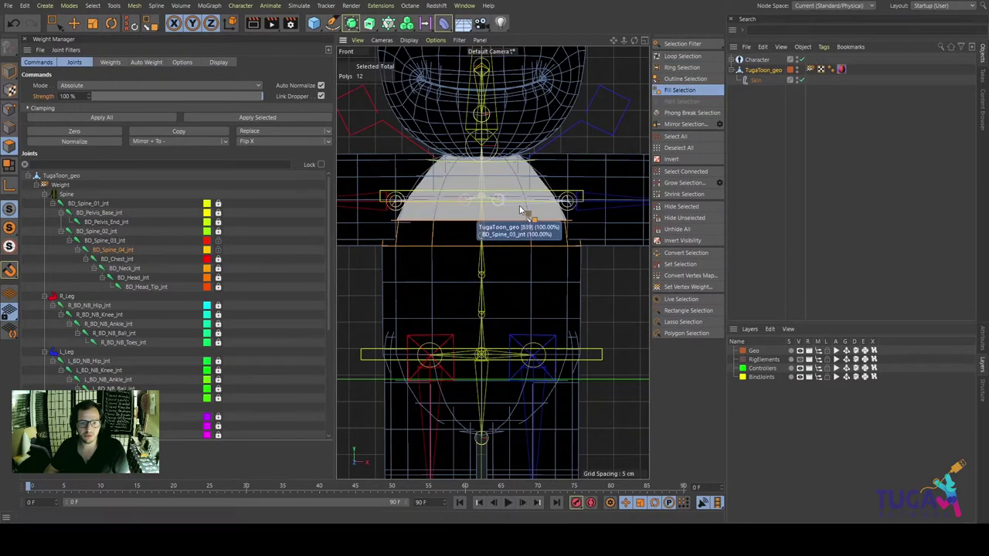
{"action": "left_click", "coordinate": [499, 249]}
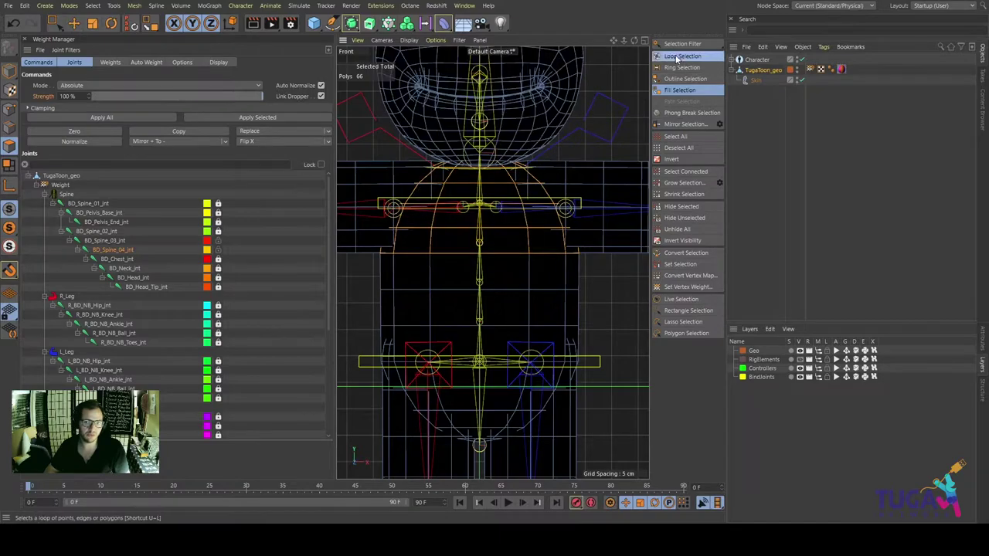
{"action": "left_click", "coordinate": [677, 57]}
{"action": "left_click", "coordinate": [496, 241]}
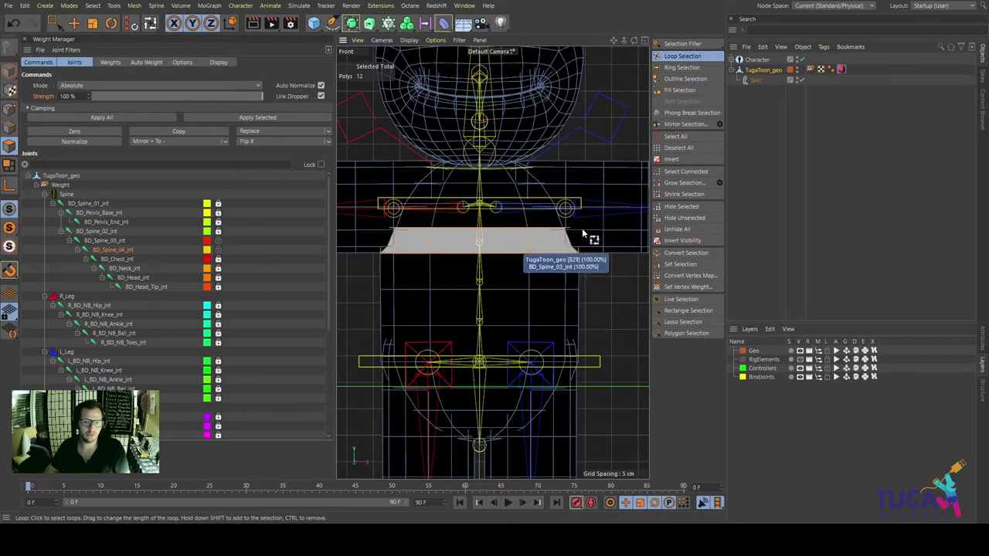
{"action": "left_click", "coordinate": [680, 89]}
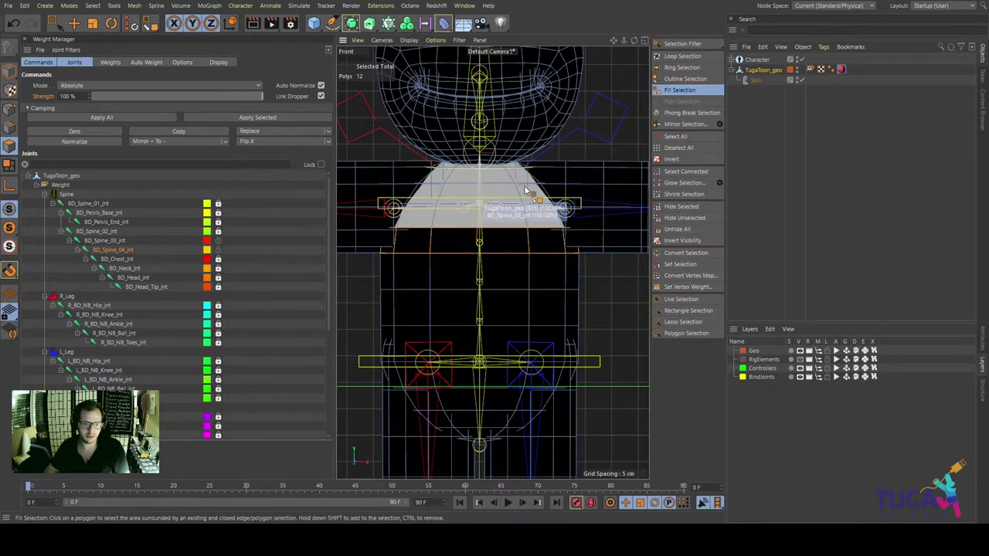
{"action": "left_click", "coordinate": [525, 237]}
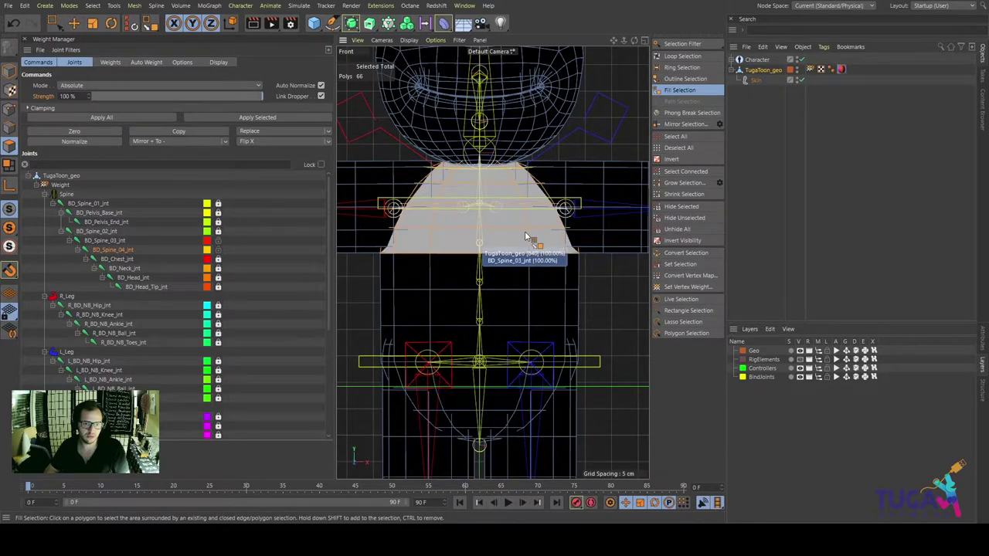
Refine the selection with further loops and fills into a 66-polygon upper-chest region
{"action": "left_click", "coordinate": [678, 56]}
{"action": "left_click", "coordinate": [498, 242]}
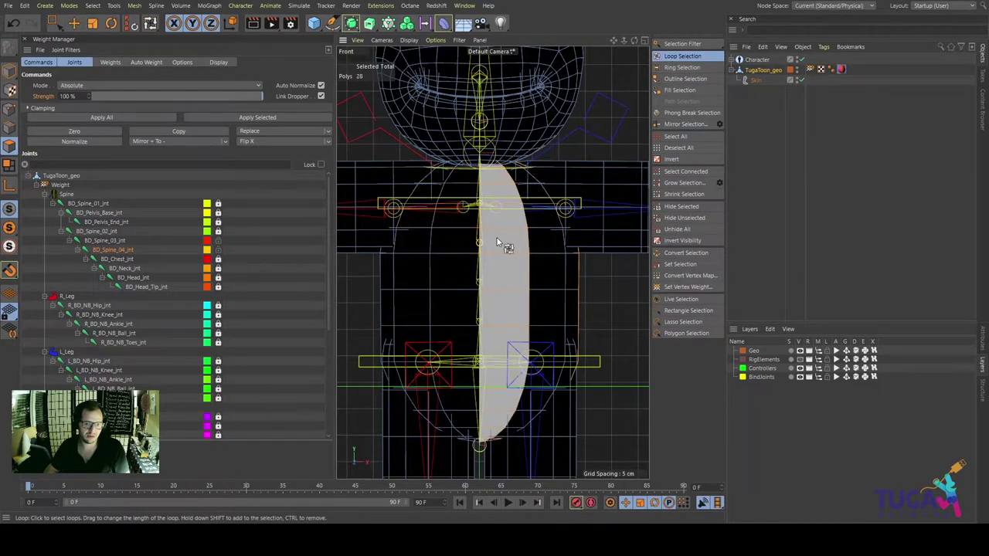
{"action": "left_click", "coordinate": [475, 240]}
{"action": "left_click", "coordinate": [680, 89]}
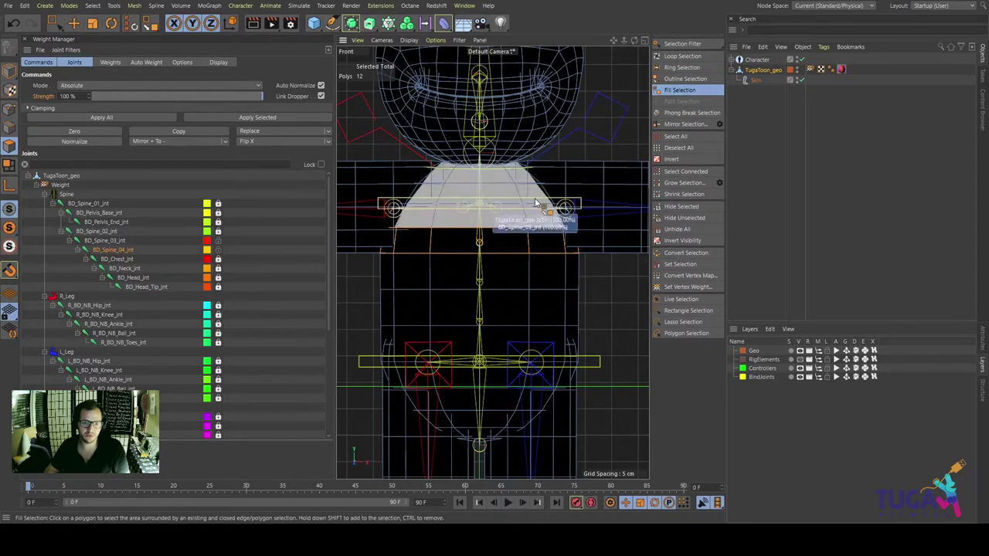
{"action": "left_click", "coordinate": [479, 245]}
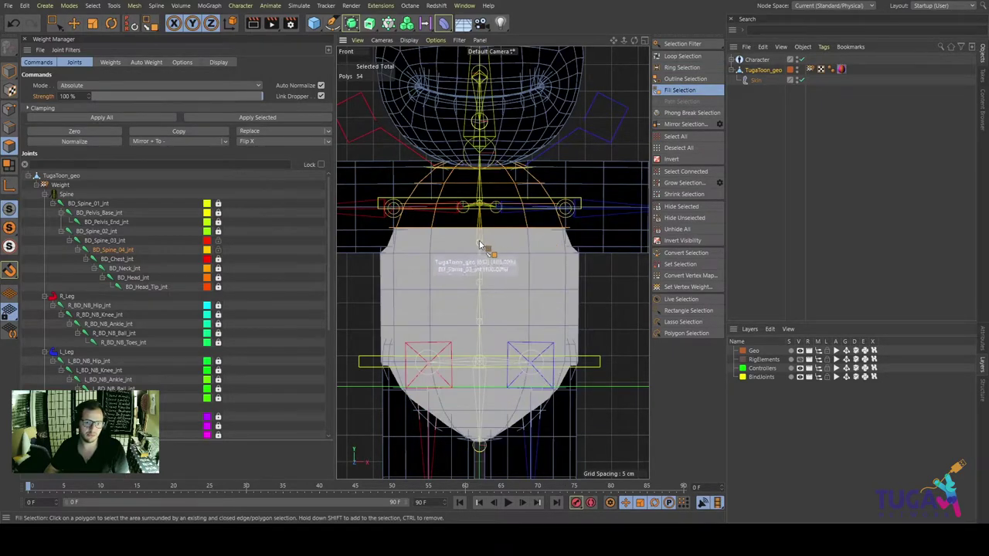
{"action": "left_click", "coordinate": [678, 56]}
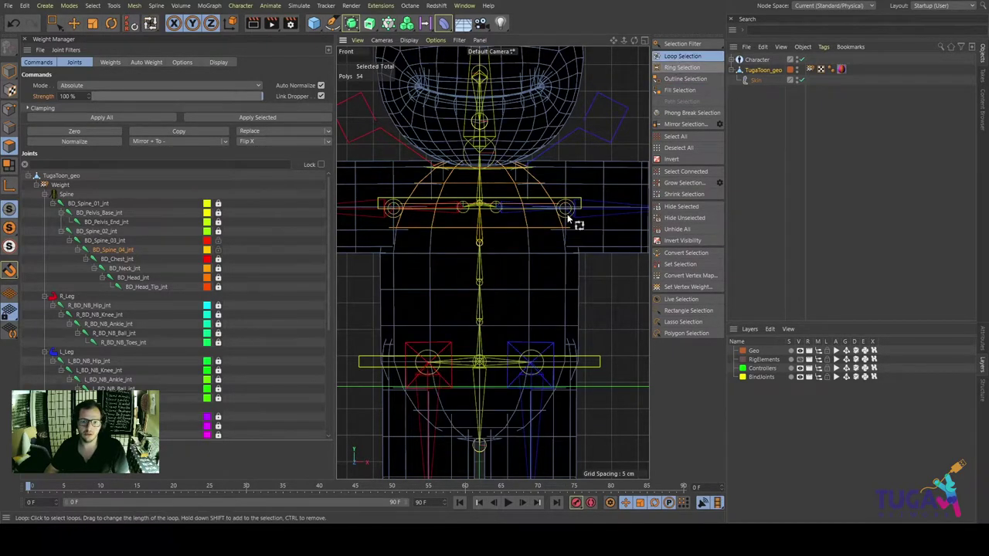
{"action": "left_click", "coordinate": [528, 238], "text": "shift"}
{"action": "middle_click_drag", "start_coordinate": [468, 319], "coordinate": [463, 340], "text": "alt"}
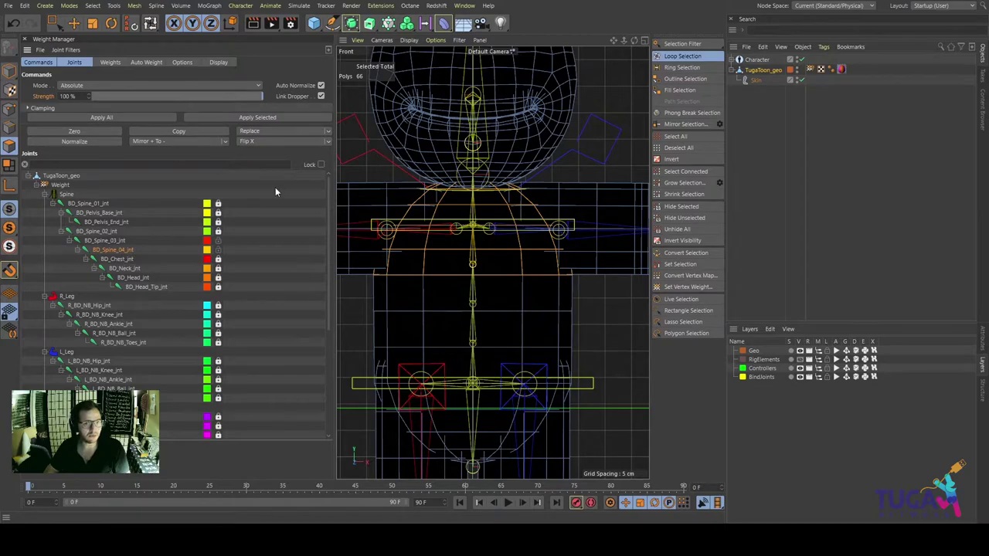
Apply full weight to BD_Spine_04_jnt and review the Spine_03, 02, 01 and 04 weights
{"action": "left_click", "coordinate": [236, 120]}
{"action": "left_click", "coordinate": [119, 241]}
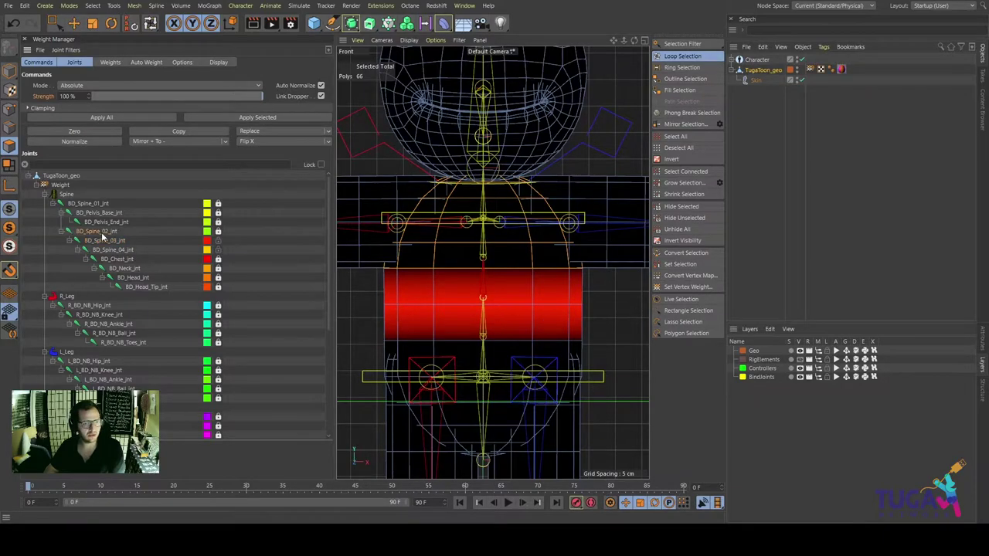
{"action": "left_click", "coordinate": [101, 232]}
{"action": "left_click", "coordinate": [90, 204]}
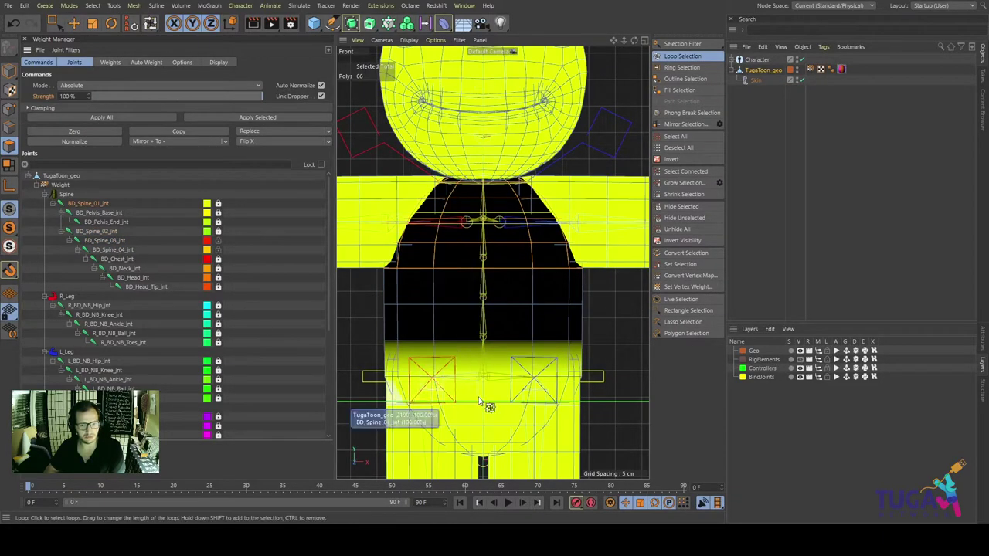
{"action": "left_click", "coordinate": [106, 233]}
{"action": "left_click", "coordinate": [116, 249]}
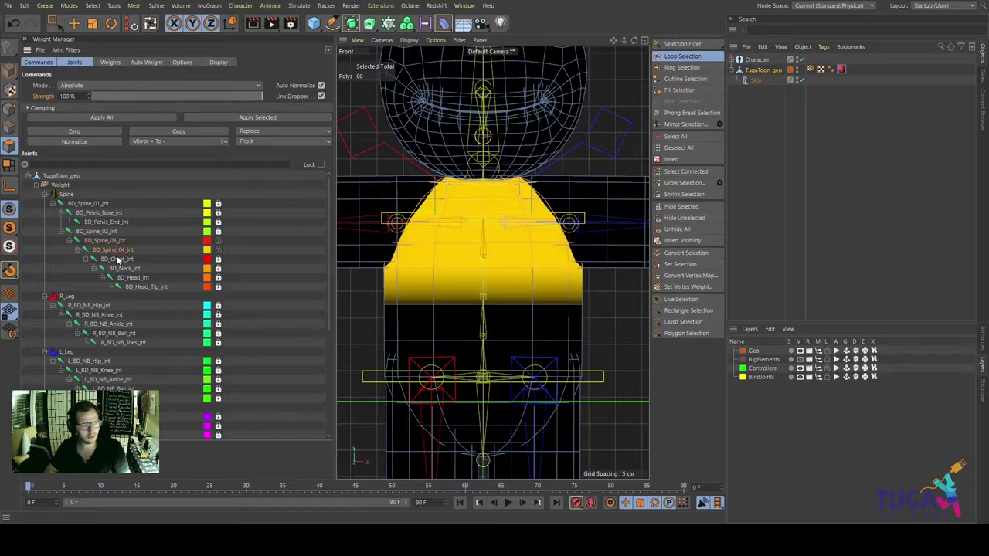
Make BD_Chest_jnt active, loop/fill-select the 42-polygon upper chest, and apply full weight
{"action": "left_click", "coordinate": [116, 260]}
{"action": "scroll", "coordinate": [473, 247], "scroll_direction": "up", "scroll_amount": 2}
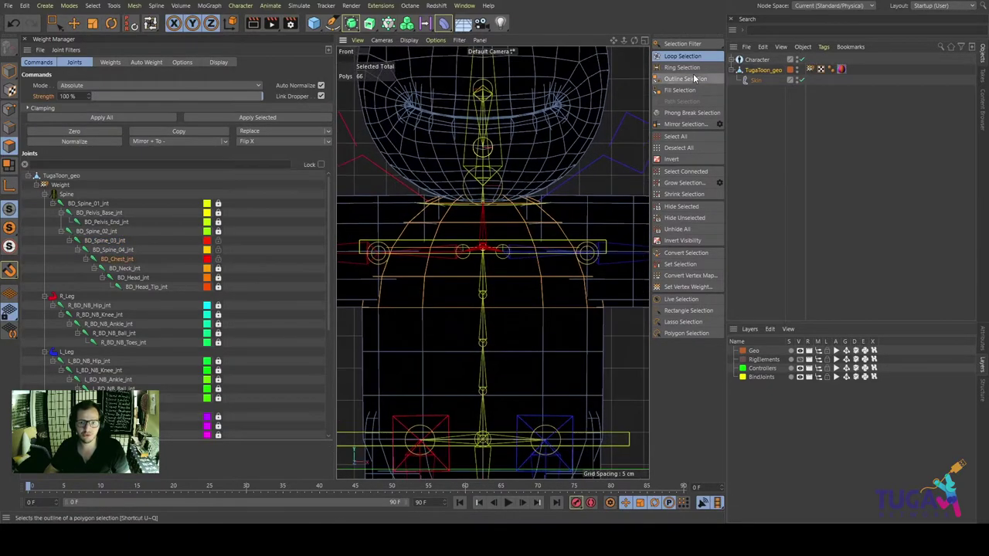
{"action": "left_click", "coordinate": [531, 232]}
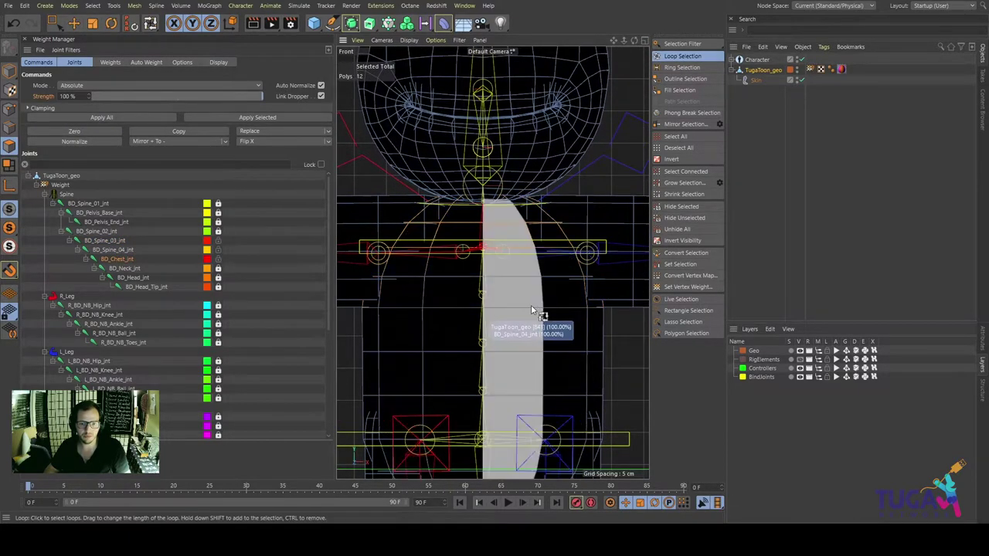
{"action": "scroll", "coordinate": [535, 248], "scroll_direction": "up", "scroll_amount": 3}
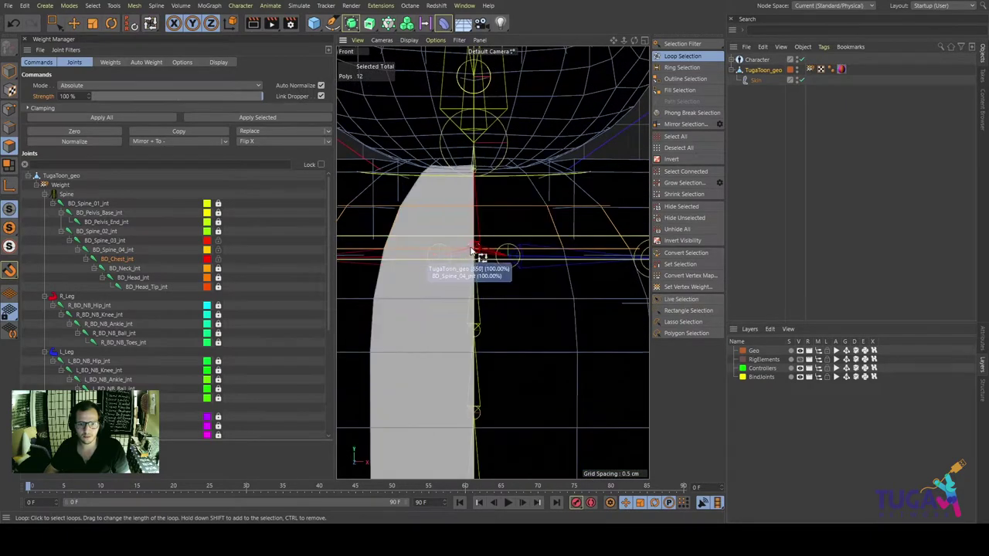
{"action": "left_click", "coordinate": [680, 90]}
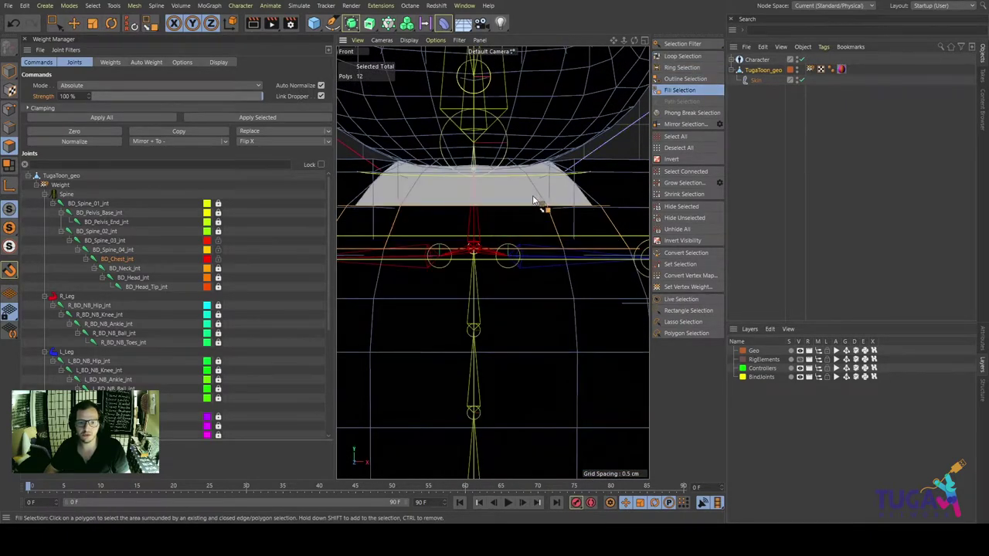
{"action": "left_click", "coordinate": [540, 206]}
{"action": "scroll", "coordinate": [552, 247], "scroll_direction": "down", "scroll_amount": 2}
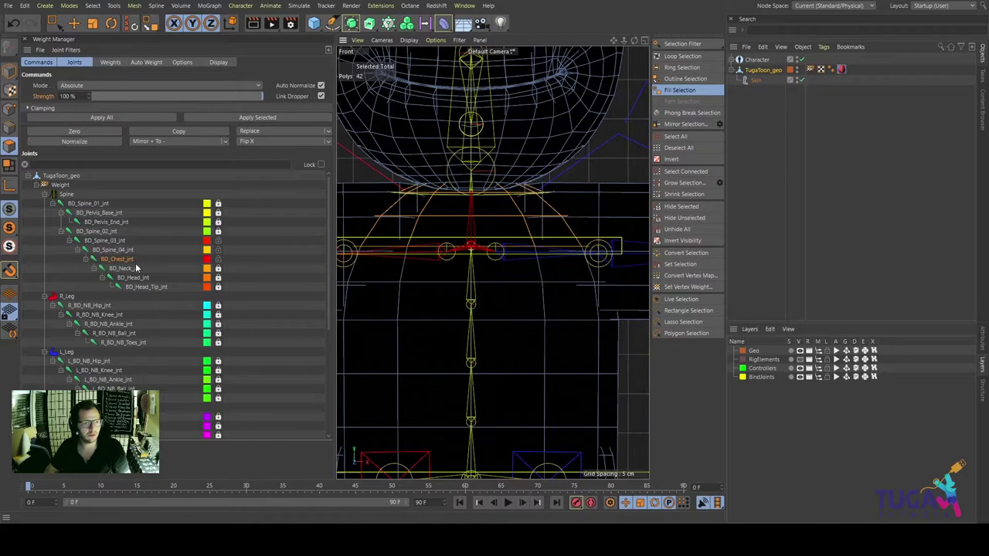
{"action": "left_click", "coordinate": [268, 118]}
{"action": "scroll", "coordinate": [499, 270], "scroll_direction": "down", "scroll_amount": 1}
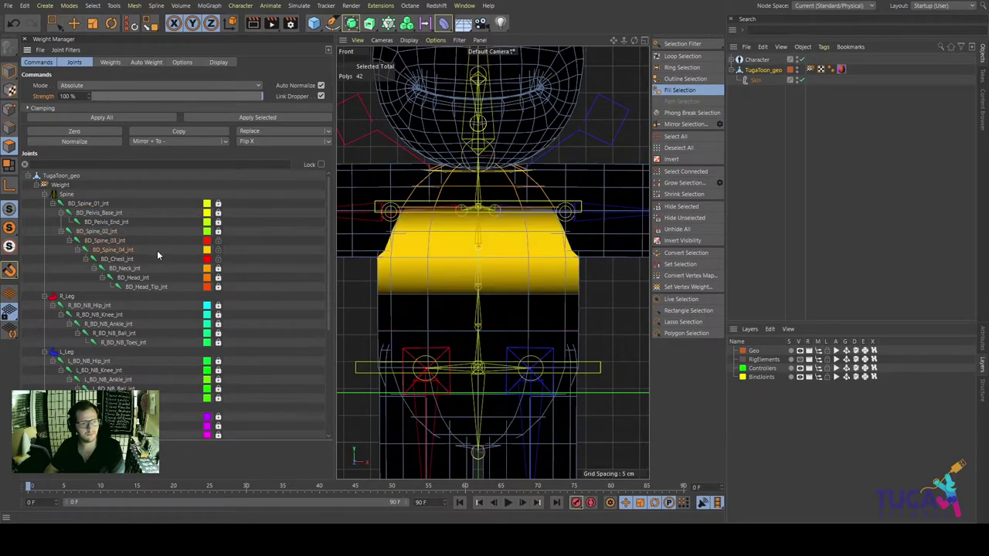
Check the weights of BD_Chest_jnt and BD_Neck_jnt
{"action": "left_click", "coordinate": [118, 259]}
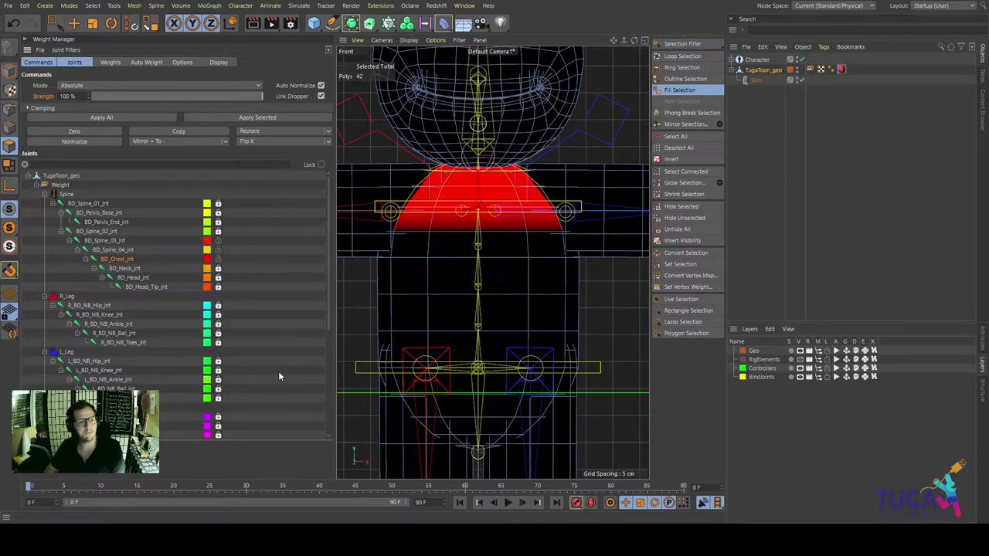
{"action": "left_click", "coordinate": [136, 271]}
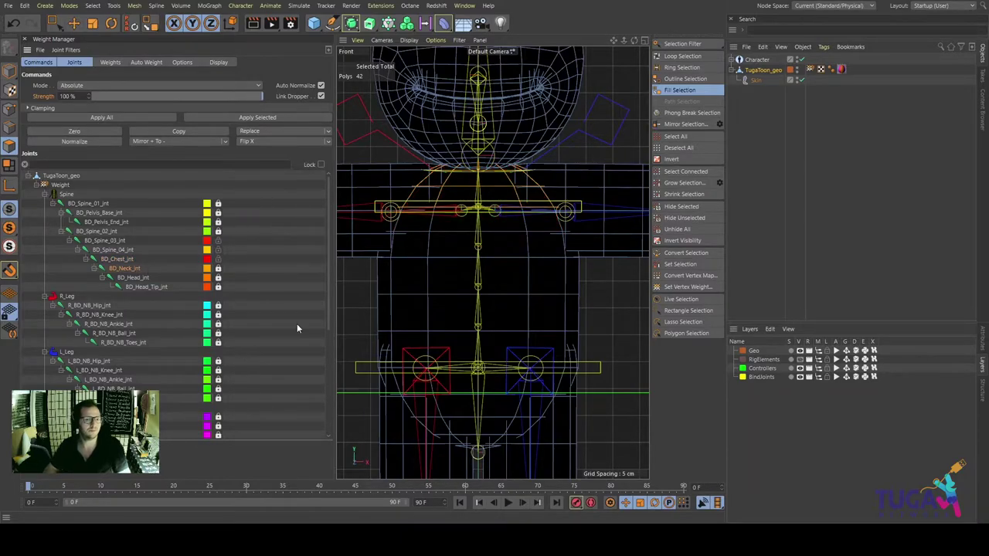
{"action": "scroll", "coordinate": [515, 283], "scroll_direction": "down", "scroll_amount": 3}
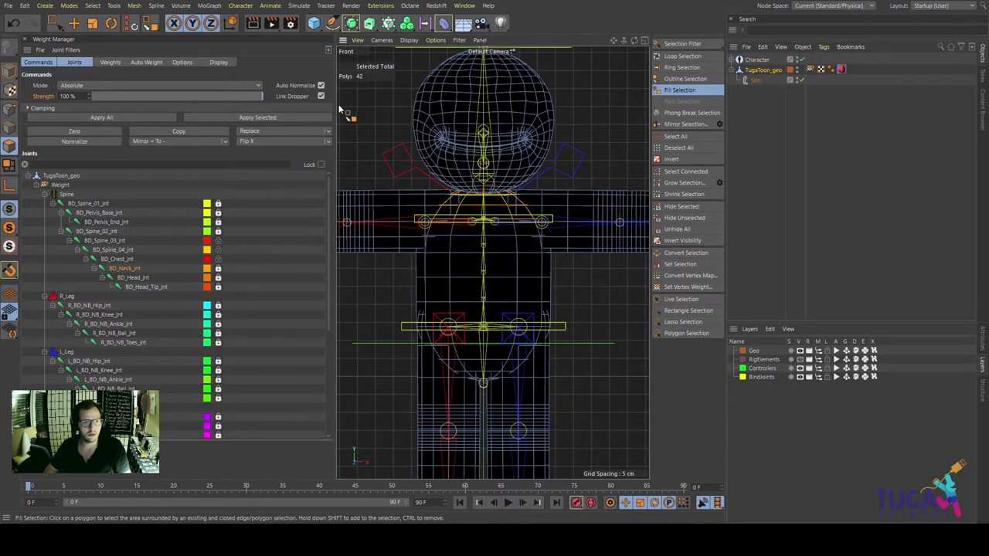
Enlarge the 3D view, switch to Perspective and close the selection tools palette
{"action": "left_click_drag", "start_coordinate": [337, 110], "coordinate": [195, 110]}
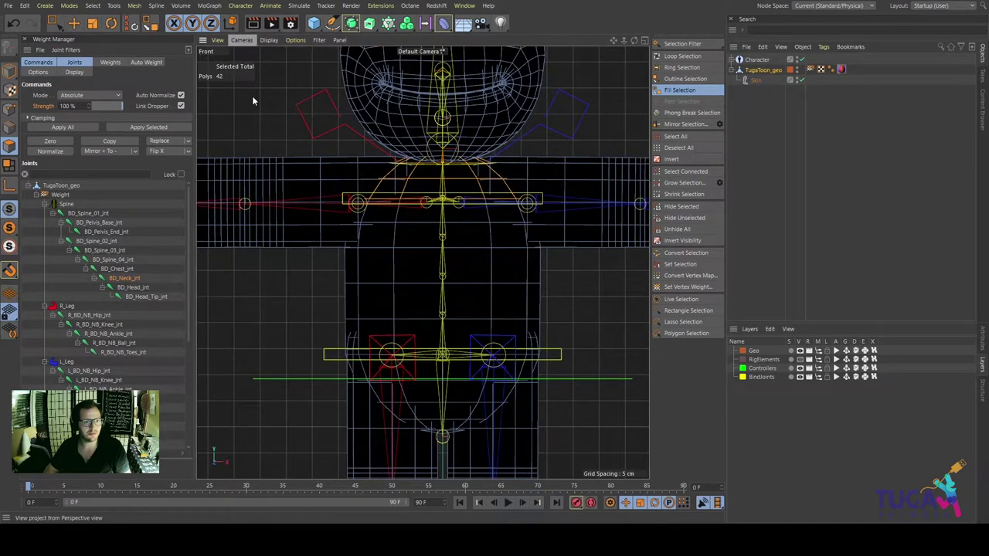
{"action": "key", "text": "F1"}
{"action": "scroll", "coordinate": [442, 266], "scroll_direction": "up", "scroll_amount": 5}
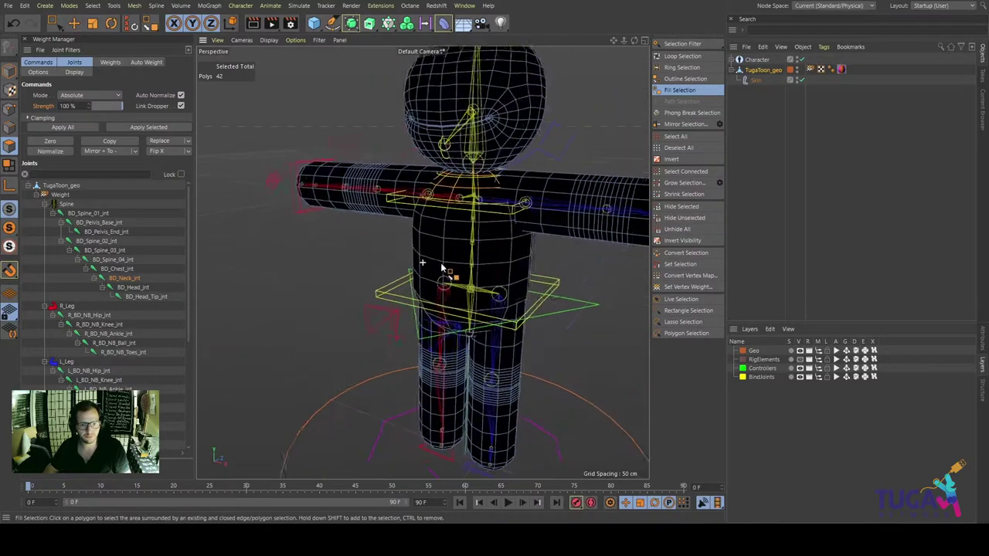
{"action": "left_click_drag", "start_coordinate": [442, 267], "coordinate": [463, 231], "text": "alt"}
{"action": "key", "text": "e"}
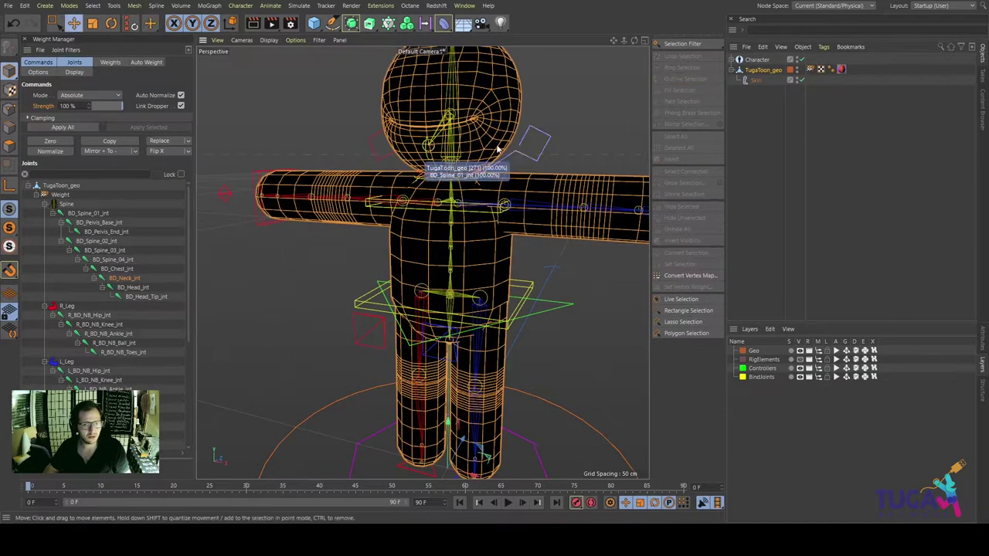
{"action": "left_click", "coordinate": [680, 39]}
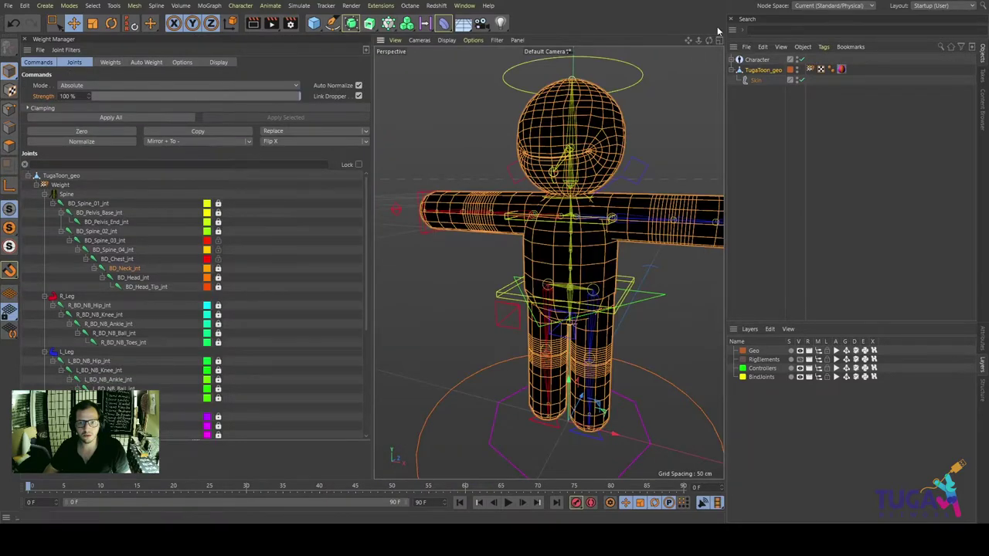
Orbit around the character and pull a joint sideways to test torso deformation
{"action": "scroll", "coordinate": [530, 265], "scroll_direction": "up", "scroll_amount": 2}
{"action": "scroll", "coordinate": [541, 242], "scroll_direction": "up", "scroll_amount": 3}
{"action": "scroll", "coordinate": [541, 265], "scroll_direction": "down", "scroll_amount": 1}
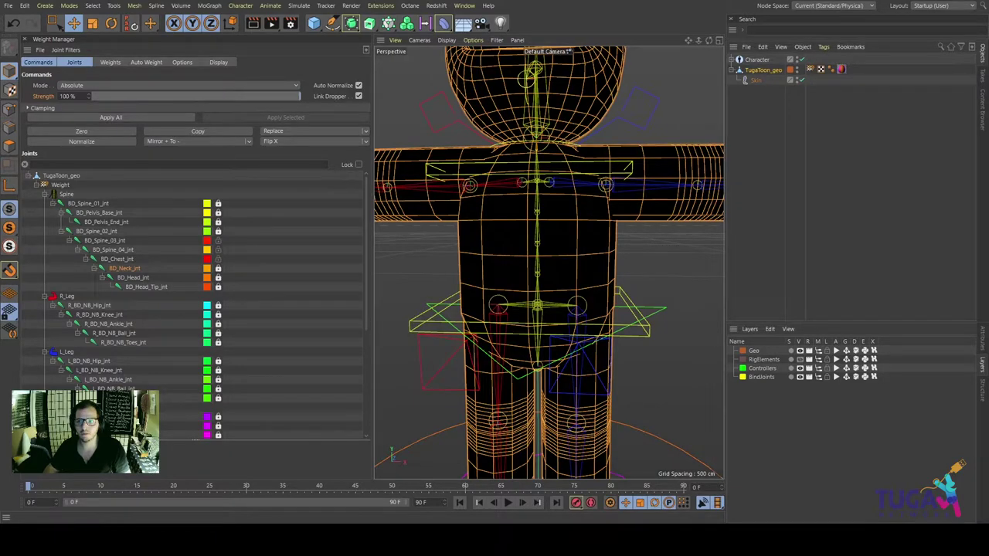
{"action": "scroll", "coordinate": [578, 250], "scroll_direction": "down", "scroll_amount": 1}
{"action": "scroll", "coordinate": [539, 267], "scroll_direction": "down", "scroll_amount": 2}
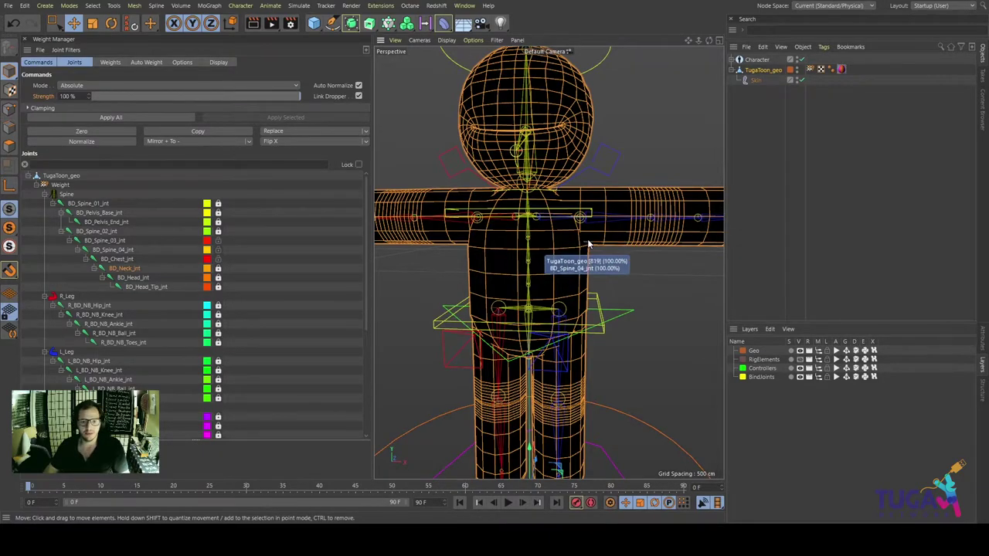
{"action": "mouse_move", "coordinate": [538, 266]}
{"action": "left_mouse_down", "text": "alt"}
{"action": "mouse_move", "coordinate": [631, 256]}
{"action": "mouse_move", "coordinate": [624, 230]}
{"action": "mouse_move", "coordinate": [633, 259]}
{"action": "mouse_move", "coordinate": [770, 127]}
{"action": "left_mouse_up", "text": "alt"}
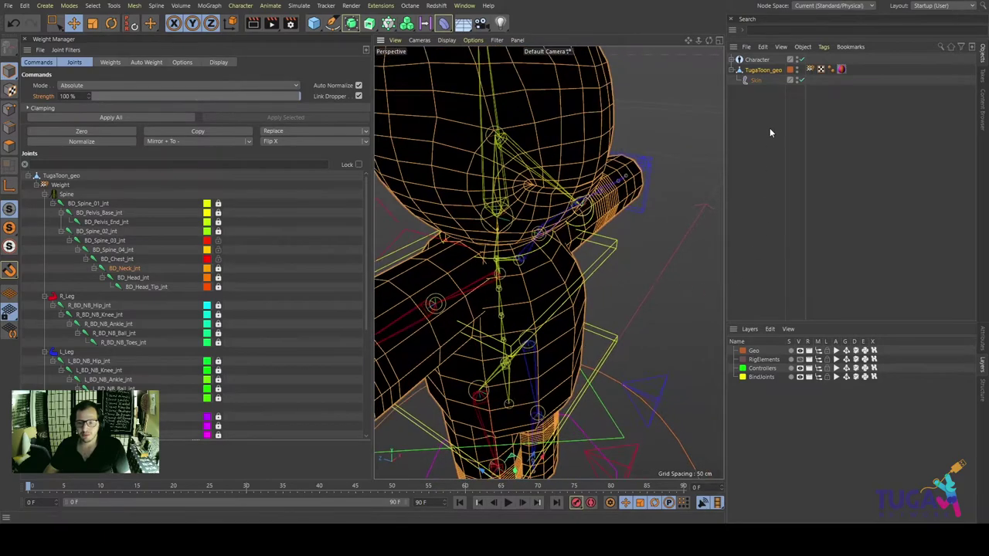
{"action": "left_click_drag", "start_coordinate": [506, 267], "coordinate": [386, 74], "text": "alt"}
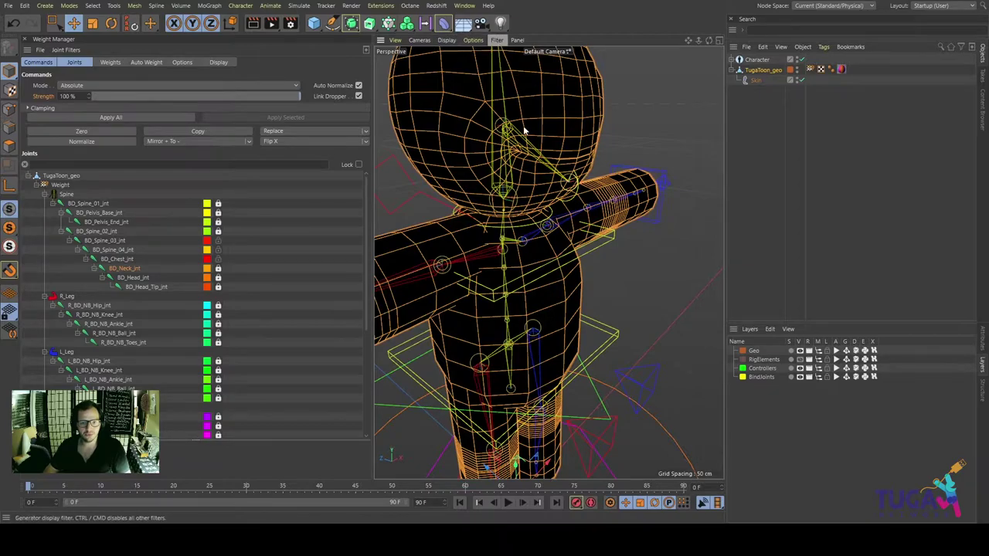
{"action": "mouse_move", "coordinate": [514, 178]}
{"action": "left_mouse_down", "text": "alt"}
{"action": "mouse_move", "coordinate": [551, 353]}
{"action": "mouse_move", "coordinate": [539, 314]}
{"action": "mouse_move", "coordinate": [624, 265]}
{"action": "left_mouse_up", "text": "alt"}
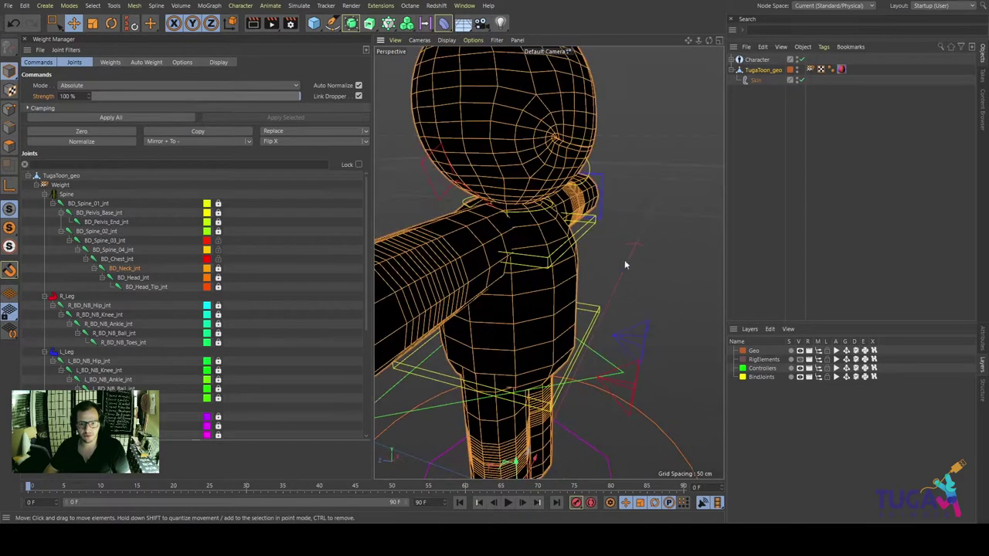
{"action": "mouse_move", "coordinate": [585, 236]}
{"action": "left_mouse_down", "text": "alt"}
{"action": "mouse_move", "coordinate": [522, 252]}
{"action": "mouse_move", "coordinate": [660, 233]}
{"action": "mouse_move", "coordinate": [591, 243]}
{"action": "mouse_move", "coordinate": [542, 268]}
{"action": "left_mouse_up", "text": "alt"}
{"action": "mouse_move", "coordinate": [536, 209]}
{"action": "left_mouse_down"}
{"action": "mouse_move", "coordinate": [601, 223]}
{"action": "mouse_move", "coordinate": [482, 223]}
{"action": "mouse_move", "coordinate": [593, 237]}
{"action": "mouse_move", "coordinate": [565, 311]}
{"action": "mouse_move", "coordinate": [600, 282]}
{"action": "mouse_move", "coordinate": [629, 214]}
{"action": "mouse_move", "coordinate": [530, 220]}
{"action": "mouse_move", "coordinate": [563, 214]}
{"action": "mouse_move", "coordinate": [635, 242]}
{"action": "mouse_move", "coordinate": [638, 261]}
{"action": "mouse_move", "coordinate": [547, 251]}
{"action": "mouse_move", "coordinate": [630, 261]}
{"action": "mouse_move", "coordinate": [520, 207]}
{"action": "left_mouse_up"}
{"action": "key", "text": "r"}
Rotate the FK_Spine_01 and FK_Spine_03 controllers to bend the waist and chest
{"action": "mouse_move", "coordinate": [523, 200]}
{"action": "left_mouse_down", "text": "alt"}
{"action": "mouse_move", "coordinate": [622, 283]}
{"action": "mouse_move", "coordinate": [591, 280]}
{"action": "left_mouse_up", "text": "alt"}
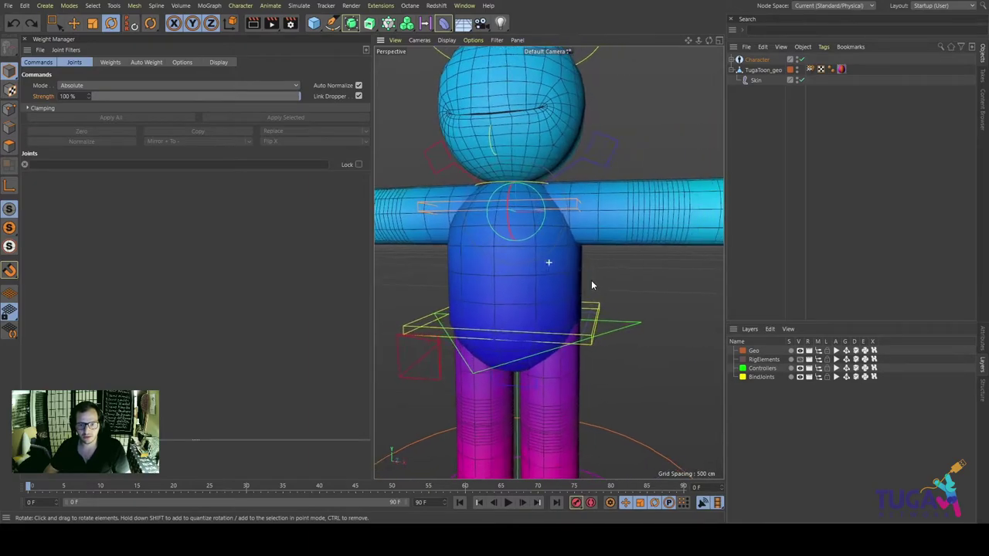
{"action": "left_click", "coordinate": [634, 327]}
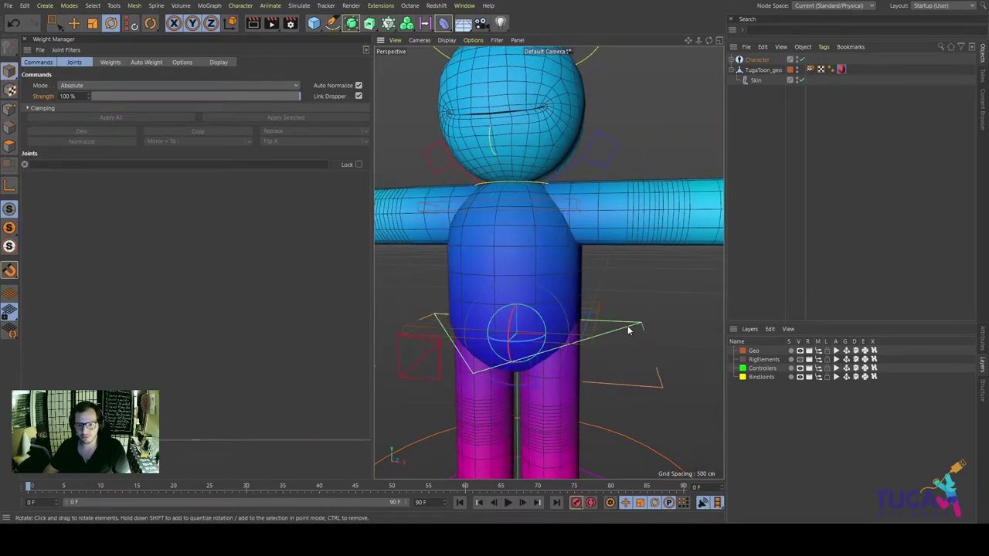
{"action": "left_click", "coordinate": [984, 347]}
{"action": "mouse_move", "coordinate": [607, 332]}
{"action": "left_mouse_down", "text": "alt"}
{"action": "mouse_move", "coordinate": [501, 298]}
{"action": "mouse_move", "coordinate": [599, 274]}
{"action": "mouse_move", "coordinate": [553, 259]}
{"action": "mouse_move", "coordinate": [538, 282]}
{"action": "mouse_move", "coordinate": [713, 305]}
{"action": "mouse_move", "coordinate": [575, 305]}
{"action": "mouse_move", "coordinate": [640, 263]}
{"action": "mouse_move", "coordinate": [656, 280]}
{"action": "left_mouse_up", "text": "alt"}
{"action": "left_click", "coordinate": [585, 323]}
{"action": "left_click", "coordinate": [597, 271]}
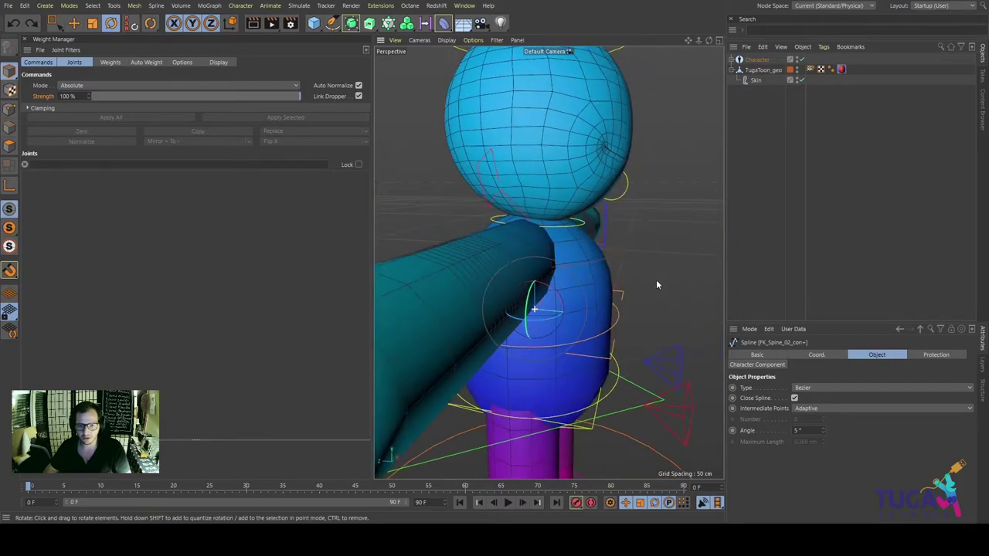
{"action": "mouse_move", "coordinate": [613, 255]}
{"action": "left_mouse_down", "text": "alt"}
{"action": "mouse_move", "coordinate": [566, 269]}
{"action": "mouse_move", "coordinate": [548, 227]}
{"action": "left_mouse_up", "text": "alt"}
{"action": "left_click", "coordinate": [566, 262]}
Rotate the chest controller back upright and reselect TugaToon_geo to show its weights
{"action": "mouse_move", "coordinate": [613, 283]}
{"action": "left_mouse_down", "text": "alt"}
{"action": "mouse_move", "coordinate": [503, 283]}
{"action": "mouse_move", "coordinate": [483, 317]}
{"action": "left_mouse_up", "text": "alt"}
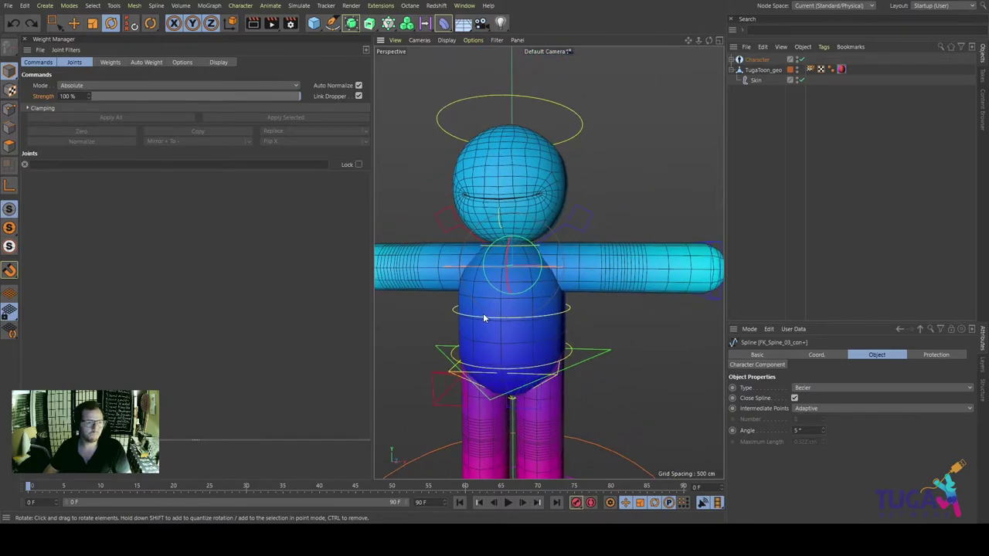
{"action": "left_click", "coordinate": [386, 292]}
{"action": "middle_click_drag", "start_coordinate": [530, 312], "coordinate": [545, 305], "text": "alt"}
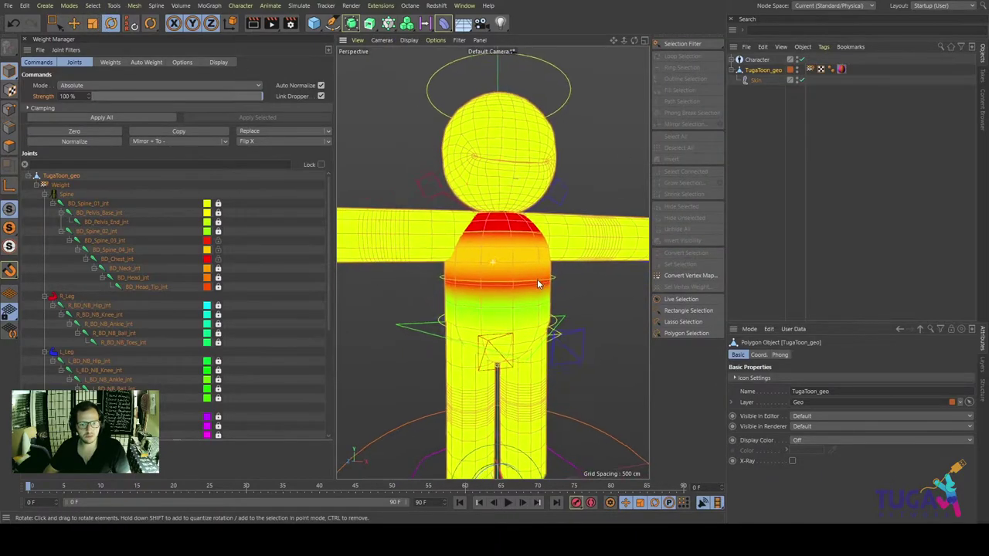
Fill-select the torso polygons on TugaToon_geo
{"action": "scroll", "coordinate": [368, 297], "scroll_direction": "up", "scroll_amount": 5}
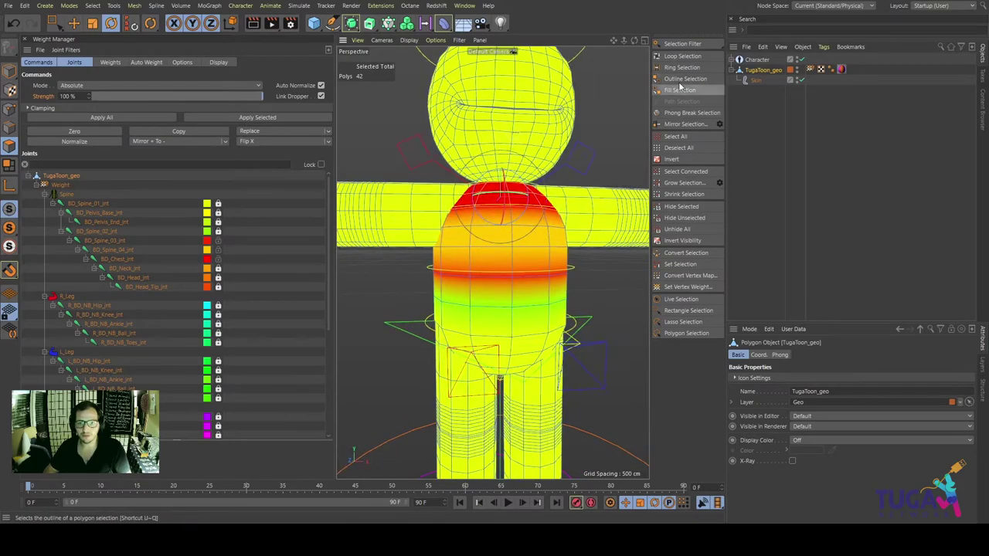
{"action": "left_click", "coordinate": [679, 90]}
{"action": "left_click", "coordinate": [551, 325]}
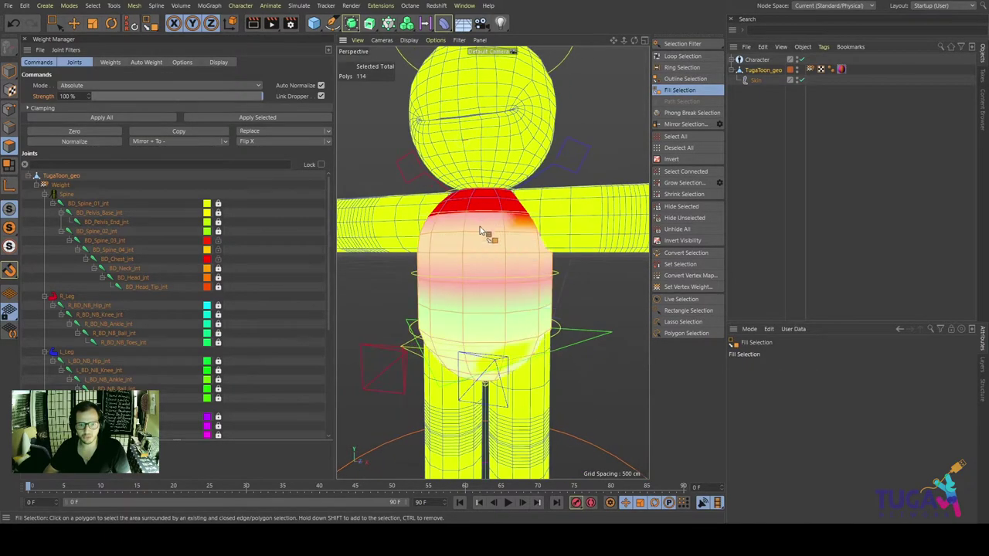
{"action": "scroll", "coordinate": [520, 231], "scroll_direction": "up", "scroll_amount": 3}
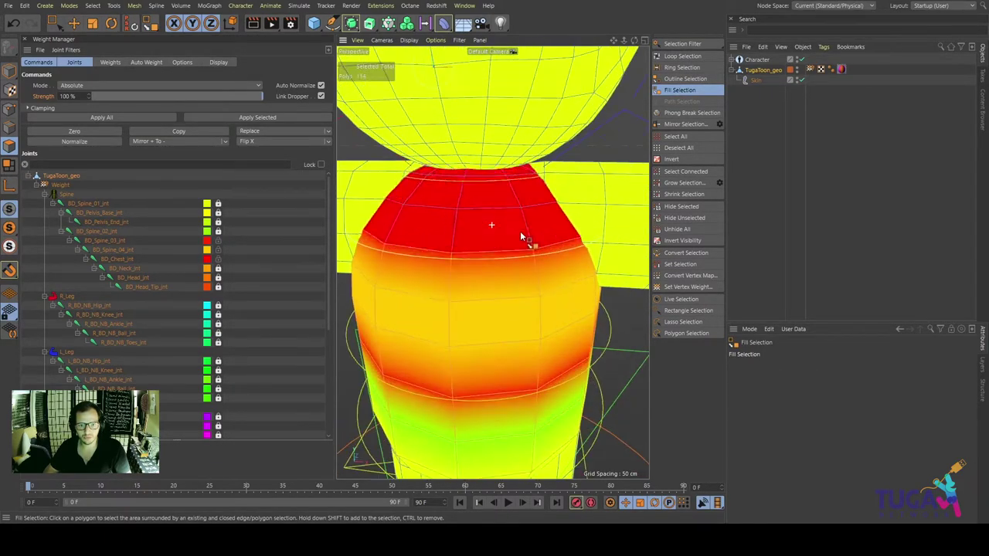
{"action": "scroll", "coordinate": [518, 256], "scroll_direction": "up", "scroll_amount": 2}
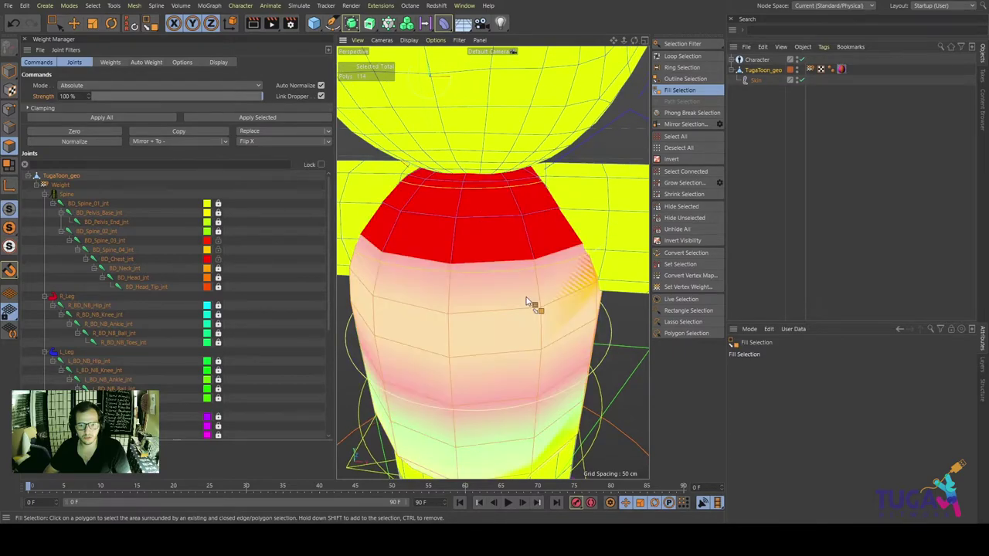
Switch to Loop Selection, then the Move tool, and orbit to review the 156 selected polygons
{"action": "left_click", "coordinate": [73, 24]}
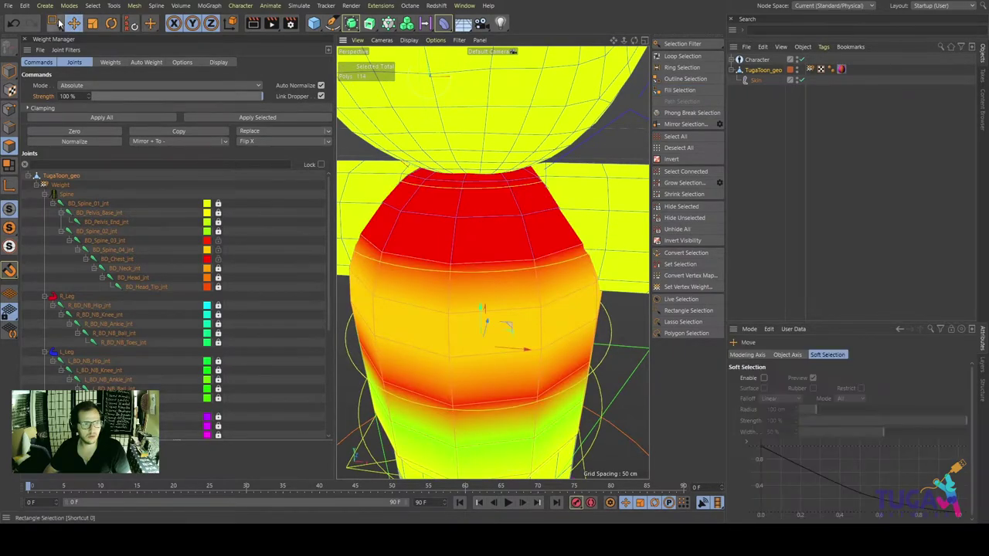
{"action": "left_click", "coordinate": [680, 56]}
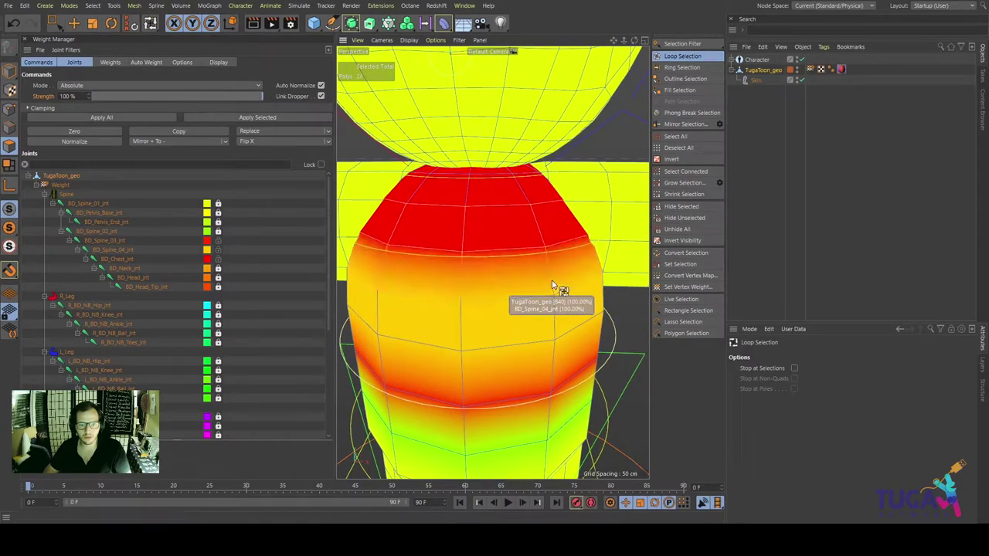
{"action": "key", "text": "e"}
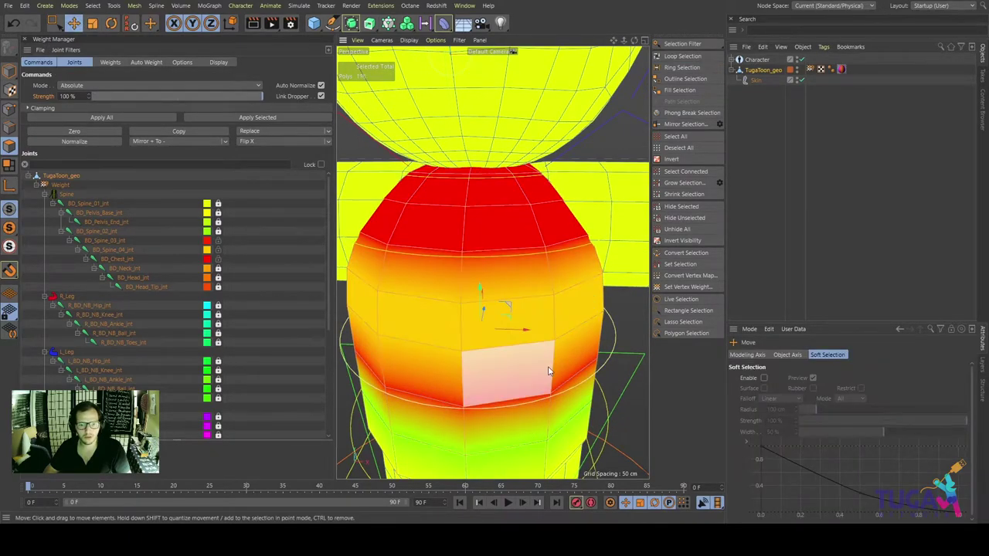
{"action": "scroll", "coordinate": [524, 322], "scroll_direction": "down", "scroll_amount": 3}
{"action": "left_click_drag", "start_coordinate": [548, 299], "coordinate": [618, 287], "text": "alt"}
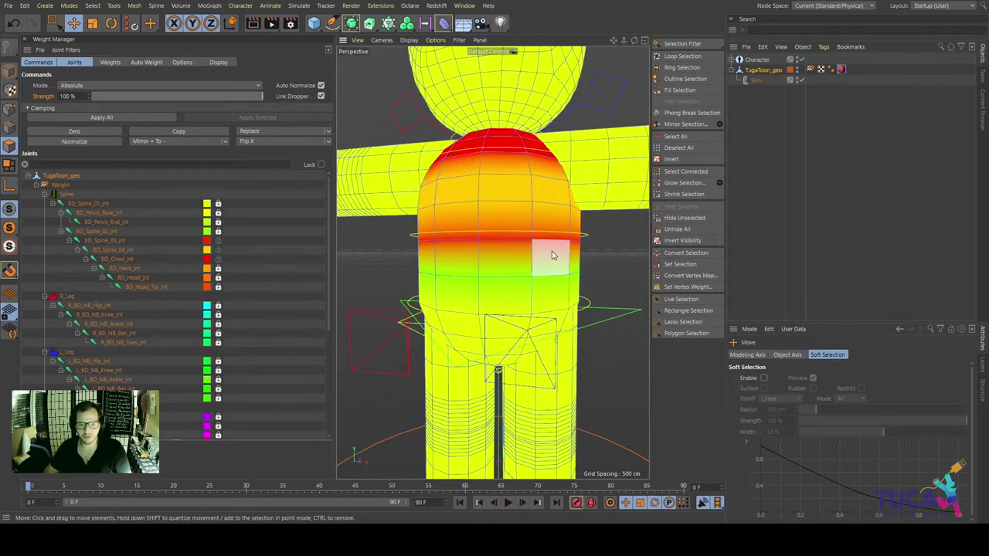
{"action": "scroll", "coordinate": [545, 317], "scroll_direction": "up", "scroll_amount": 2}
{"action": "scroll", "coordinate": [537, 290], "scroll_direction": "up", "scroll_amount": 1}
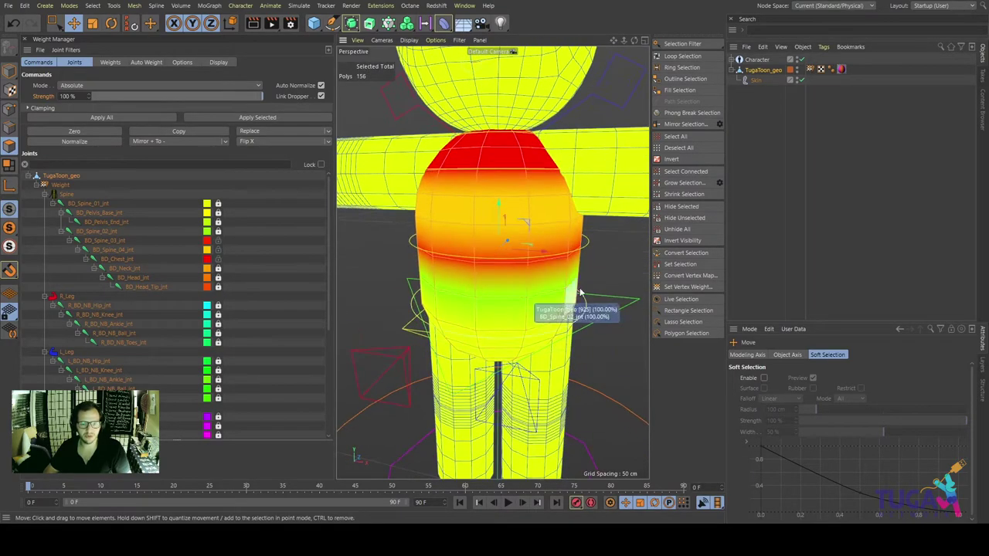
{"action": "scroll", "coordinate": [527, 262], "scroll_direction": "up", "scroll_amount": 2}
{"action": "mouse_move", "coordinate": [527, 259]}
{"action": "left_mouse_down", "text": "alt"}
{"action": "mouse_move", "coordinate": [591, 263]}
{"action": "mouse_move", "coordinate": [586, 290]}
{"action": "mouse_move", "coordinate": [528, 249]}
{"action": "mouse_move", "coordinate": [511, 261]}
{"action": "mouse_move", "coordinate": [388, 218]}
{"action": "mouse_move", "coordinate": [496, 231]}
{"action": "mouse_move", "coordinate": [479, 221]}
{"action": "left_mouse_up", "text": "alt"}
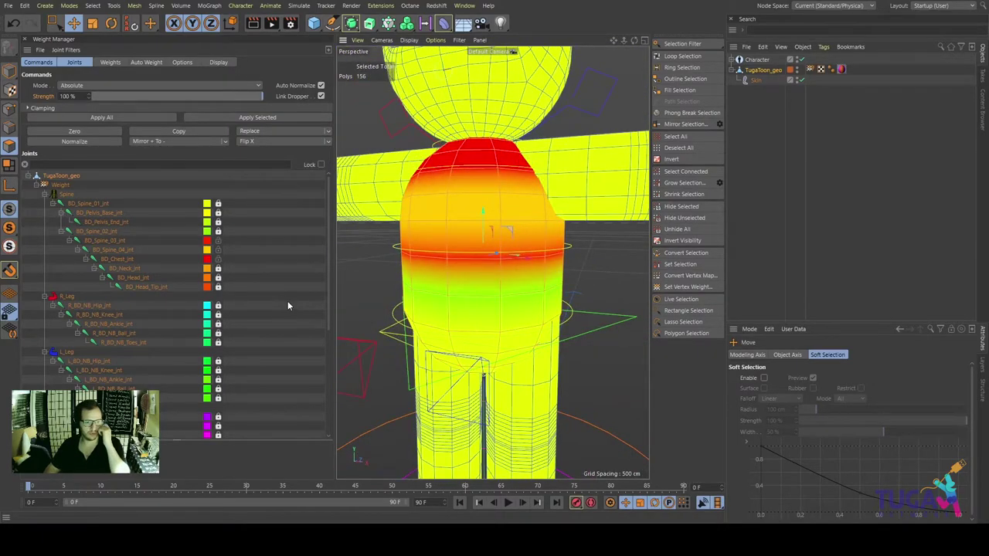
Select BD_Chest_jnt together with the BD_Spine joints in the Weight Manager
{"action": "left_click", "coordinate": [129, 267]}
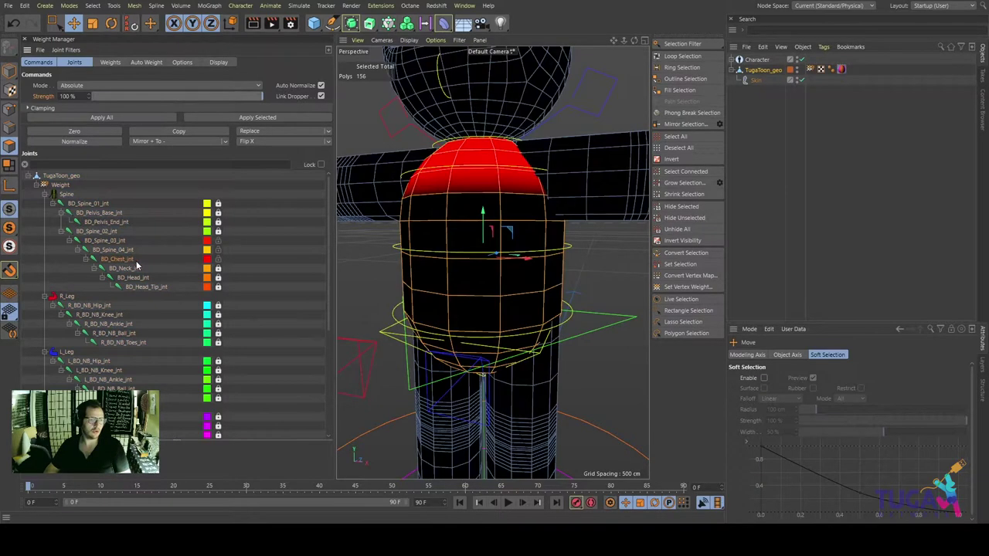
{"action": "left_click", "coordinate": [108, 249]}
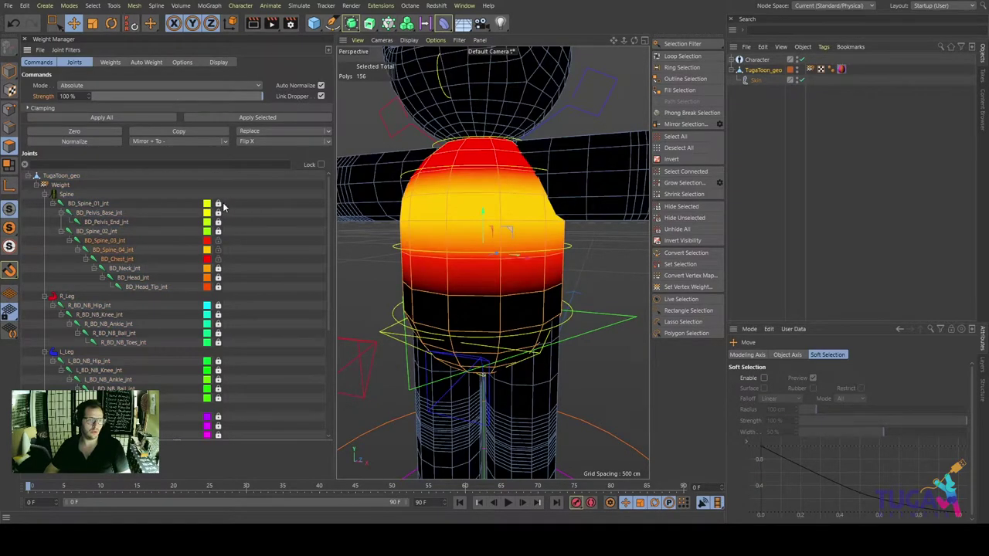
{"action": "left_click", "coordinate": [99, 204], "text": "ctrl"}
{"action": "left_click", "coordinate": [107, 231], "text": "ctrl"}
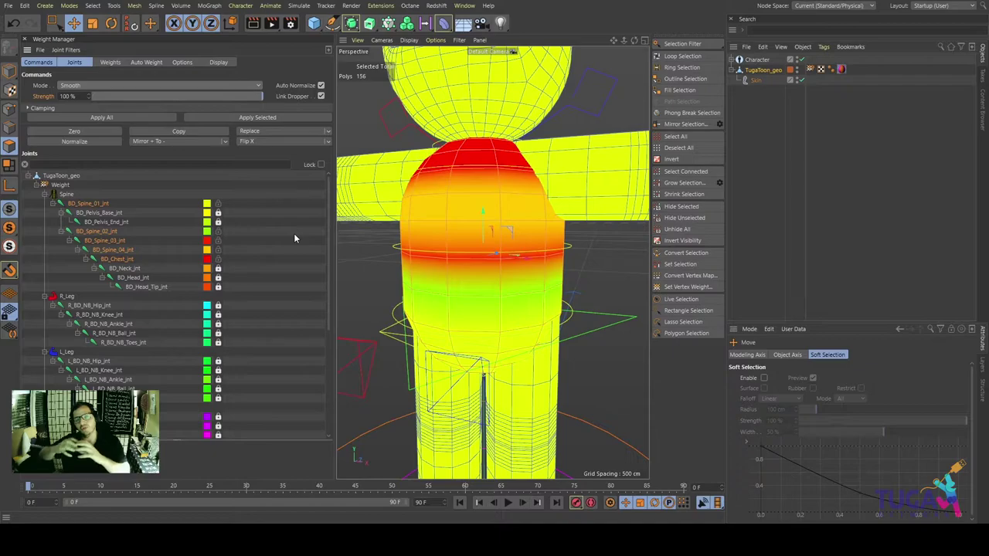
Smooth the selected torso polygons' weights at about 30%, then again at 15% strength
{"action": "mouse_move", "coordinate": [501, 223]}
{"action": "left_mouse_down"}
{"action": "mouse_move", "coordinate": [517, 246]}
{"action": "mouse_move", "coordinate": [477, 255]}
{"action": "left_mouse_up"}
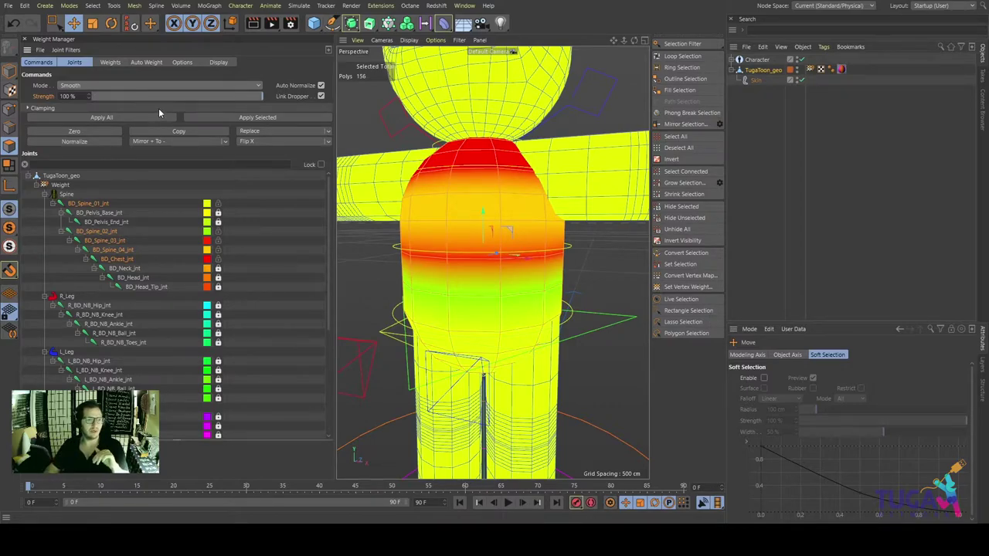
{"action": "left_click_drag", "start_coordinate": [153, 97], "coordinate": [146, 98]}
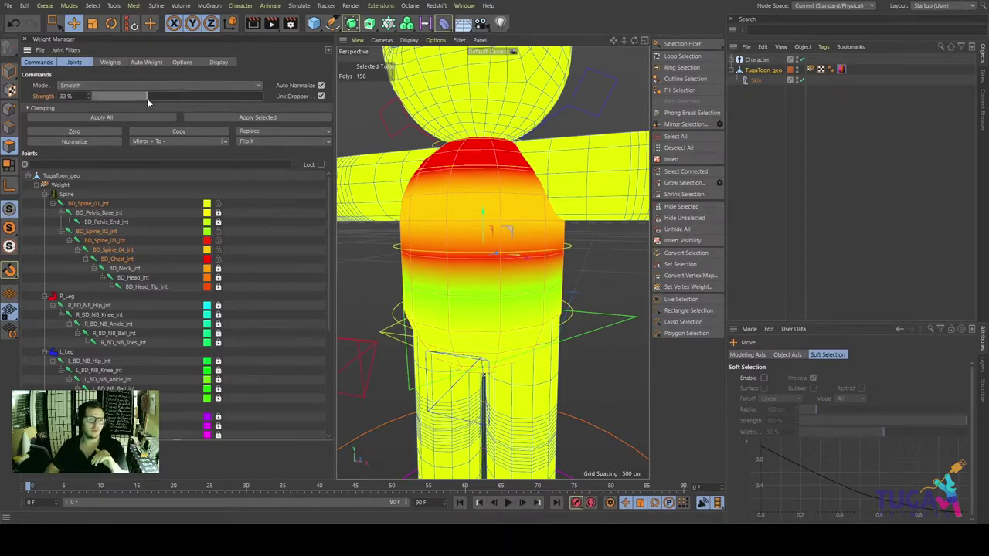
{"action": "left_click", "coordinate": [264, 120]}
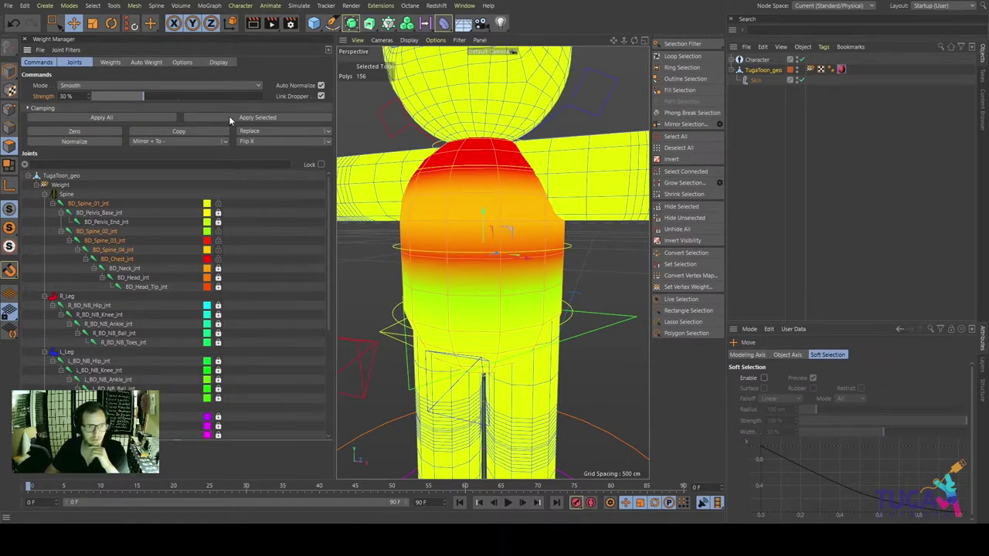
{"action": "left_click", "coordinate": [118, 97]}
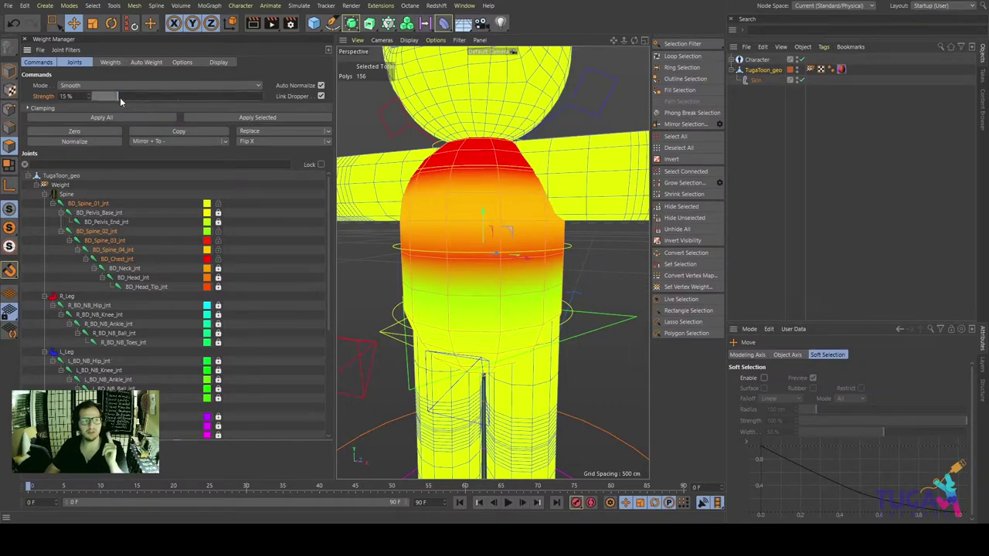
{"action": "left_click", "coordinate": [220, 117]}
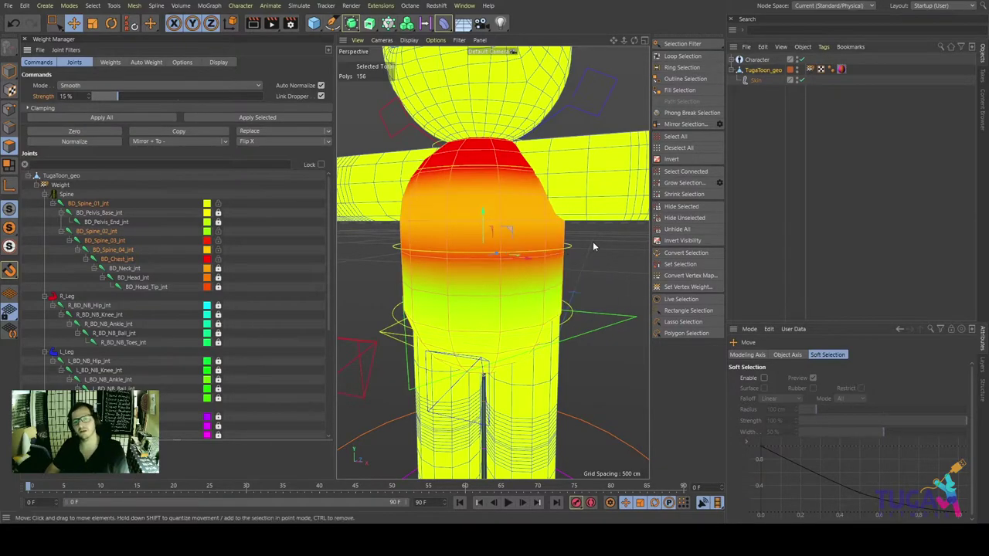
{"action": "left_click", "coordinate": [572, 255]}
{"action": "left_click_drag", "start_coordinate": [578, 268], "coordinate": [541, 200], "text": "alt"}
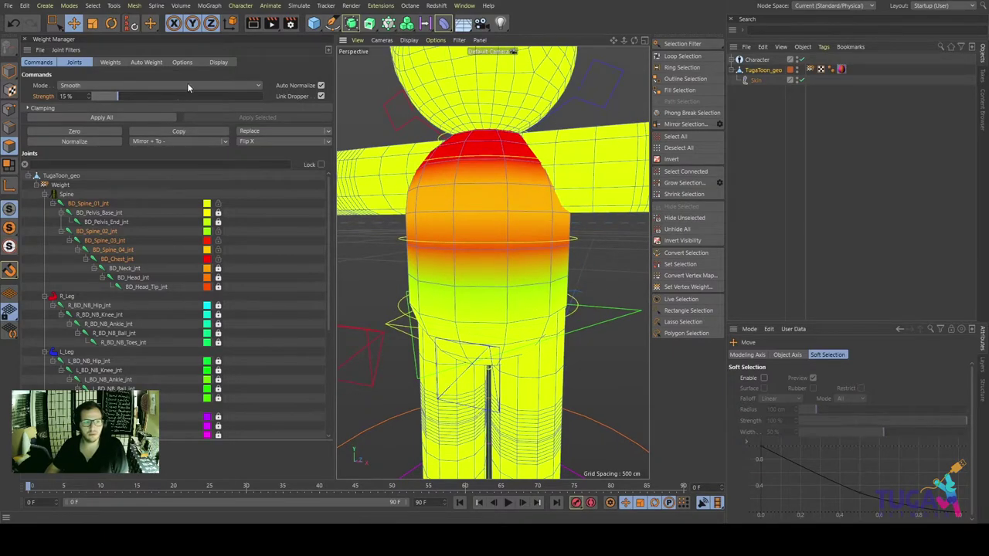
Rotate the spine controller back and forth to test torso bending, then undo the rotation
{"action": "key", "text": "r"}
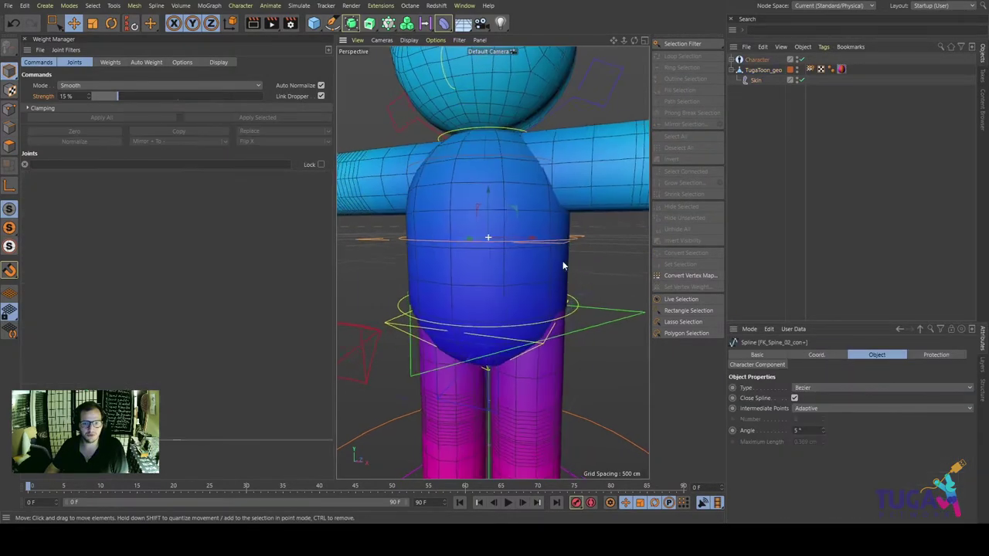
{"action": "mouse_move", "coordinate": [473, 229]}
{"action": "left_mouse_down"}
{"action": "mouse_move", "coordinate": [469, 246]}
{"action": "mouse_move", "coordinate": [564, 286]}
{"action": "mouse_move", "coordinate": [425, 283]}
{"action": "mouse_move", "coordinate": [490, 229]}
{"action": "mouse_move", "coordinate": [567, 282]}
{"action": "left_mouse_up"}
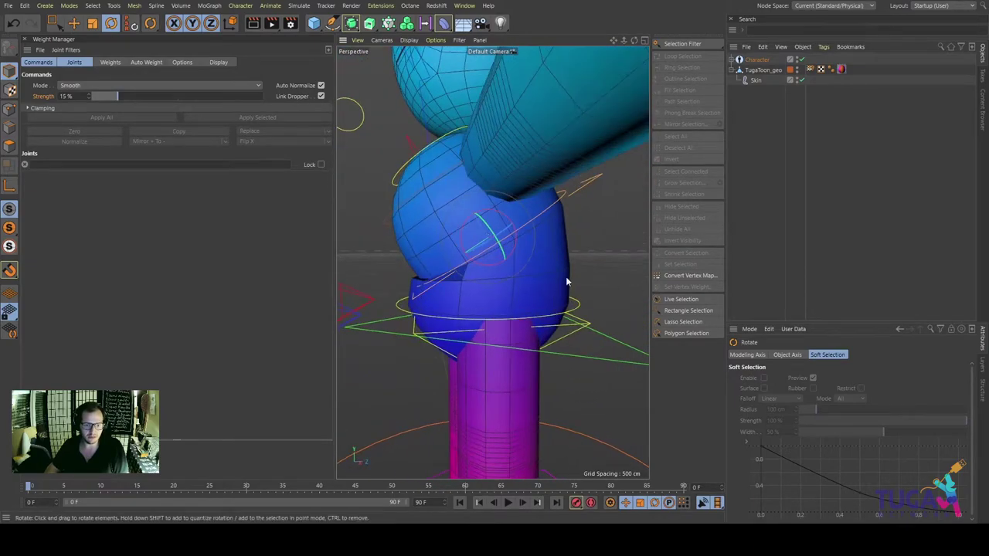
{"action": "mouse_move", "coordinate": [413, 283]}
{"action": "left_mouse_down"}
{"action": "mouse_move", "coordinate": [477, 283]}
{"action": "mouse_move", "coordinate": [468, 228]}
{"action": "mouse_move", "coordinate": [451, 254]}
{"action": "mouse_move", "coordinate": [402, 273]}
{"action": "mouse_move", "coordinate": [596, 265]}
{"action": "mouse_move", "coordinate": [582, 272]}
{"action": "left_mouse_up"}
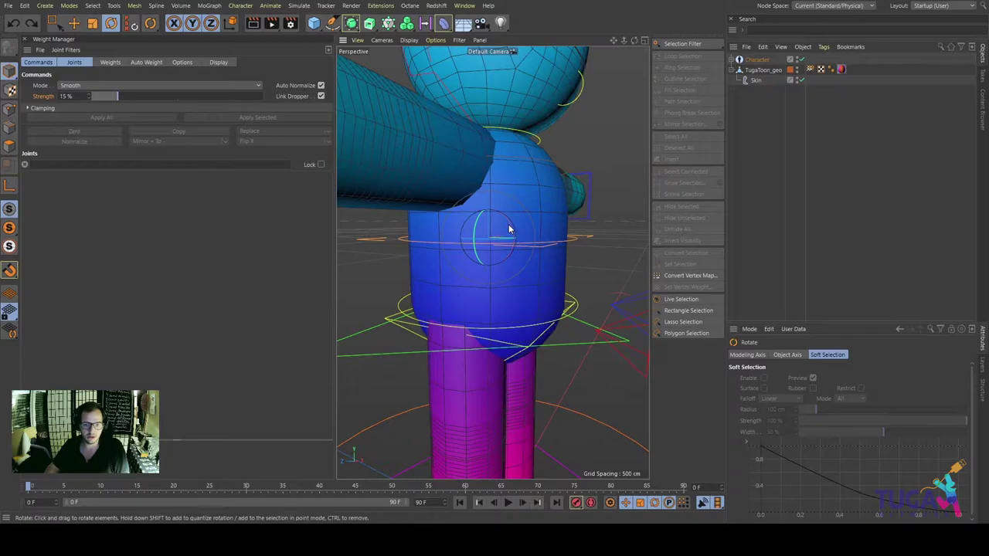
{"action": "mouse_move", "coordinate": [509, 224]}
{"action": "left_mouse_down"}
{"action": "mouse_move", "coordinate": [563, 280]}
{"action": "mouse_move", "coordinate": [514, 245]}
{"action": "left_mouse_up"}
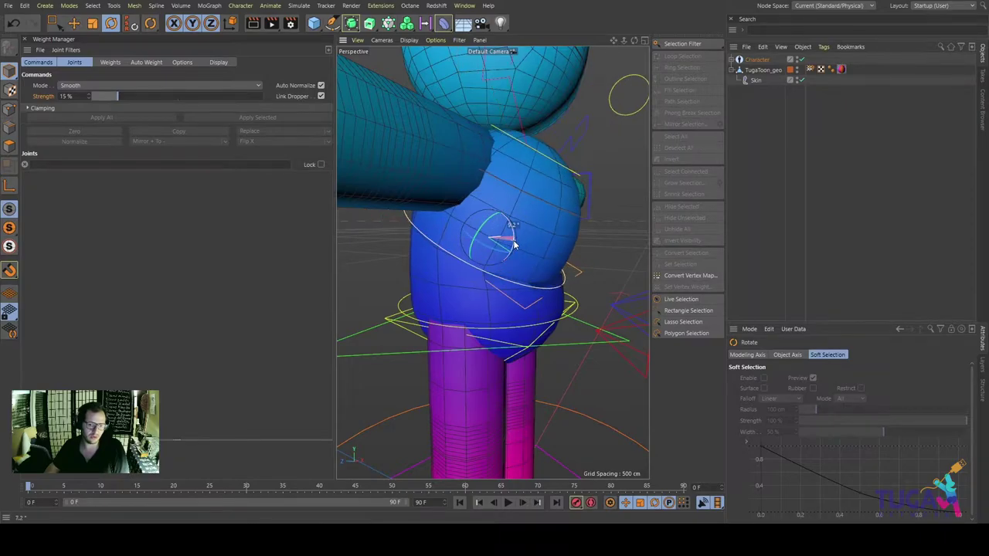
{"action": "key", "text": "ctrl+z"}
In Polygon mode, display BD_Spine_01 through BD_Chest_jnt weights together on the torso
{"action": "left_click", "coordinate": [554, 287]}
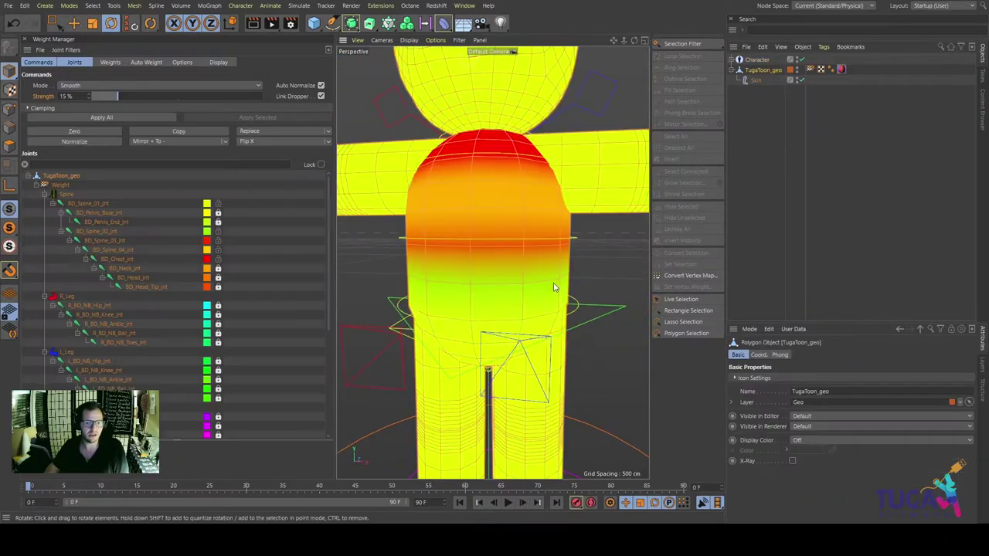
{"action": "left_click", "coordinate": [9, 145]}
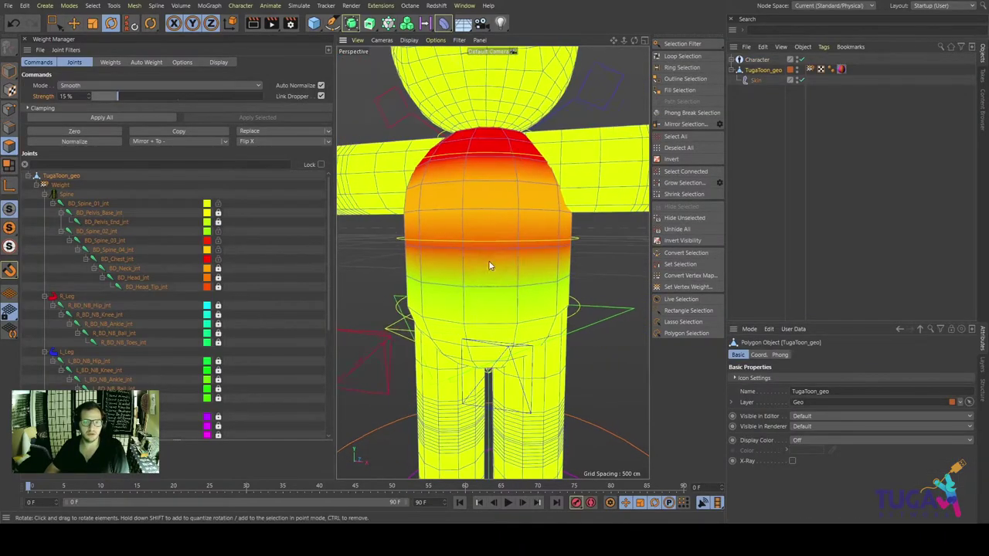
{"action": "left_click_drag", "start_coordinate": [501, 278], "coordinate": [522, 272], "text": "alt"}
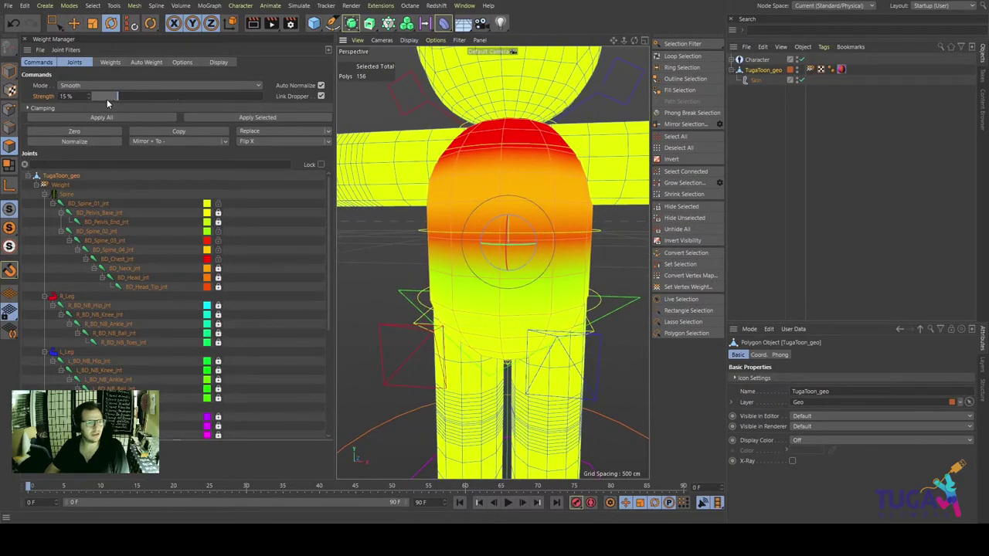
{"action": "left_click", "coordinate": [116, 204]}
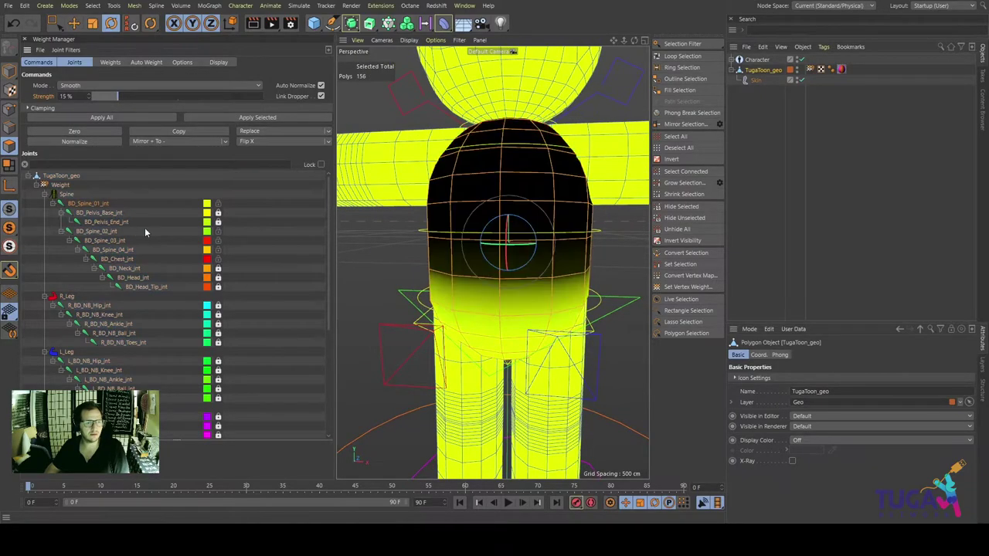
{"action": "left_click", "coordinate": [99, 231], "text": "ctrl"}
{"action": "left_click", "coordinate": [114, 241], "text": "ctrl"}
{"action": "left_click", "coordinate": [116, 250], "text": "ctrl"}
{"action": "left_click", "coordinate": [116, 259], "text": "ctrl"}
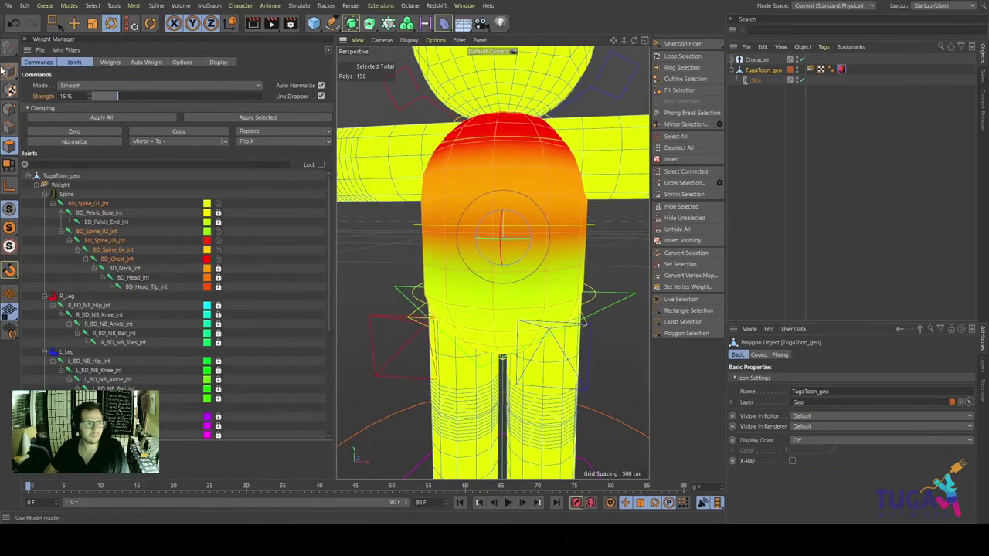
{"action": "left_click", "coordinate": [74, 23]}
Rotate the spine controller to bend the upper torso and check its deformation
{"action": "left_click", "coordinate": [552, 220]}
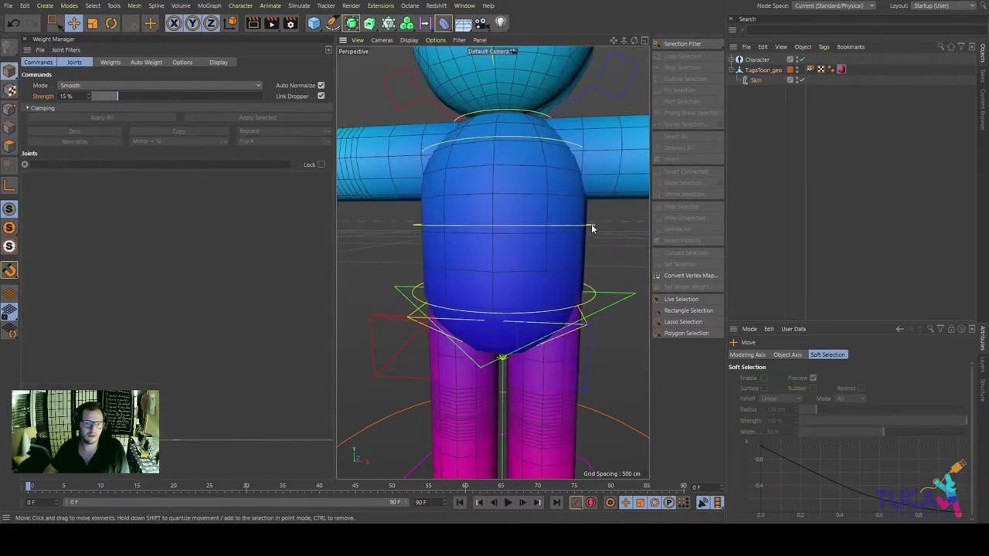
{"action": "key", "text": "r"}
{"action": "mouse_move", "coordinate": [473, 210]}
{"action": "left_mouse_down"}
{"action": "mouse_move", "coordinate": [480, 226]}
{"action": "mouse_move", "coordinate": [541, 245]}
{"action": "mouse_move", "coordinate": [513, 161]}
{"action": "mouse_move", "coordinate": [530, 203]}
{"action": "mouse_move", "coordinate": [514, 209]}
{"action": "mouse_move", "coordinate": [517, 224]}
{"action": "left_mouse_up"}
{"action": "left_click_drag", "start_coordinate": [512, 236], "coordinate": [578, 245]}
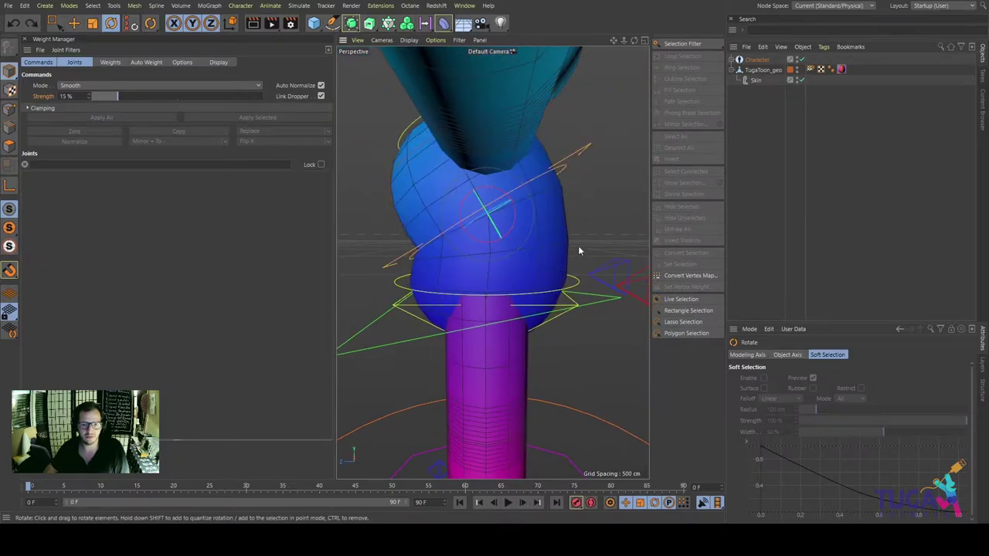
{"action": "scroll", "coordinate": [569, 177], "scroll_direction": "up", "scroll_amount": 3}
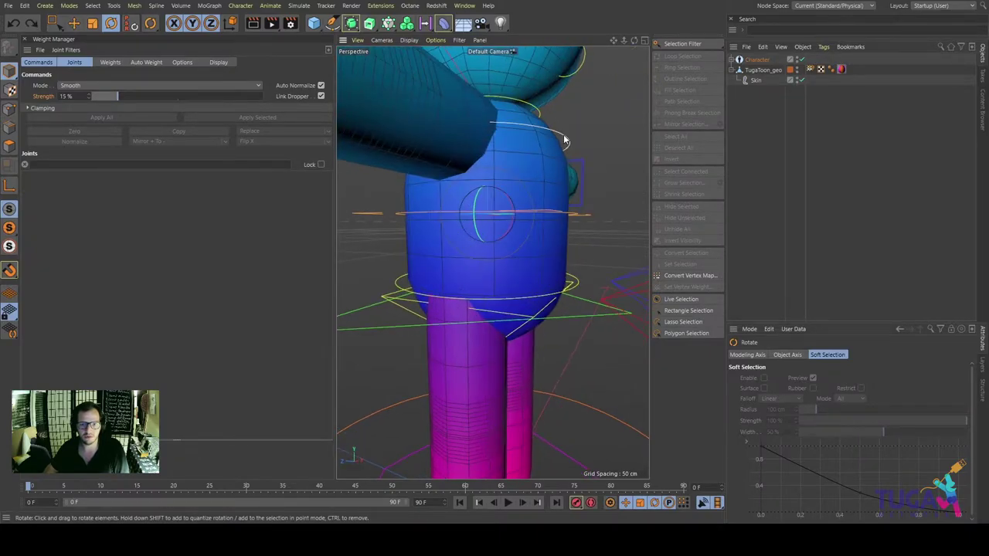
Bend the upper body with the FK_Spine_03_con shoulder controller and inspect the chest from the front
{"action": "left_click", "coordinate": [564, 135]}
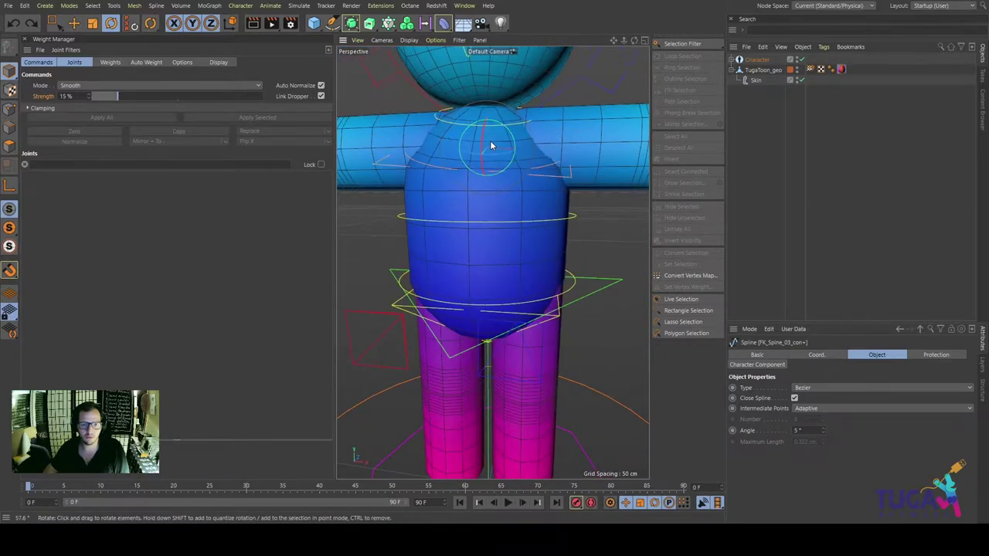
{"action": "mouse_move", "coordinate": [491, 147]}
{"action": "left_mouse_down"}
{"action": "mouse_move", "coordinate": [595, 159]}
{"action": "mouse_move", "coordinate": [519, 152]}
{"action": "left_mouse_up"}
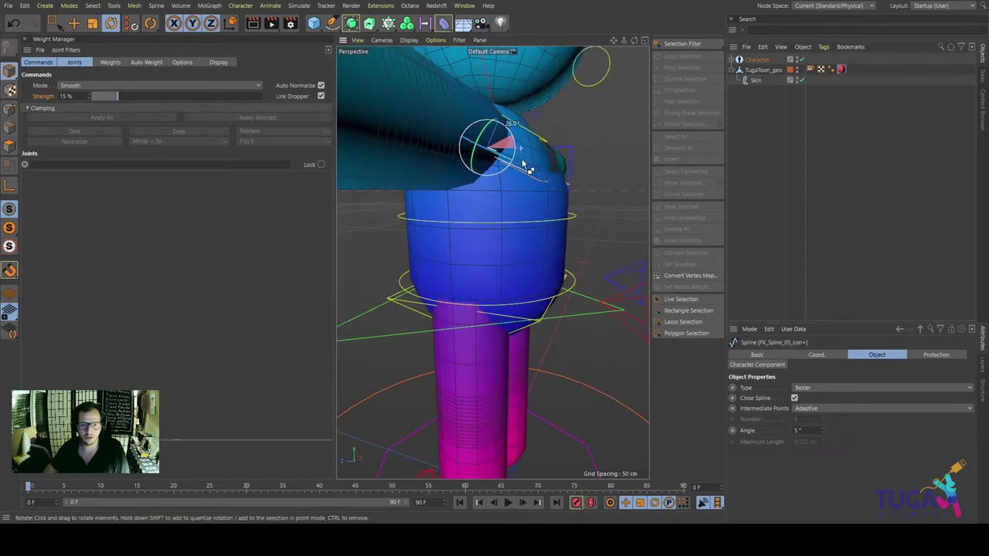
{"action": "mouse_move", "coordinate": [403, 175]}
{"action": "left_mouse_down", "text": "alt"}
{"action": "mouse_move", "coordinate": [479, 169]}
{"action": "mouse_move", "coordinate": [421, 209]}
{"action": "left_mouse_up", "text": "alt"}
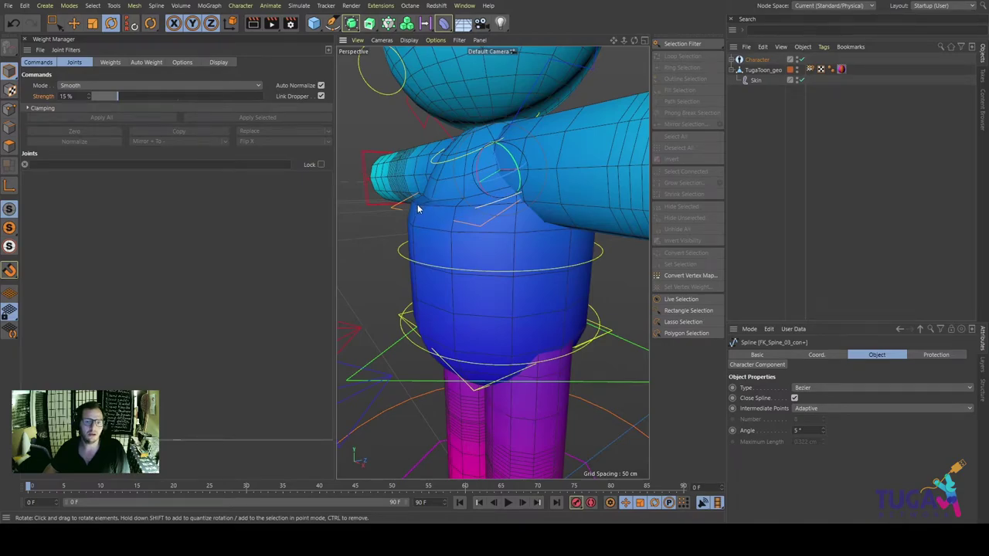
{"action": "left_click_drag", "start_coordinate": [425, 201], "coordinate": [456, 228], "text": "alt"}
On TugaToon_geo, view BD_Spine_02, BD_Chest_jnt and BD_Spine_04_jnt weights, ending in Polygon mode
{"action": "left_click", "coordinate": [456, 228]}
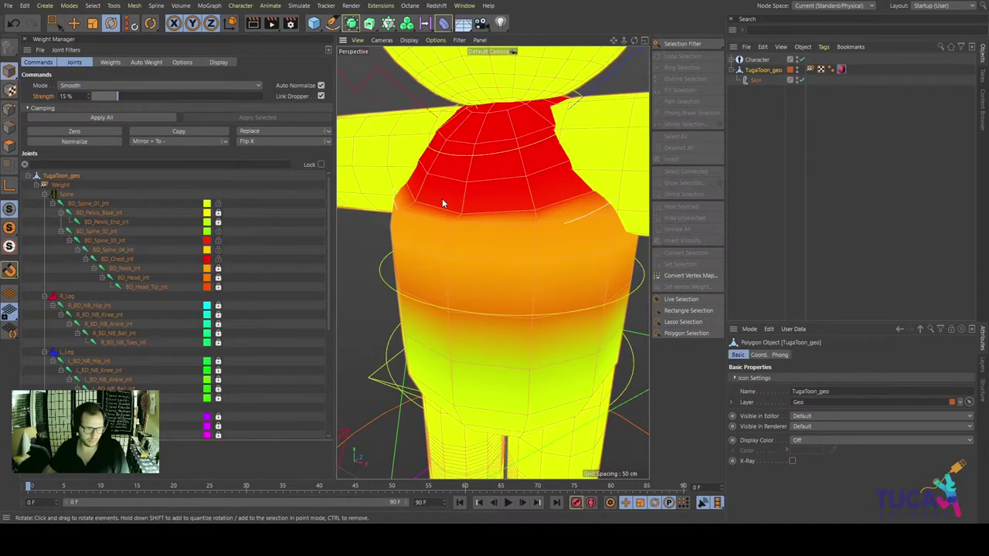
{"action": "mouse_move", "coordinate": [439, 203]}
{"action": "left_mouse_down", "text": "alt"}
{"action": "mouse_move", "coordinate": [516, 221]}
{"action": "mouse_move", "coordinate": [500, 220]}
{"action": "left_mouse_up", "text": "alt"}
{"action": "left_click", "coordinate": [99, 212]}
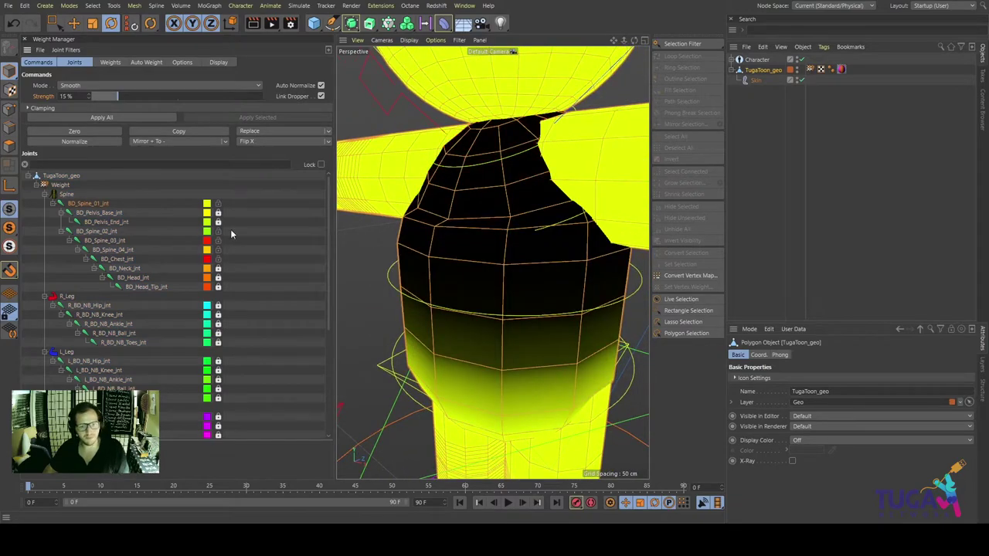
{"action": "left_click", "coordinate": [110, 241]}
{"action": "left_click", "coordinate": [115, 249]}
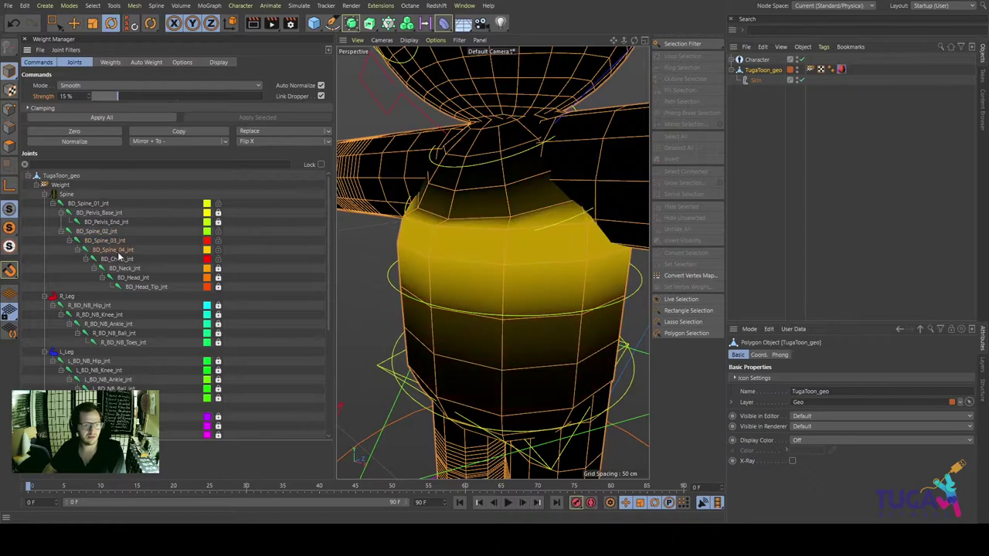
{"action": "left_click", "coordinate": [121, 261]}
{"action": "left_click", "coordinate": [123, 250]}
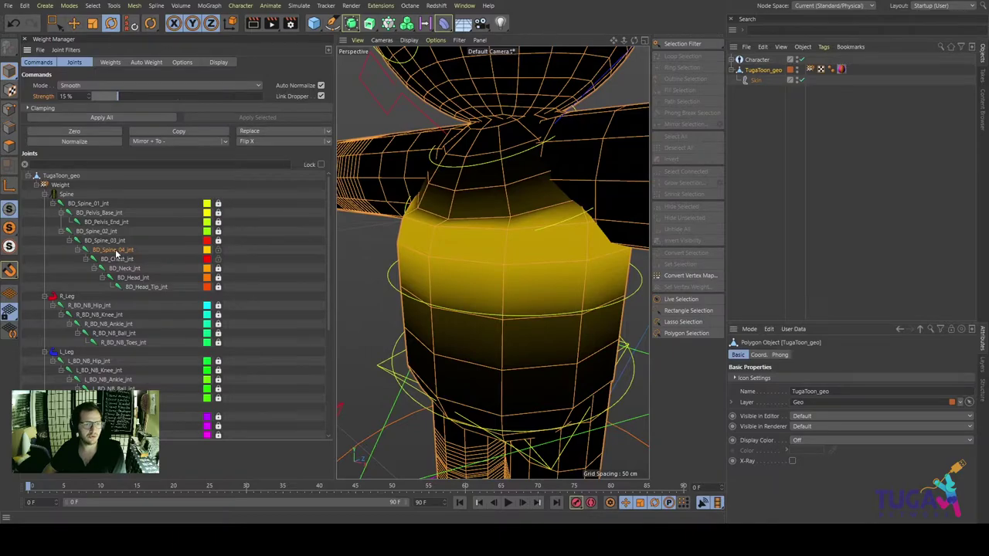
{"action": "left_click_drag", "start_coordinate": [462, 230], "coordinate": [448, 244], "text": "alt"}
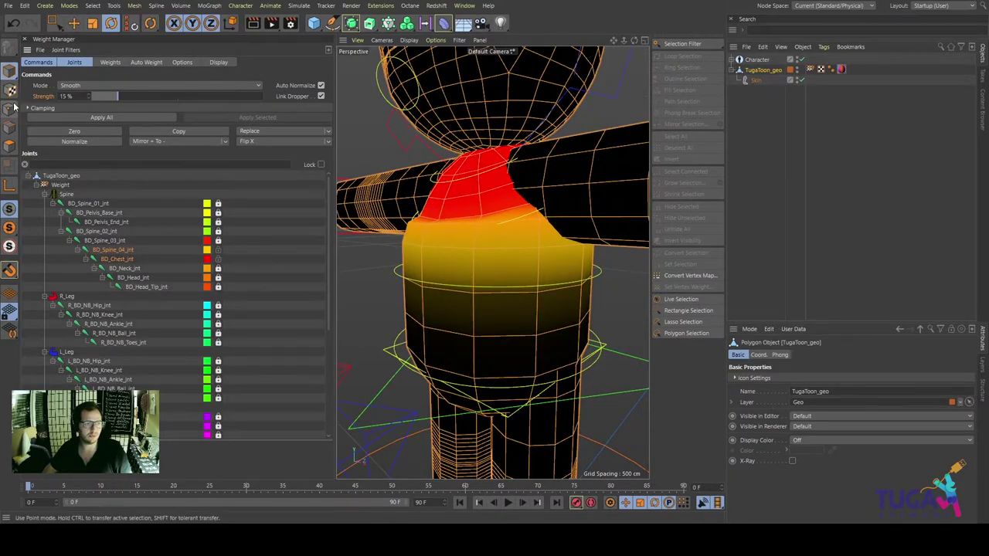
{"action": "left_click", "coordinate": [9, 145]}
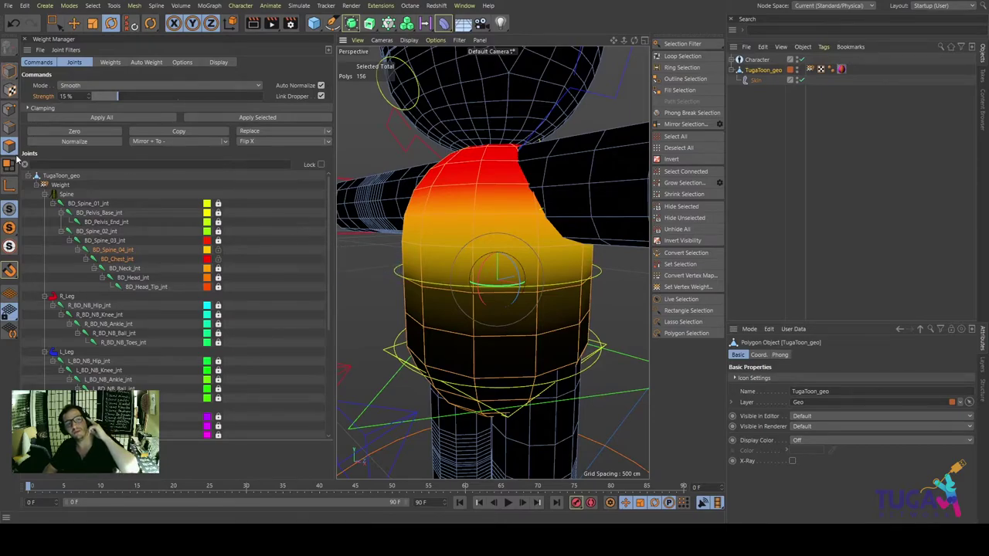
Toggle Model and Polygon mode to check the chest point weights, then open Project Settings
{"action": "left_click", "coordinate": [9, 71]}
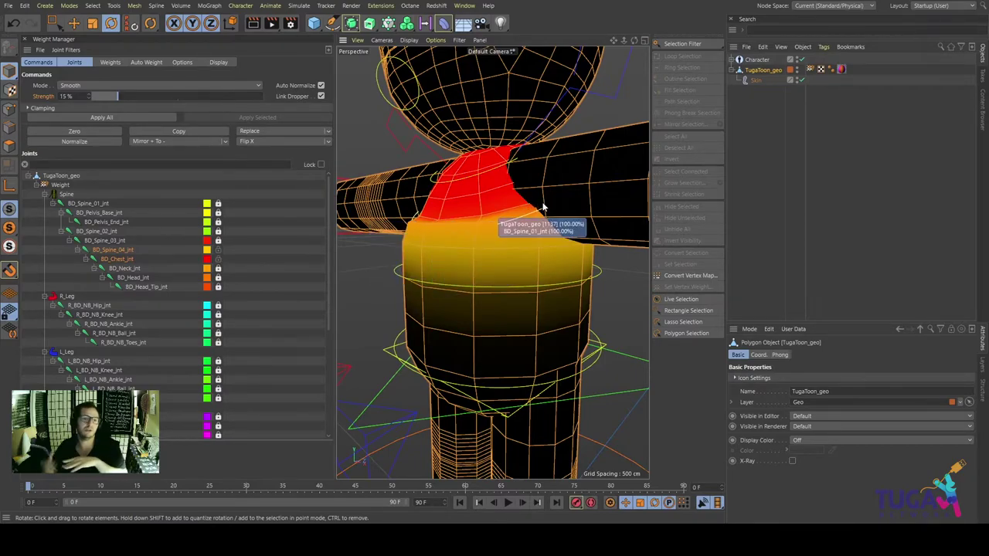
{"action": "mouse_move", "coordinate": [544, 208]}
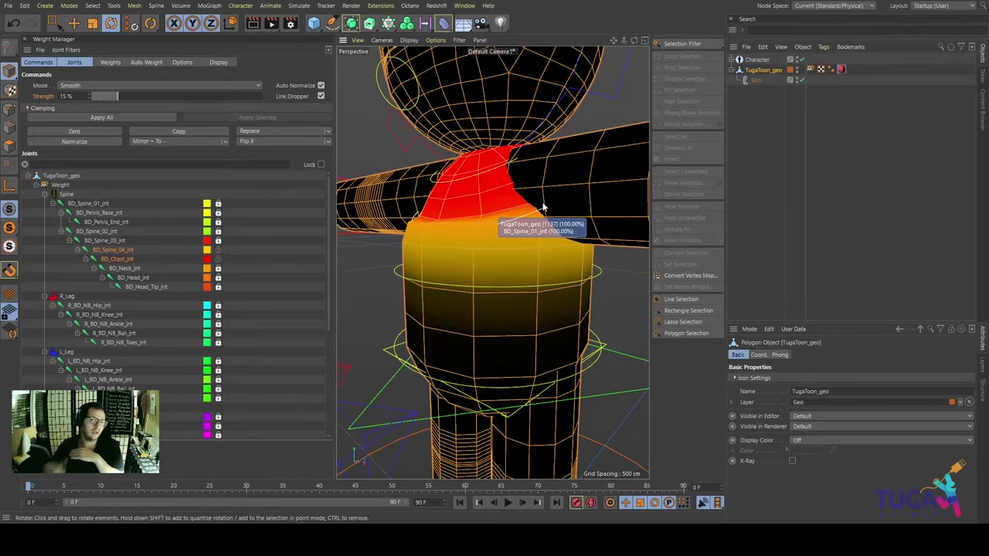
{"action": "left_click", "coordinate": [11, 147]}
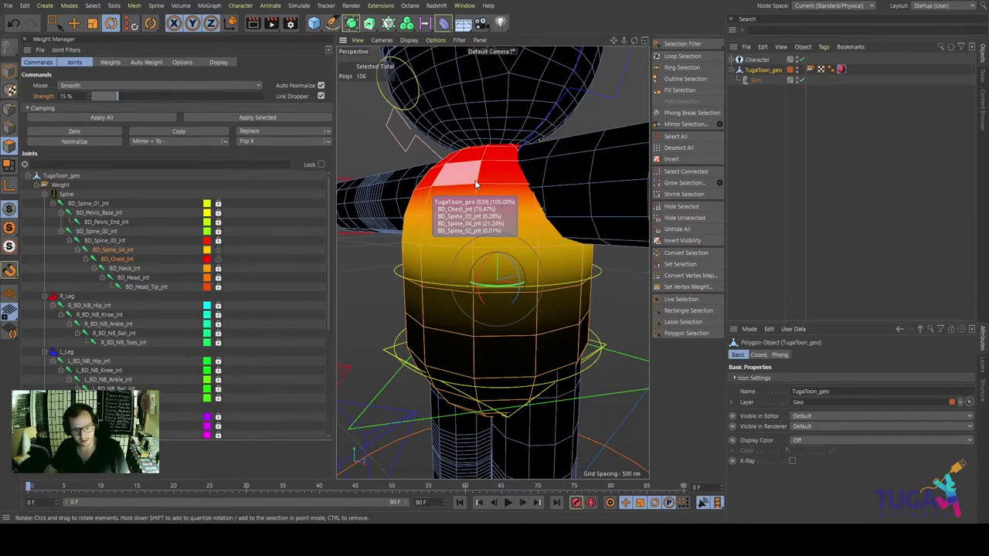
{"action": "left_click_drag", "start_coordinate": [502, 221], "coordinate": [514, 235], "text": "alt"}
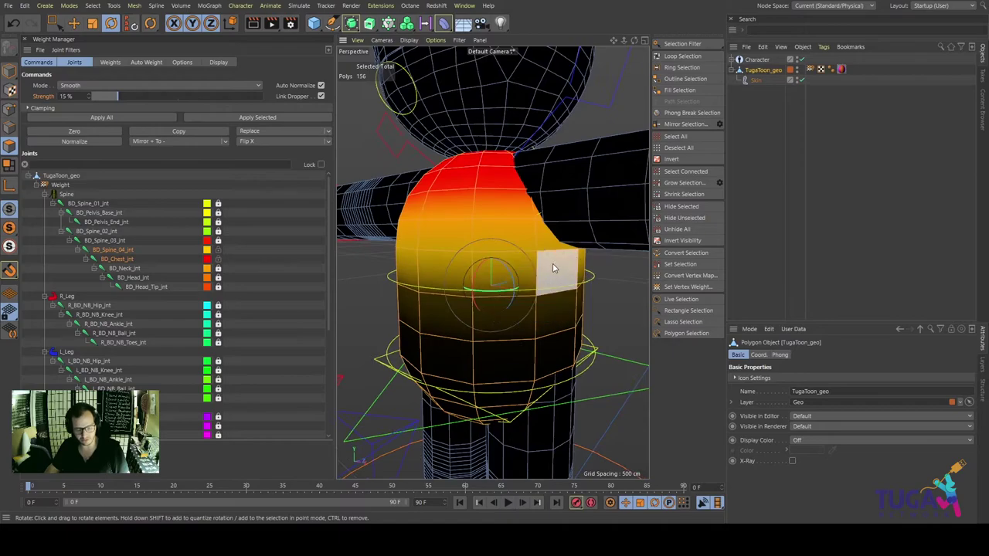
{"action": "key", "text": "ctrl+d"}
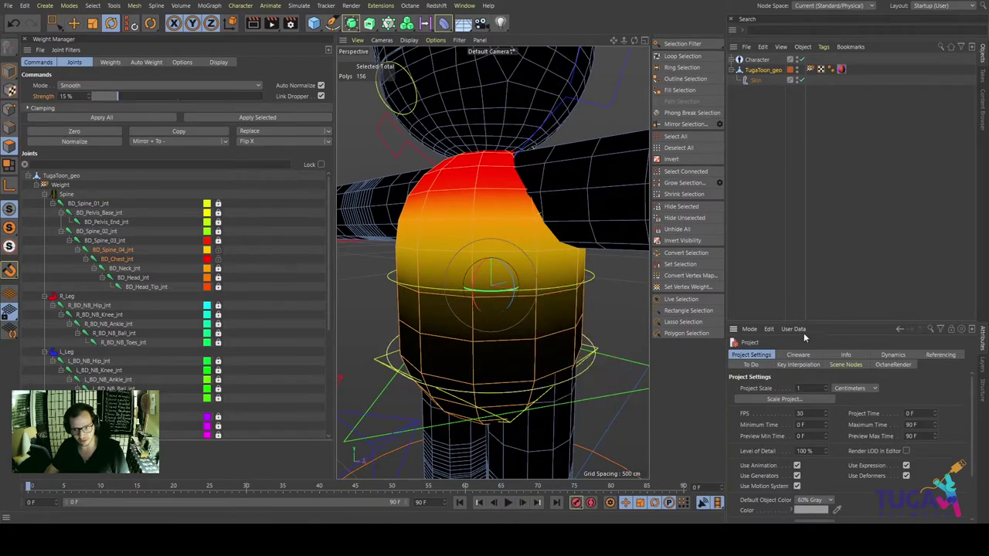
Enlarge the attributes panel and clear the current polygon selection
{"action": "left_click_drag", "start_coordinate": [806, 323], "coordinate": [825, 209]}
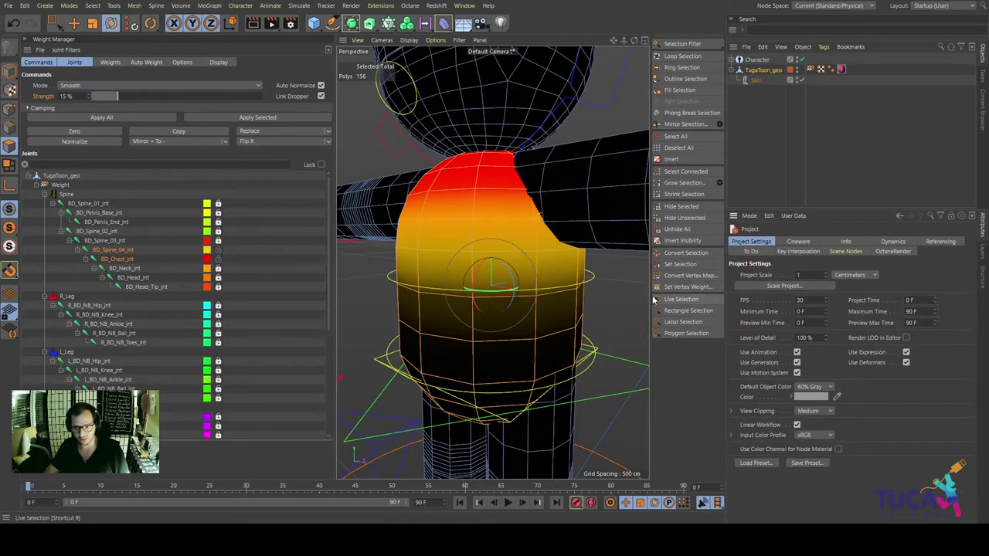
{"action": "left_click_drag", "start_coordinate": [563, 318], "coordinate": [572, 315], "text": "alt"}
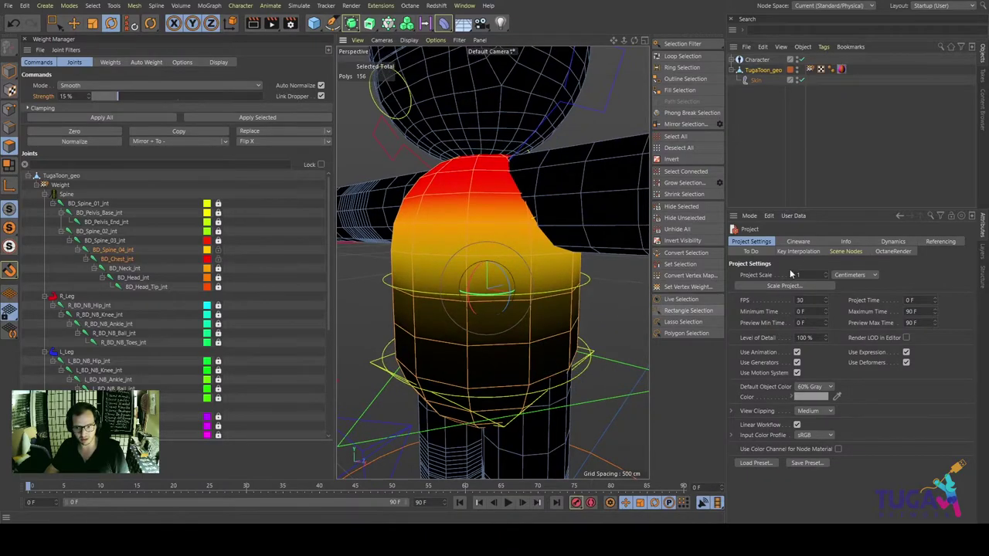
{"action": "left_click", "coordinate": [625, 328]}
Enable Deformed Editing in the Perspective viewport's View settings
{"action": "key", "text": "shift+v"}
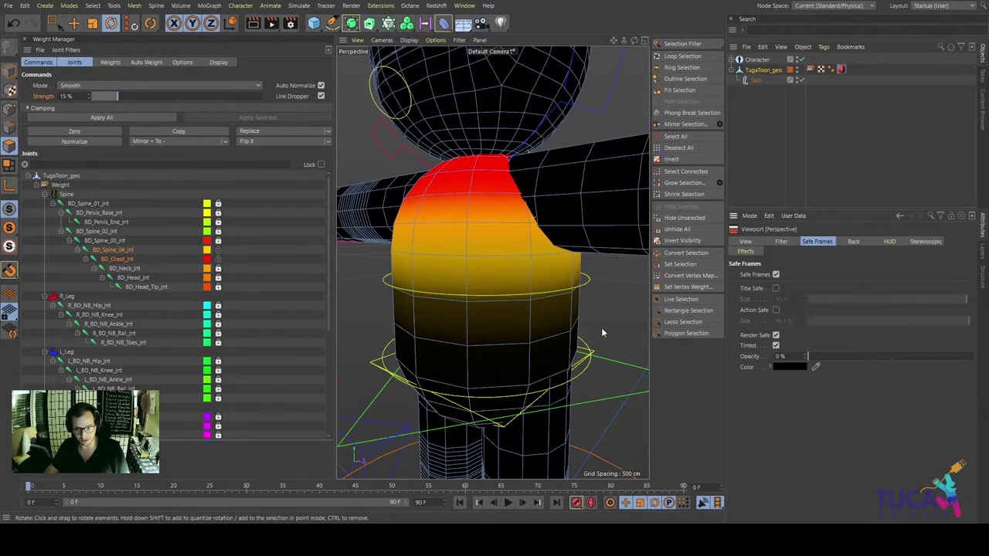
{"action": "left_click", "coordinate": [759, 244]}
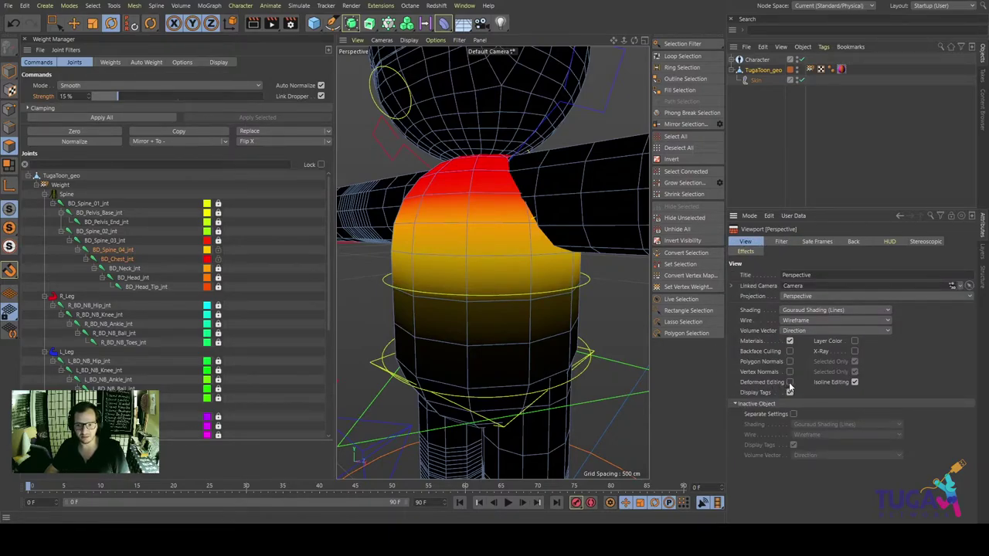
{"action": "left_click", "coordinate": [789, 382]}
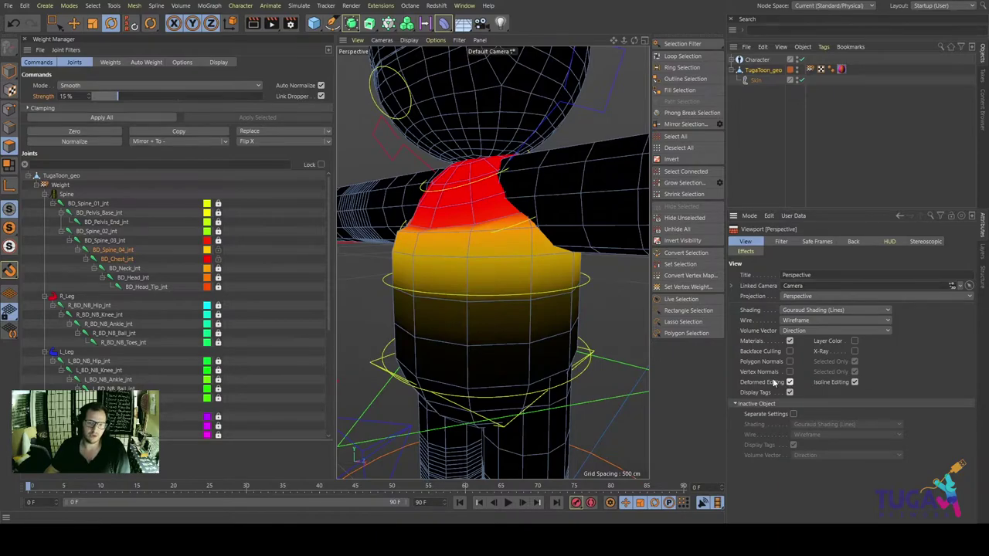
Select a chest polygon and extend the selection around the upper torso
{"action": "left_click_drag", "start_coordinate": [456, 248], "coordinate": [510, 248], "text": "alt"}
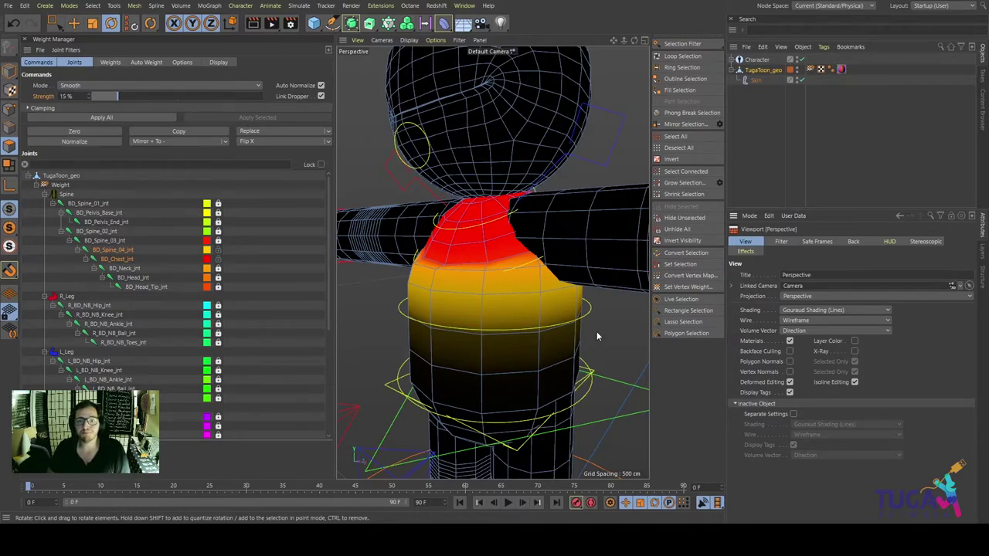
{"action": "left_click", "coordinate": [478, 287]}
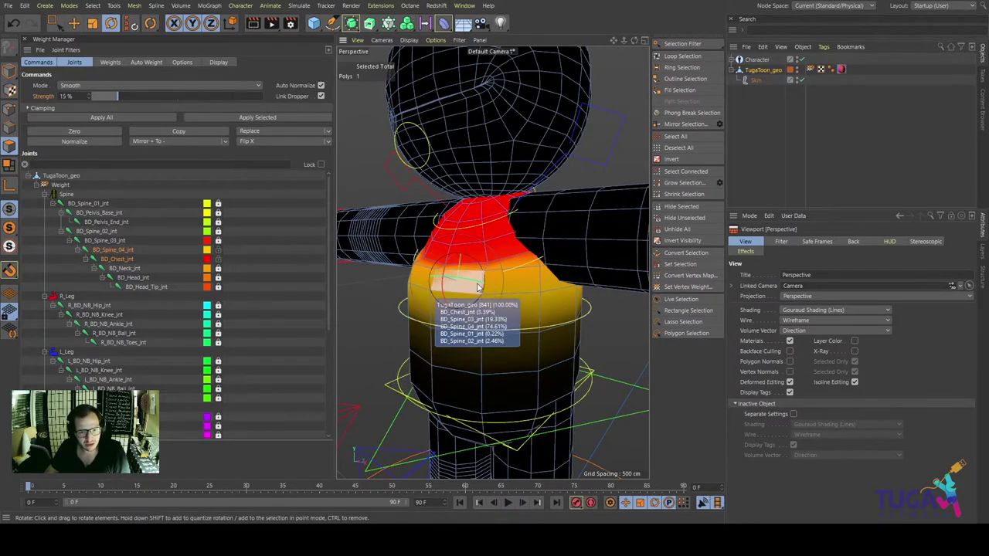
{"action": "mouse_move", "coordinate": [477, 287]}
{"action": "left_mouse_down", "text": "alt"}
{"action": "mouse_move", "coordinate": [502, 283]}
{"action": "mouse_move", "coordinate": [560, 186]}
{"action": "left_mouse_up", "text": "alt"}
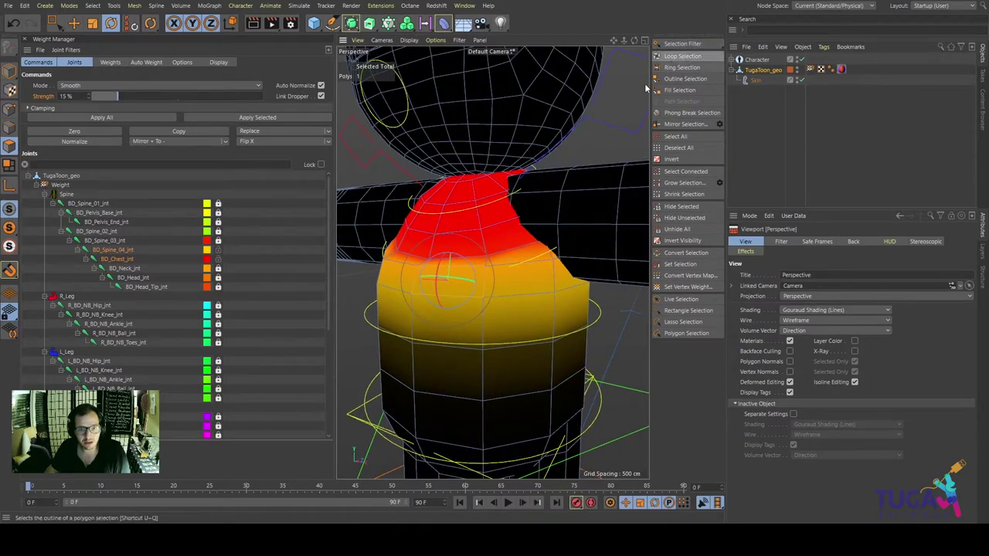
{"action": "left_click_drag", "start_coordinate": [449, 304], "coordinate": [495, 278], "text": "alt"}
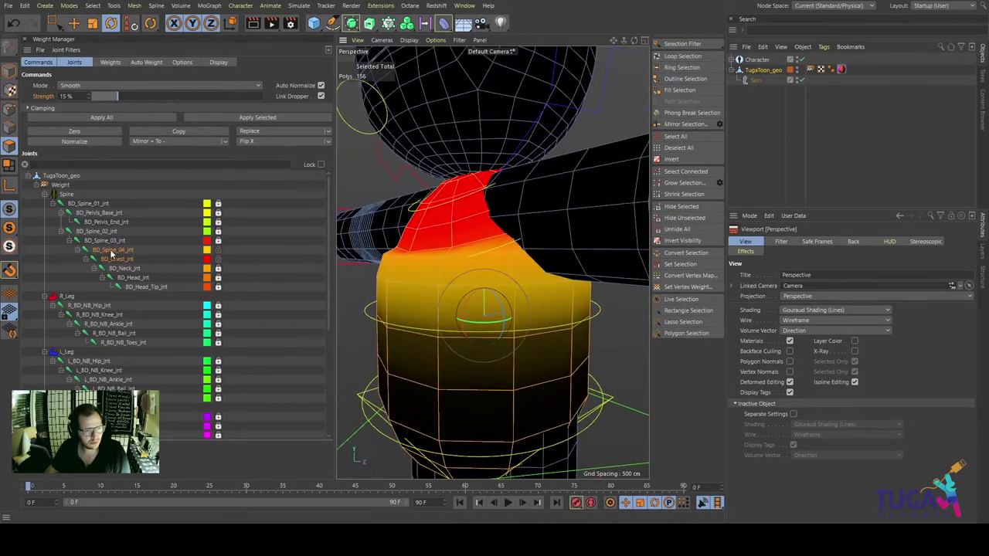
Apply Smooth seven times to blend the chest weights further down the torso
{"action": "left_click", "coordinate": [221, 118]}
{"action": "left_click", "coordinate": [221, 117]}
{"action": "left_click", "coordinate": [221, 117]}
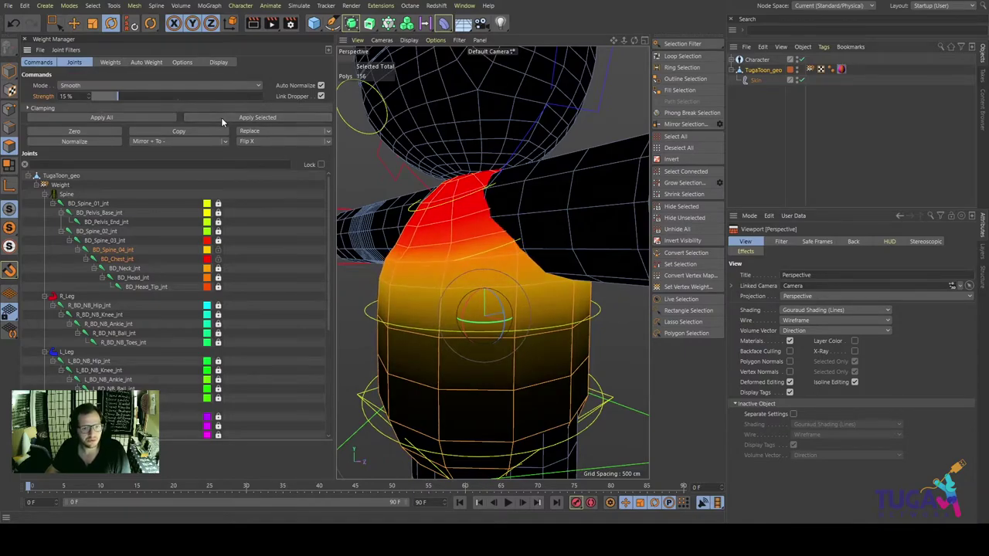
{"action": "left_click", "coordinate": [221, 118]}
{"action": "left_click", "coordinate": [221, 118]}
{"action": "left_click", "coordinate": [222, 116]}
{"action": "left_click", "coordinate": [221, 116]}
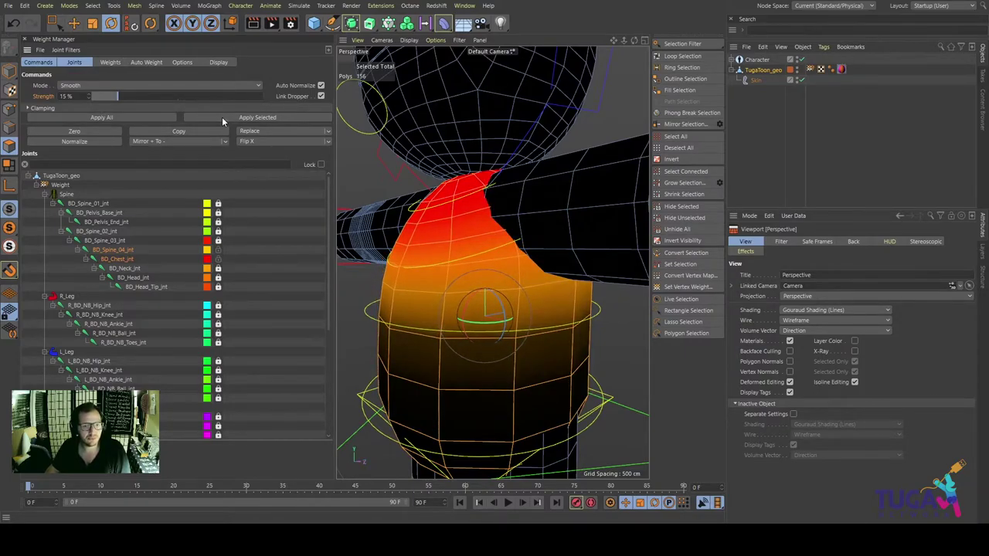
{"action": "mouse_move", "coordinate": [518, 268]}
{"action": "left_mouse_down", "text": "alt"}
{"action": "mouse_move", "coordinate": [385, 248]}
{"action": "mouse_move", "coordinate": [530, 253]}
{"action": "mouse_move", "coordinate": [502, 247]}
{"action": "left_mouse_up", "text": "alt"}
{"action": "left_click", "coordinate": [75, 23]}
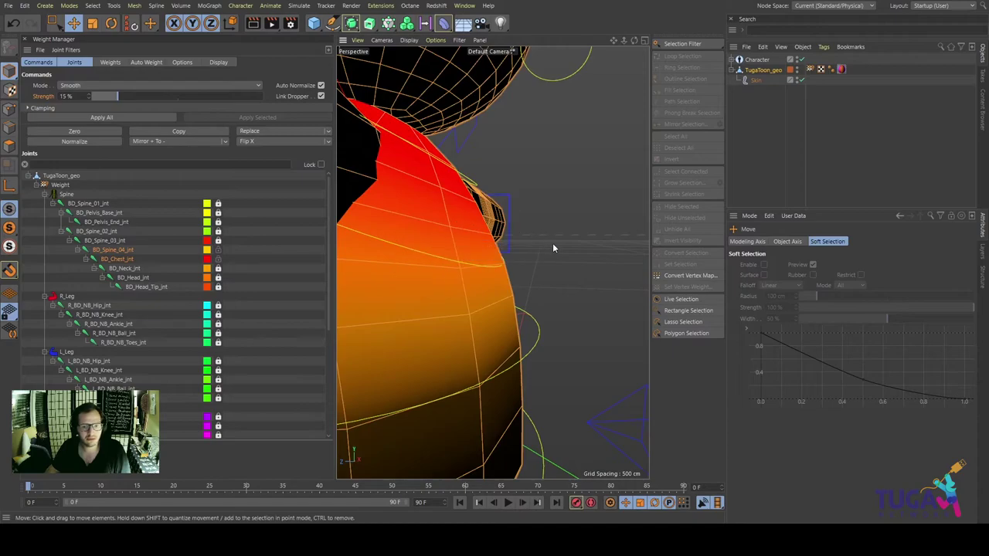
Rotate FK_Spine_03_con to test the torso bend, then undo it
{"action": "left_click", "coordinate": [498, 272]}
{"action": "left_click_drag", "start_coordinate": [497, 270], "coordinate": [512, 265], "text": "alt"}
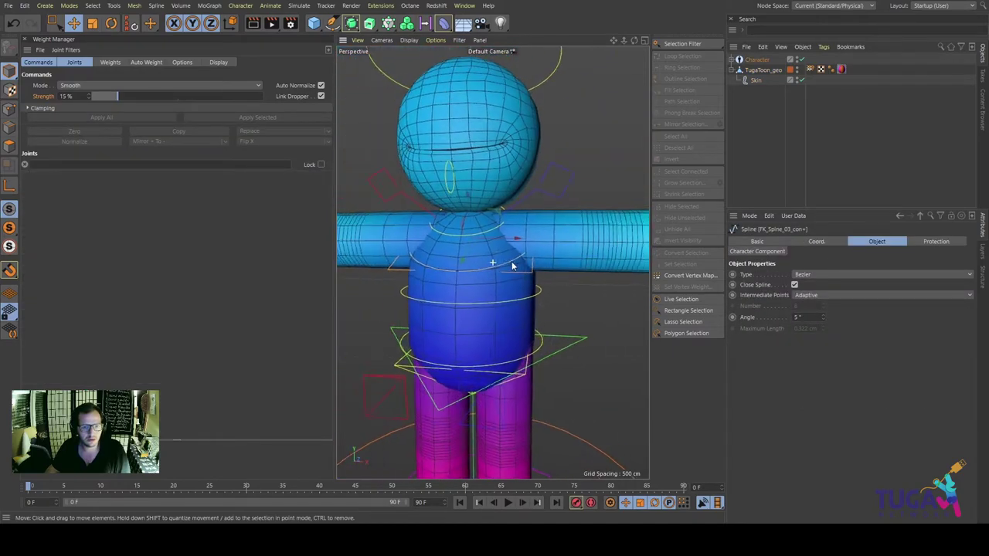
{"action": "key", "text": "r"}
{"action": "mouse_move", "coordinate": [477, 237]}
{"action": "left_mouse_down"}
{"action": "mouse_move", "coordinate": [448, 240]}
{"action": "mouse_move", "coordinate": [458, 205]}
{"action": "mouse_move", "coordinate": [456, 228]}
{"action": "left_mouse_up"}
{"action": "key", "text": "ctrl+z"}
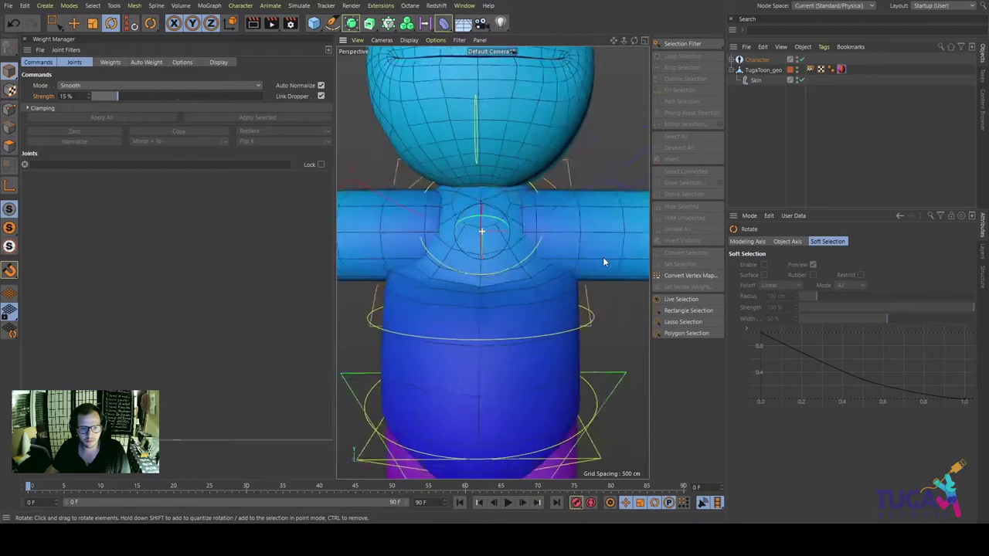
Bend the spine controller again, tilting it about -39 degrees, then reselect TugaToon_geo
{"action": "scroll", "coordinate": [603, 263], "scroll_direction": "down", "scroll_amount": 3}
{"action": "mouse_move", "coordinate": [554, 258]}
{"action": "left_mouse_down"}
{"action": "mouse_move", "coordinate": [595, 259]}
{"action": "mouse_move", "coordinate": [579, 260]}
{"action": "left_mouse_up"}
{"action": "key", "text": "ctrl+z"}
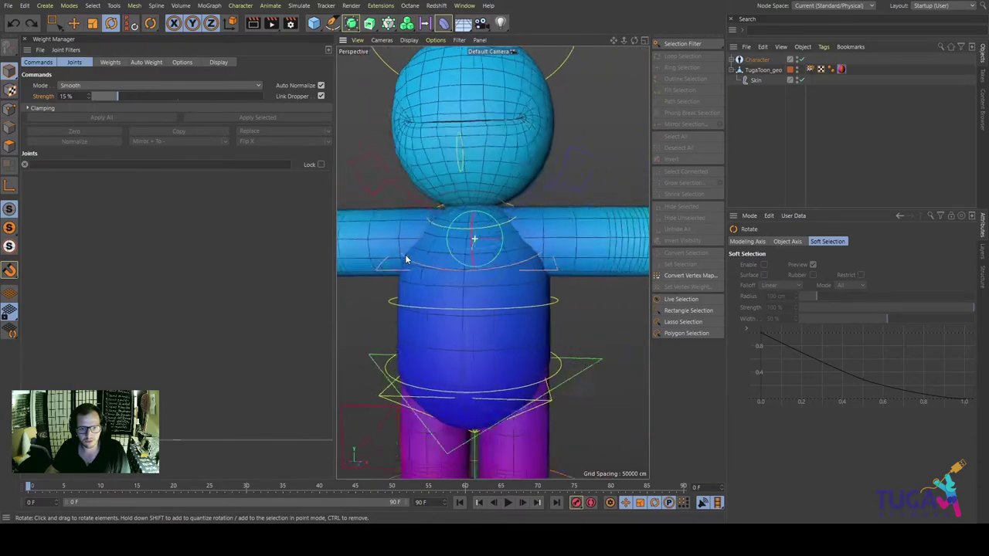
{"action": "scroll", "coordinate": [406, 260], "scroll_direction": "up", "scroll_amount": 3}
{"action": "left_click_drag", "start_coordinate": [472, 229], "coordinate": [467, 212]}
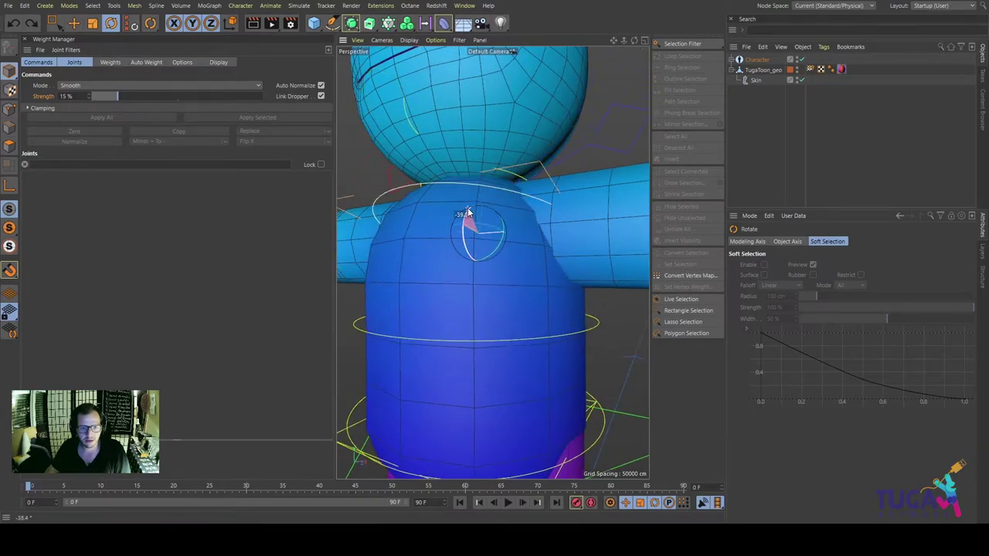
{"action": "mouse_move", "coordinate": [560, 232]}
{"action": "left_mouse_down", "text": "alt"}
{"action": "mouse_move", "coordinate": [511, 226]}
{"action": "mouse_move", "coordinate": [501, 241]}
{"action": "mouse_move", "coordinate": [490, 223]}
{"action": "mouse_move", "coordinate": [501, 198]}
{"action": "mouse_move", "coordinate": [501, 218]}
{"action": "mouse_move", "coordinate": [488, 221]}
{"action": "mouse_move", "coordinate": [503, 201]}
{"action": "mouse_move", "coordinate": [538, 245]}
{"action": "mouse_move", "coordinate": [448, 230]}
{"action": "mouse_move", "coordinate": [471, 231]}
{"action": "mouse_move", "coordinate": [446, 285]}
{"action": "mouse_move", "coordinate": [464, 221]}
{"action": "mouse_move", "coordinate": [482, 223]}
{"action": "mouse_move", "coordinate": [467, 253]}
{"action": "mouse_move", "coordinate": [470, 232]}
{"action": "mouse_move", "coordinate": [494, 248]}
{"action": "left_mouse_up", "text": "alt"}
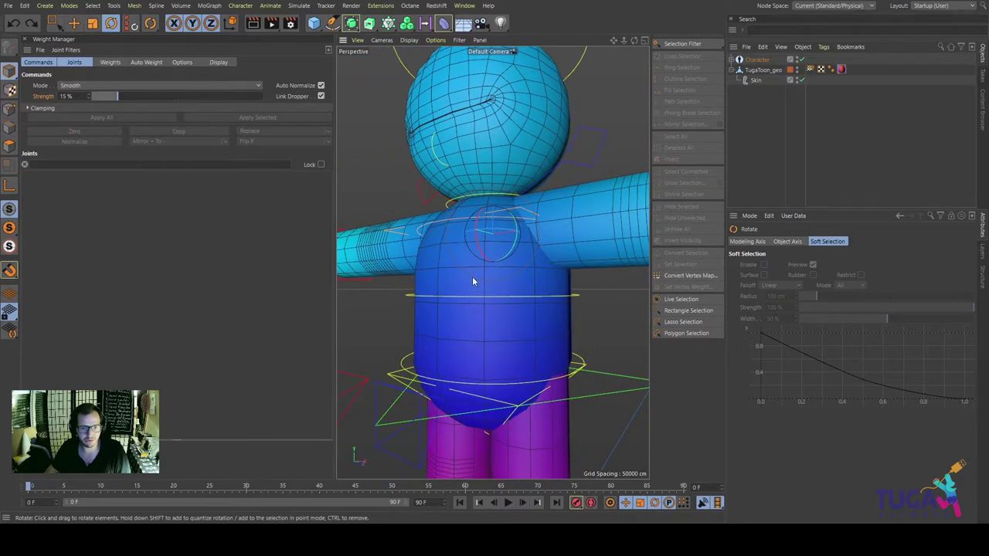
{"action": "left_click", "coordinate": [474, 271]}
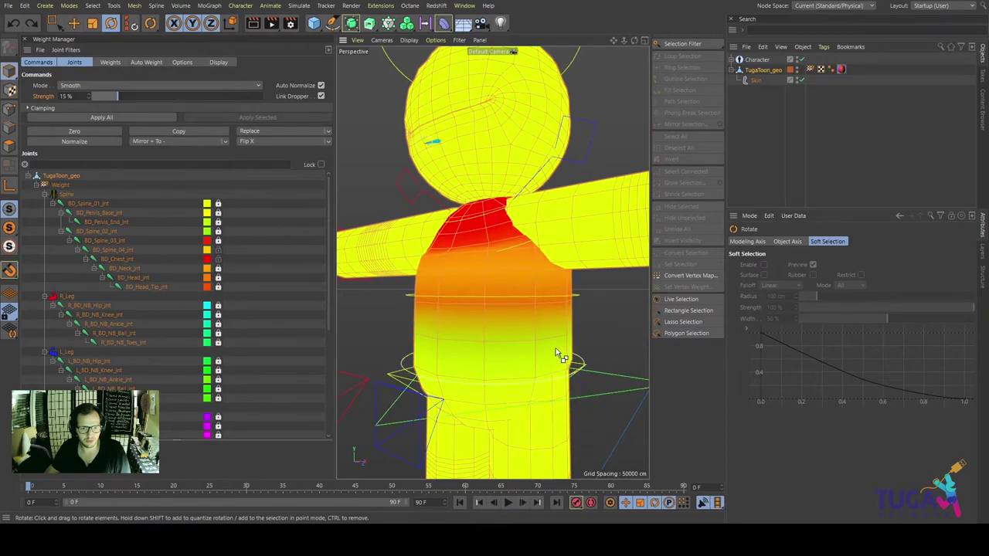
In Points mode, loop-select the 12 points around the upper torso
{"action": "mouse_move", "coordinate": [555, 348]}
{"action": "left_mouse_down", "text": "alt"}
{"action": "mouse_move", "coordinate": [433, 274]}
{"action": "mouse_move", "coordinate": [474, 274]}
{"action": "mouse_move", "coordinate": [466, 271]}
{"action": "mouse_move", "coordinate": [485, 287]}
{"action": "mouse_move", "coordinate": [473, 283]}
{"action": "left_mouse_up", "text": "alt"}
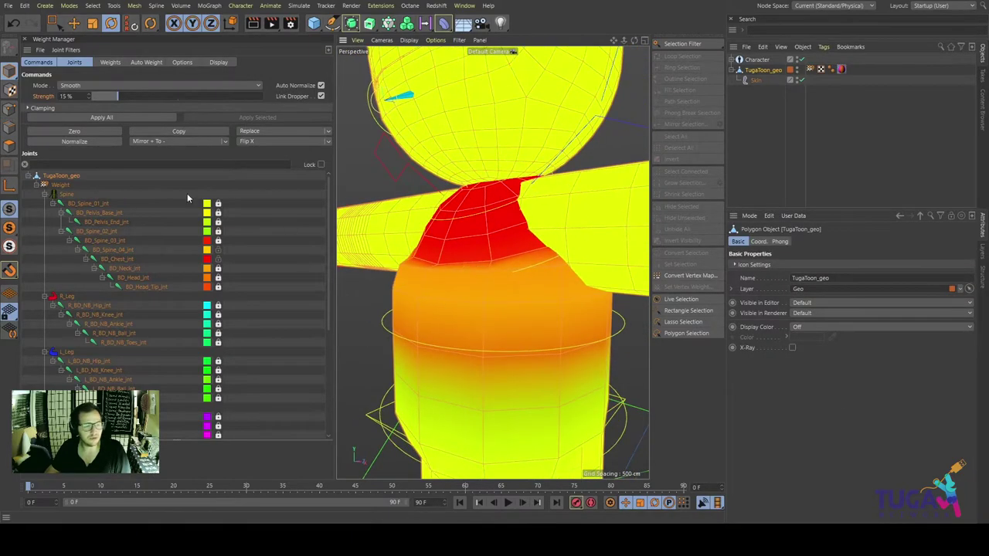
{"action": "left_click", "coordinate": [10, 111]}
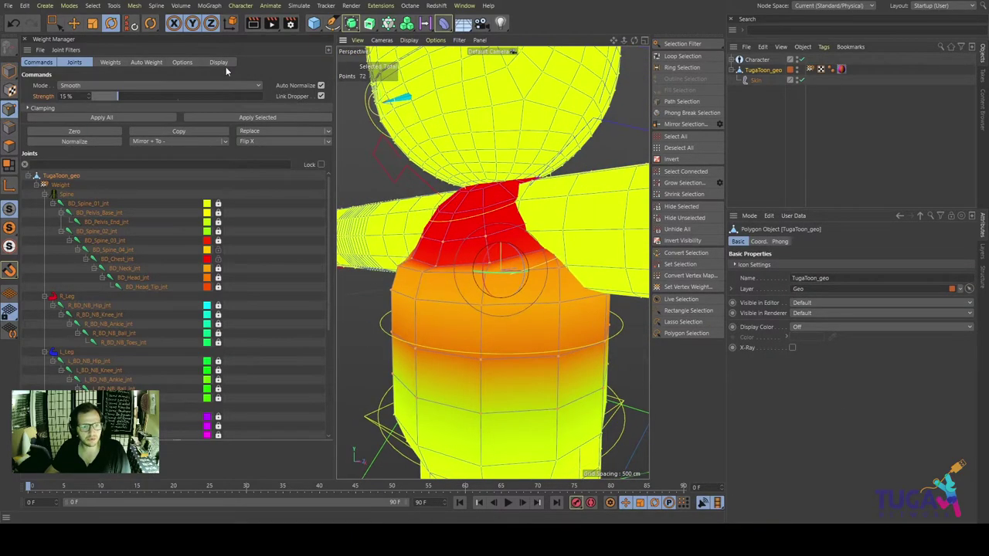
{"action": "left_click", "coordinate": [678, 58]}
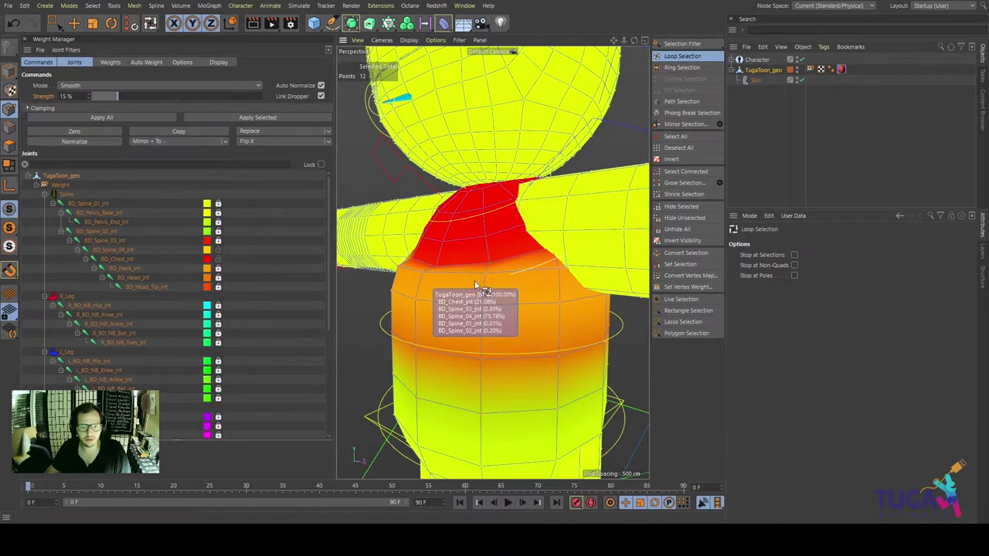
{"action": "mouse_move", "coordinate": [453, 283]}
{"action": "left_mouse_down", "text": "alt"}
{"action": "mouse_move", "coordinate": [490, 311]}
{"action": "mouse_move", "coordinate": [360, 287]}
{"action": "mouse_move", "coordinate": [521, 289]}
{"action": "mouse_move", "coordinate": [503, 287]}
{"action": "left_mouse_up", "text": "alt"}
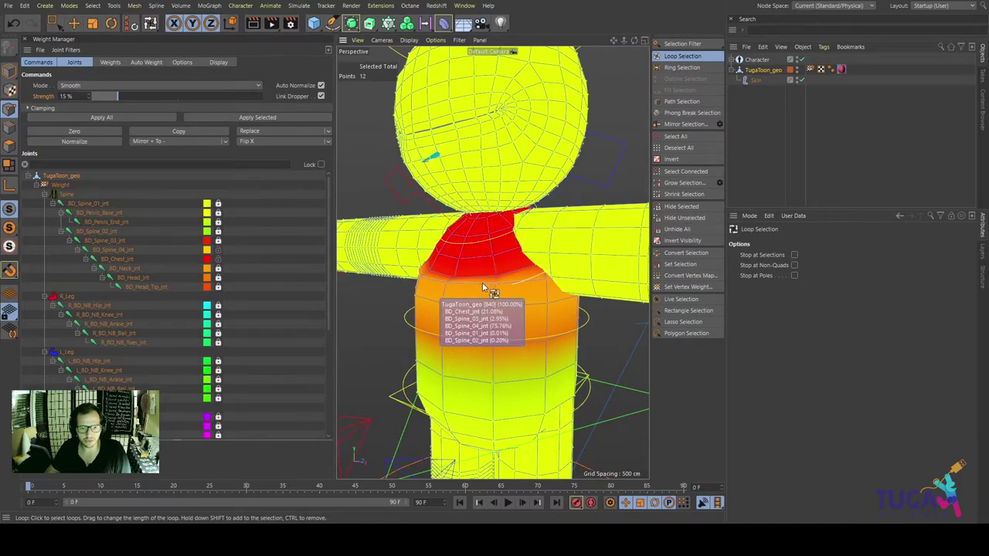
Check the loop from several angles and pick BD_Chest_jnt in the Weight Manager
{"action": "mouse_move", "coordinate": [441, 289]}
{"action": "left_mouse_down", "text": "alt"}
{"action": "mouse_move", "coordinate": [530, 274]}
{"action": "mouse_move", "coordinate": [486, 267]}
{"action": "mouse_move", "coordinate": [511, 265]}
{"action": "left_mouse_up", "text": "alt"}
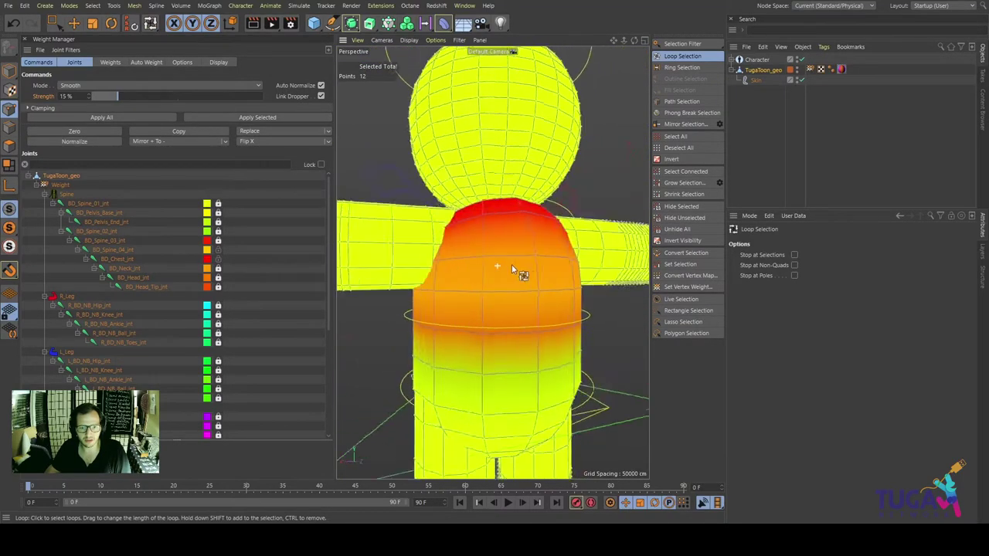
{"action": "mouse_move", "coordinate": [511, 264]}
{"action": "right_mouse_down", "text": "alt"}
{"action": "mouse_move", "coordinate": [609, 265]}
{"action": "mouse_move", "coordinate": [435, 281]}
{"action": "mouse_move", "coordinate": [499, 280]}
{"action": "right_mouse_up", "text": "alt"}
{"action": "mouse_move", "coordinate": [498, 280]}
{"action": "left_mouse_down", "text": "alt"}
{"action": "mouse_move", "coordinate": [509, 302]}
{"action": "mouse_move", "coordinate": [432, 287]}
{"action": "mouse_move", "coordinate": [460, 295]}
{"action": "mouse_move", "coordinate": [414, 297]}
{"action": "mouse_move", "coordinate": [402, 309]}
{"action": "left_mouse_up", "text": "alt"}
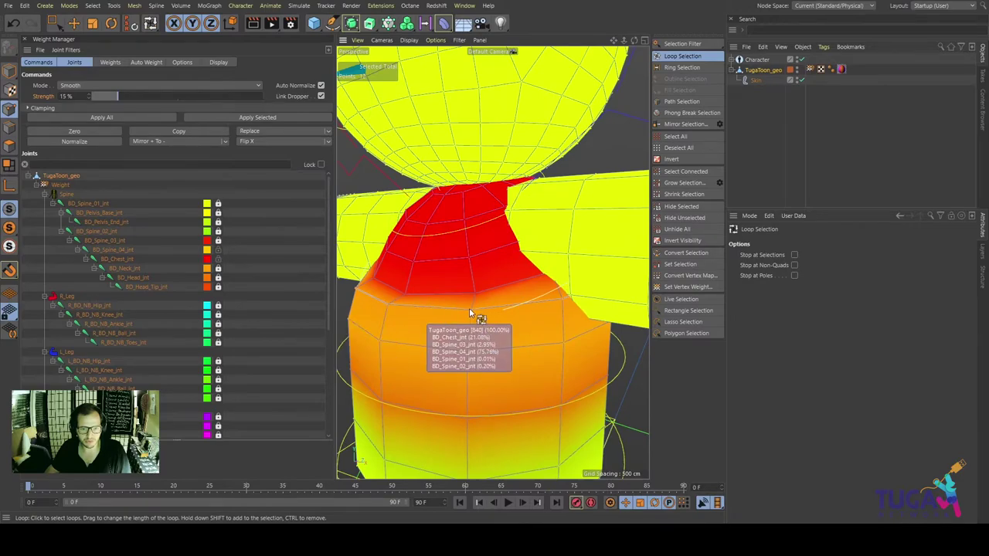
{"action": "mouse_move", "coordinate": [474, 315]}
{"action": "left_mouse_down", "text": "alt"}
{"action": "mouse_move", "coordinate": [505, 317]}
{"action": "mouse_move", "coordinate": [421, 310]}
{"action": "left_mouse_up", "text": "alt"}
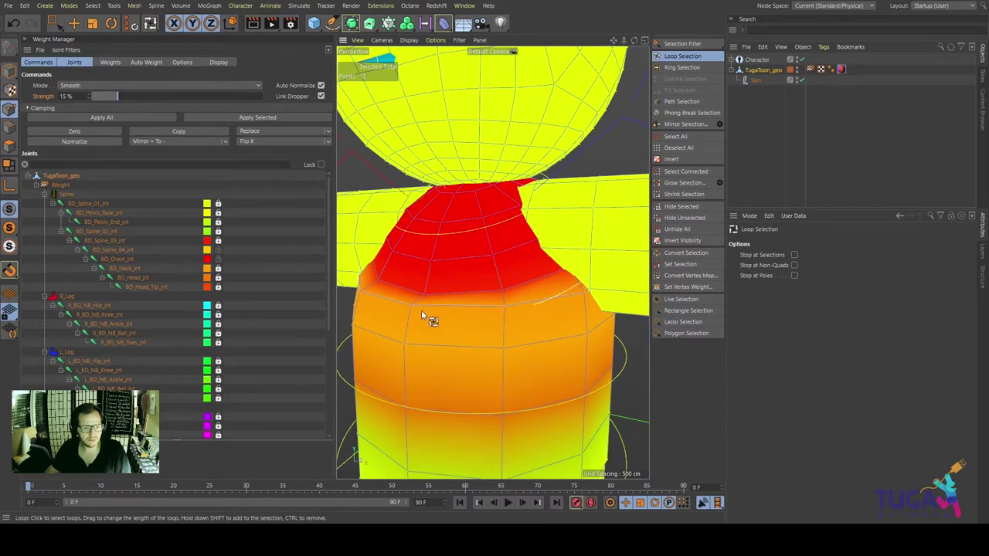
{"action": "left_click", "coordinate": [118, 252]}
Display only BD_Chest_jnt's weights and set the Add-mode Strength to 1%
{"action": "left_click", "coordinate": [116, 261]}
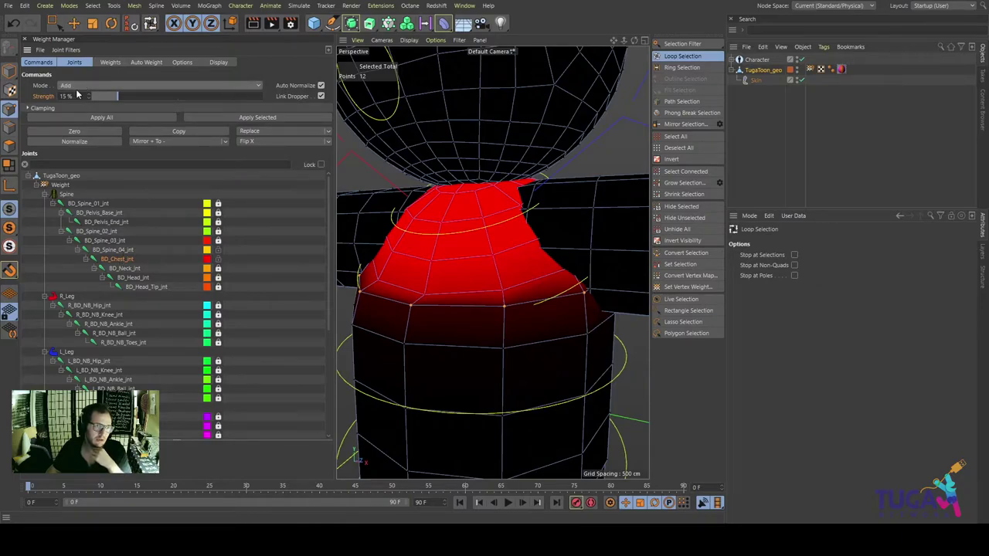
{"action": "left_click_drag", "start_coordinate": [81, 95], "coordinate": [53, 95]}
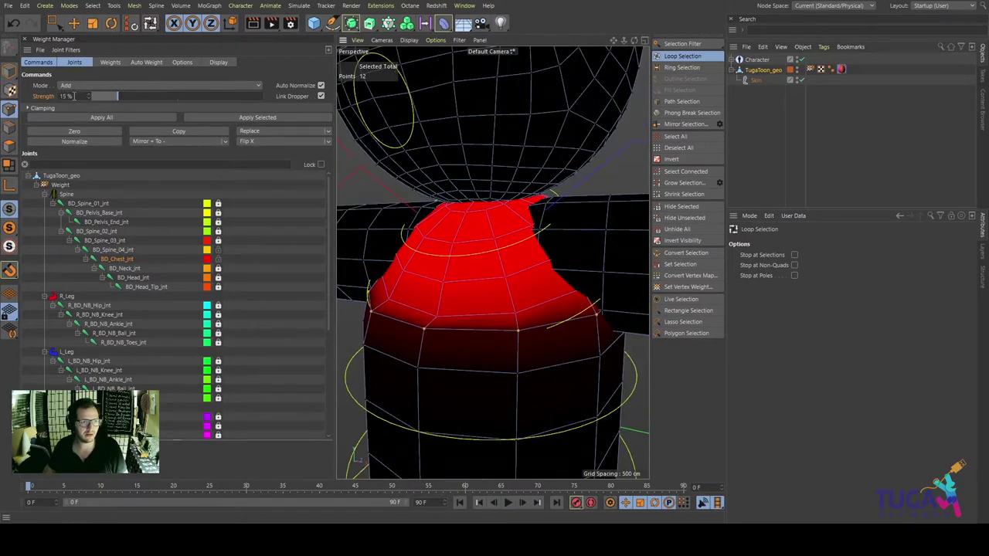
{"action": "left_click", "coordinate": [75, 96]}
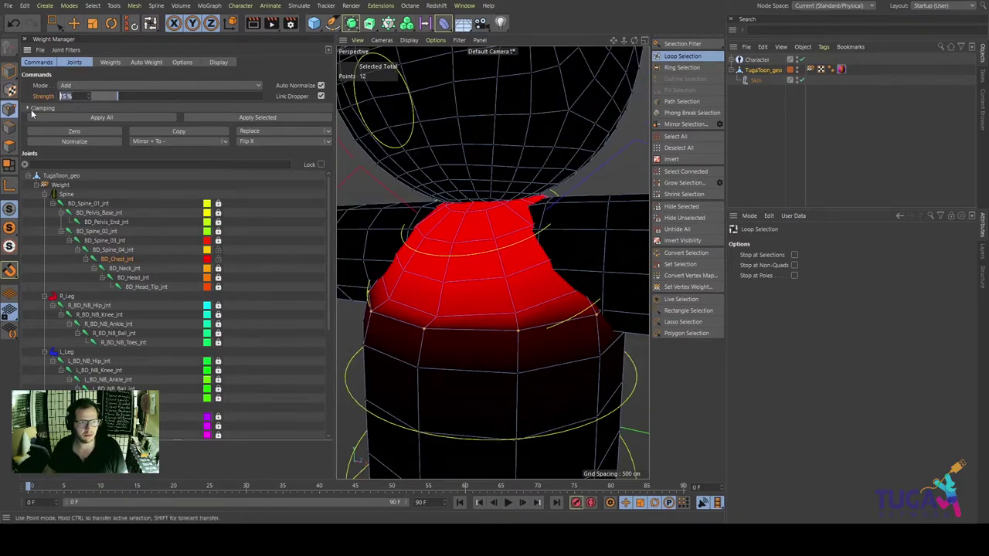
{"action": "type", "text": "1"}
{"action": "key", "text": "Return"}
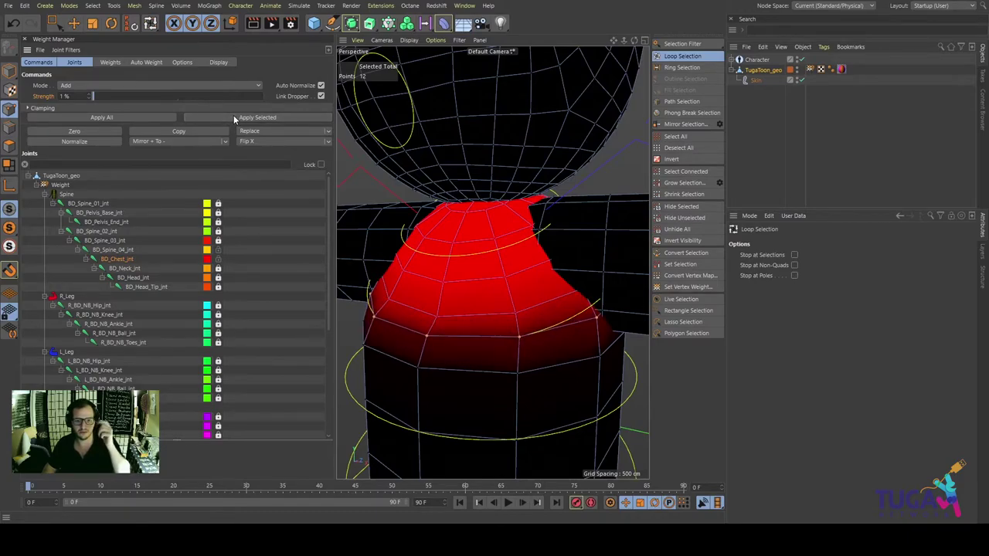
Add 1% BD_Chest_jnt weight to the point loop four times, checking the result
{"action": "left_click", "coordinate": [233, 118]}
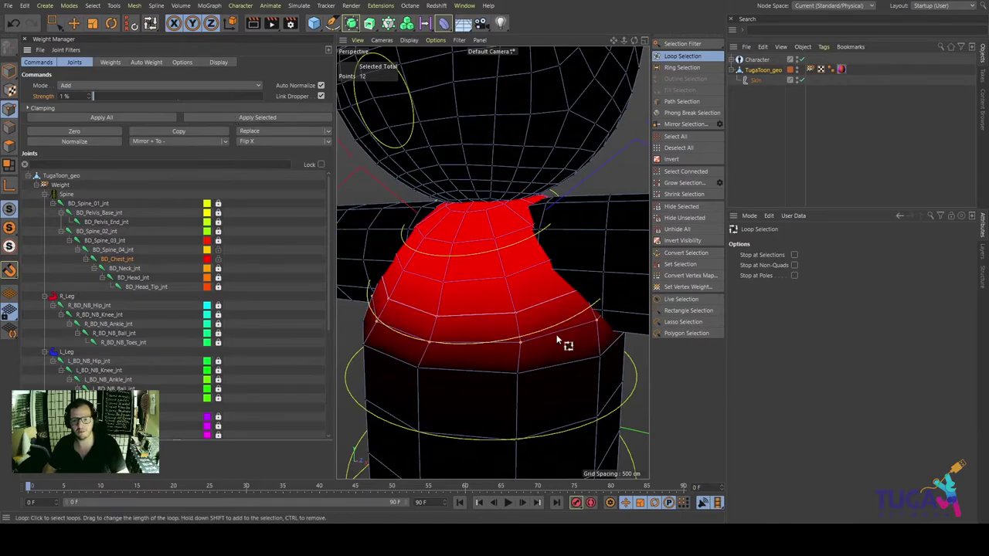
{"action": "left_click_drag", "start_coordinate": [570, 331], "coordinate": [495, 322], "text": "alt"}
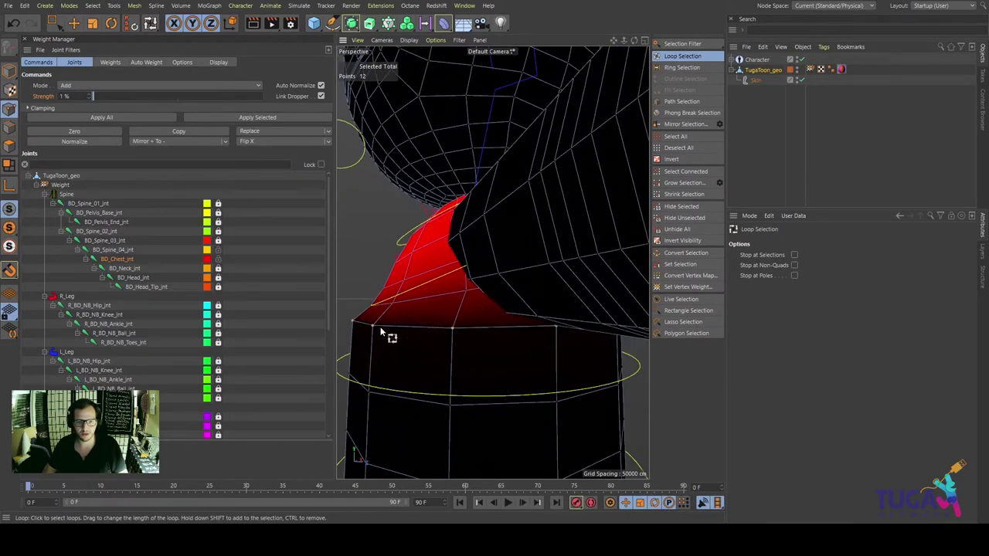
{"action": "mouse_move", "coordinate": [391, 336]}
{"action": "left_mouse_down", "text": "alt"}
{"action": "mouse_move", "coordinate": [437, 342]}
{"action": "mouse_move", "coordinate": [418, 332]}
{"action": "mouse_move", "coordinate": [476, 328]}
{"action": "mouse_move", "coordinate": [430, 222]}
{"action": "left_mouse_up", "text": "alt"}
{"action": "left_click", "coordinate": [246, 118]}
{"action": "left_click", "coordinate": [246, 119]}
{"action": "left_click", "coordinate": [246, 118]}
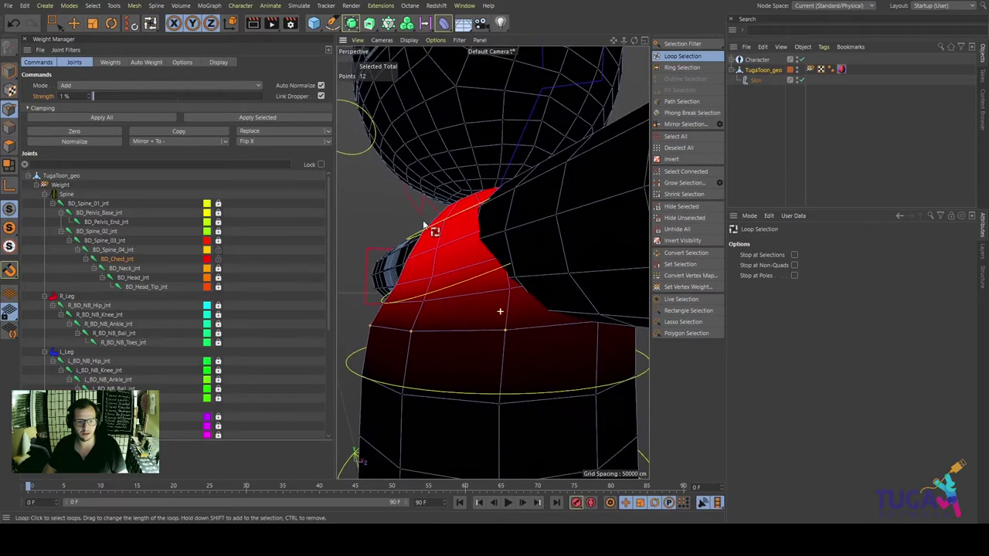
{"action": "mouse_move", "coordinate": [512, 349]}
{"action": "left_mouse_down", "text": "alt"}
{"action": "mouse_move", "coordinate": [482, 325]}
{"action": "mouse_move", "coordinate": [468, 289]}
{"action": "mouse_move", "coordinate": [477, 282]}
{"action": "mouse_move", "coordinate": [490, 315]}
{"action": "mouse_move", "coordinate": [491, 290]}
{"action": "mouse_move", "coordinate": [342, 280]}
{"action": "mouse_move", "coordinate": [614, 283]}
{"action": "mouse_move", "coordinate": [449, 283]}
{"action": "left_mouse_up", "text": "alt"}
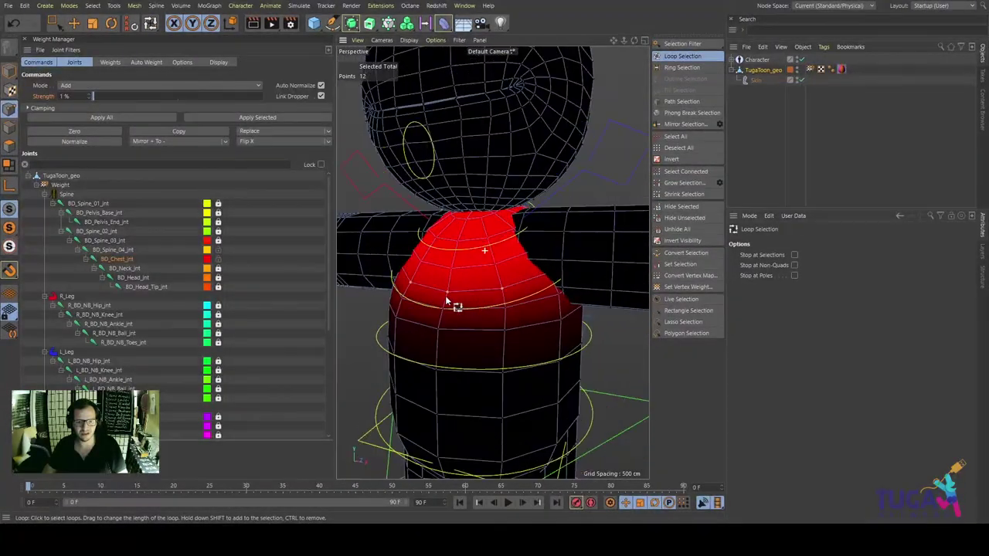
{"action": "scroll", "coordinate": [453, 301], "scroll_direction": "up", "scroll_amount": 3}
{"action": "scroll", "coordinate": [459, 293], "scroll_direction": "down", "scroll_amount": 2}
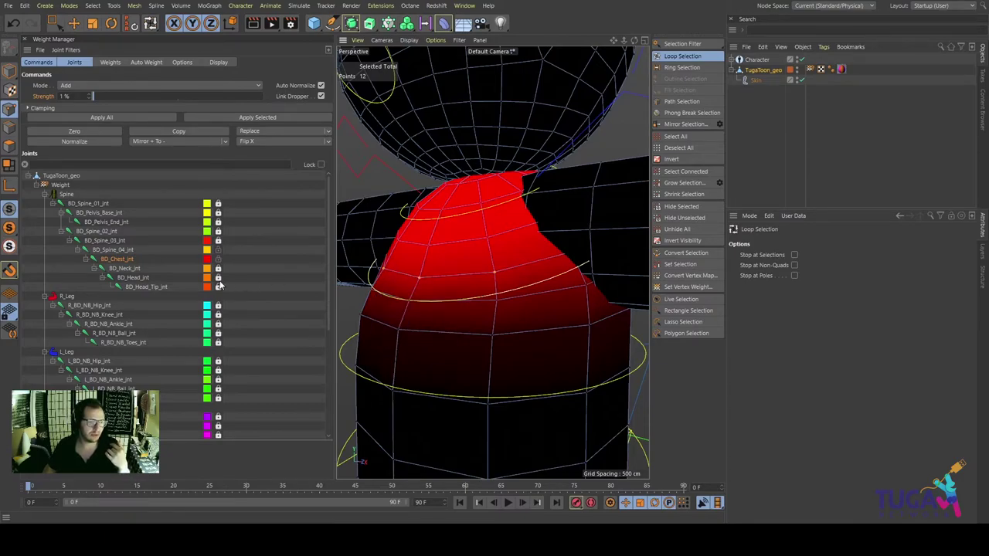
Add BD_Spine_04_jnt weight to the selected loop and review the torso
{"action": "left_click", "coordinate": [131, 250]}
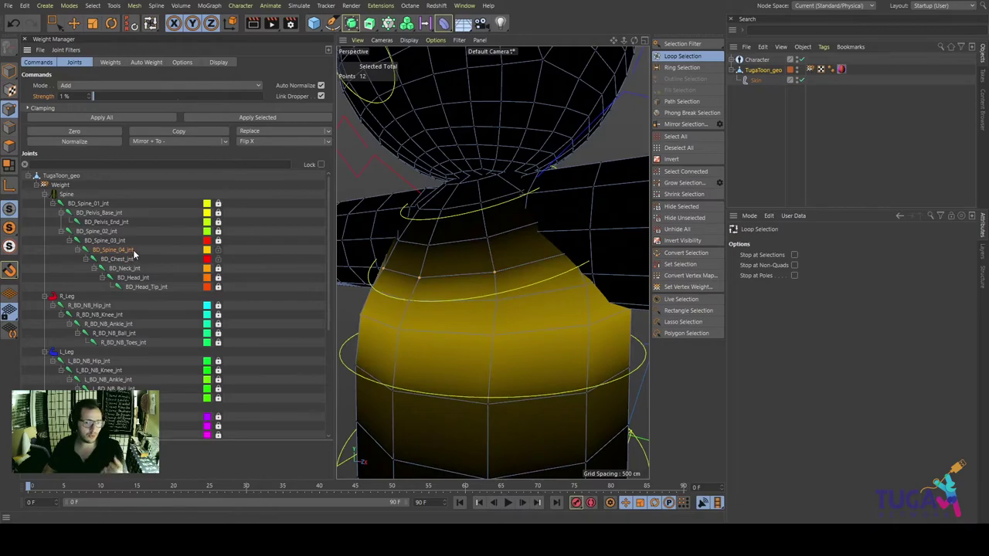
{"action": "left_click", "coordinate": [261, 118]}
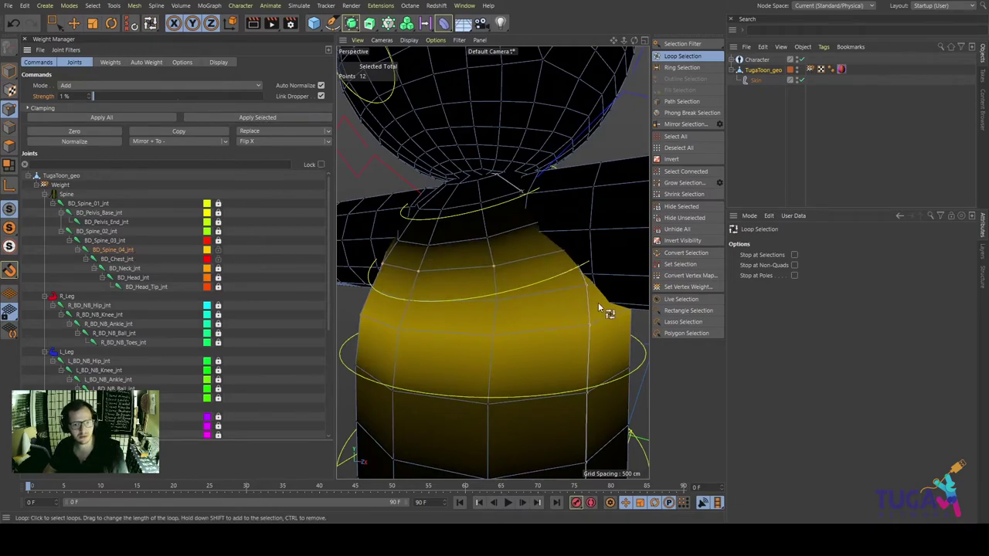
{"action": "mouse_move", "coordinate": [598, 303]}
{"action": "left_mouse_down", "text": "alt"}
{"action": "mouse_move", "coordinate": [453, 286]}
{"action": "mouse_move", "coordinate": [425, 235]}
{"action": "left_mouse_up", "text": "alt"}
{"action": "scroll", "coordinate": [453, 287], "scroll_direction": "down", "scroll_amount": 3}
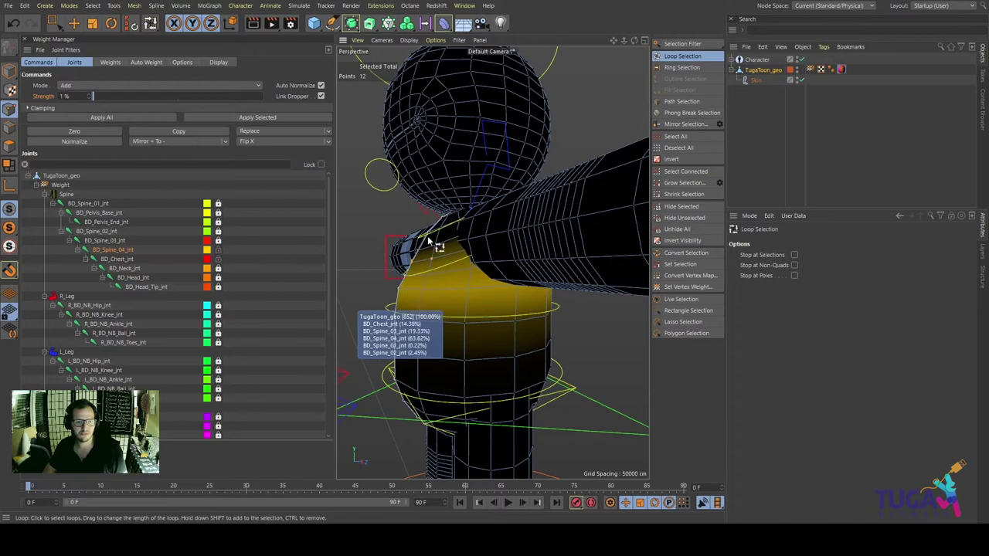
{"action": "mouse_move", "coordinate": [402, 306]}
{"action": "left_mouse_down", "text": "alt"}
{"action": "mouse_move", "coordinate": [441, 221]}
{"action": "mouse_move", "coordinate": [489, 286]}
{"action": "mouse_move", "coordinate": [441, 231]}
{"action": "mouse_move", "coordinate": [616, 288]}
{"action": "mouse_move", "coordinate": [598, 284]}
{"action": "left_mouse_up", "text": "alt"}
{"action": "scroll", "coordinate": [597, 284], "scroll_direction": "up", "scroll_amount": 3}
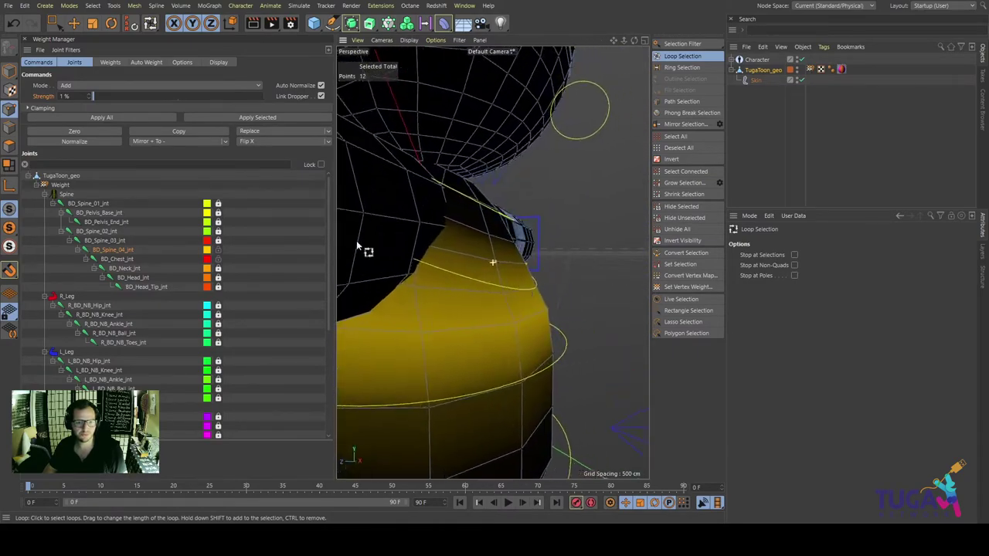
In Model mode with Move, select TugaToon_geo, then the FK_Spine_03_con controller spline
{"action": "key", "text": "e"}
{"action": "left_click", "coordinate": [11, 72]}
{"action": "left_click", "coordinate": [494, 263]}
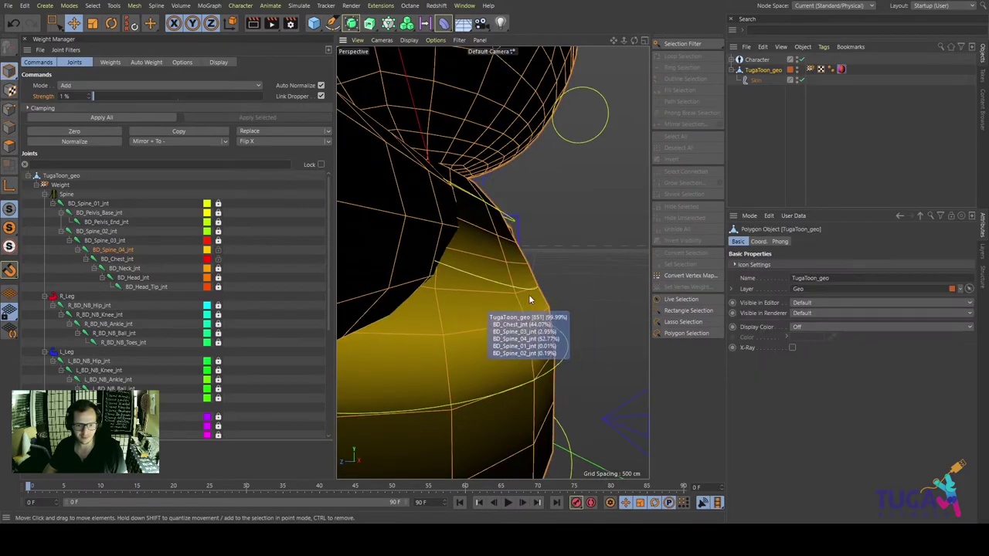
{"action": "mouse_move", "coordinate": [591, 292]}
{"action": "left_mouse_down", "text": "alt"}
{"action": "mouse_move", "coordinate": [429, 282]}
{"action": "mouse_move", "coordinate": [544, 206]}
{"action": "left_mouse_up", "text": "alt"}
{"action": "scroll", "coordinate": [430, 282], "scroll_direction": "down", "scroll_amount": 3}
{"action": "left_click", "coordinate": [544, 206]}
Select the FK_Spine_02_con ring controller with the Rotate tool to test it
{"action": "scroll", "coordinate": [461, 244], "scroll_direction": "up", "scroll_amount": 3}
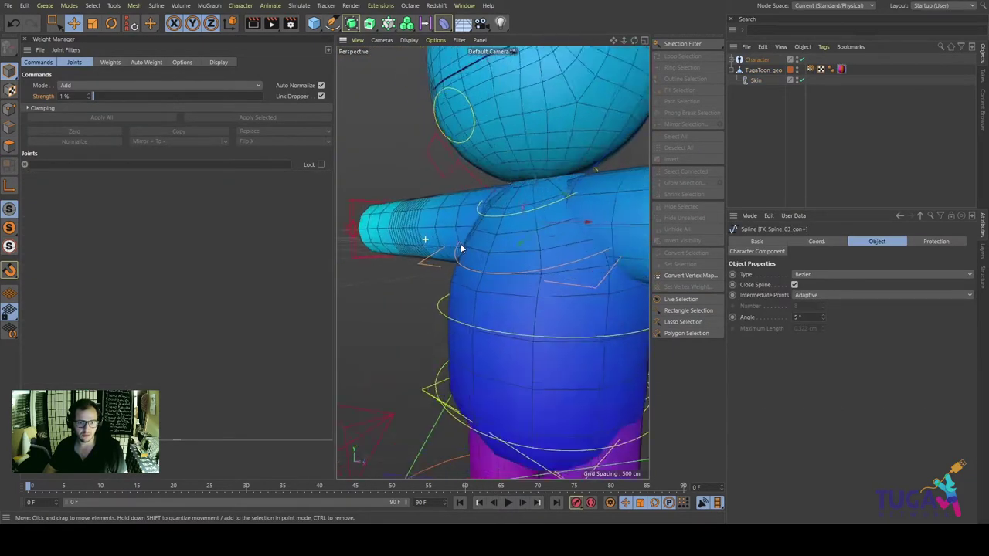
{"action": "mouse_move", "coordinate": [460, 243]}
{"action": "left_mouse_down", "text": "alt"}
{"action": "mouse_move", "coordinate": [538, 221]}
{"action": "mouse_move", "coordinate": [469, 245]}
{"action": "mouse_move", "coordinate": [507, 227]}
{"action": "mouse_move", "coordinate": [482, 227]}
{"action": "mouse_move", "coordinate": [511, 253]}
{"action": "mouse_move", "coordinate": [528, 306]}
{"action": "mouse_move", "coordinate": [526, 288]}
{"action": "mouse_move", "coordinate": [494, 267]}
{"action": "mouse_move", "coordinate": [525, 275]}
{"action": "mouse_move", "coordinate": [481, 270]}
{"action": "mouse_move", "coordinate": [384, 283]}
{"action": "mouse_move", "coordinate": [530, 294]}
{"action": "mouse_move", "coordinate": [496, 263]}
{"action": "mouse_move", "coordinate": [579, 321]}
{"action": "mouse_move", "coordinate": [574, 283]}
{"action": "mouse_move", "coordinate": [391, 309]}
{"action": "mouse_move", "coordinate": [492, 280]}
{"action": "mouse_move", "coordinate": [494, 302]}
{"action": "mouse_move", "coordinate": [476, 289]}
{"action": "mouse_move", "coordinate": [452, 325]}
{"action": "mouse_move", "coordinate": [490, 293]}
{"action": "mouse_move", "coordinate": [462, 292]}
{"action": "mouse_move", "coordinate": [620, 289]}
{"action": "mouse_move", "coordinate": [503, 283]}
{"action": "mouse_move", "coordinate": [523, 281]}
{"action": "mouse_move", "coordinate": [479, 263]}
{"action": "left_mouse_up", "text": "alt"}
{"action": "key", "text": "r"}
{"action": "left_click", "coordinate": [564, 280]}
Reselect TugaToon_geo, enter Point mode and enable Loop Selection
{"action": "left_click", "coordinate": [574, 283]}
{"action": "key", "text": "Return"}
{"action": "left_click", "coordinate": [682, 55]}
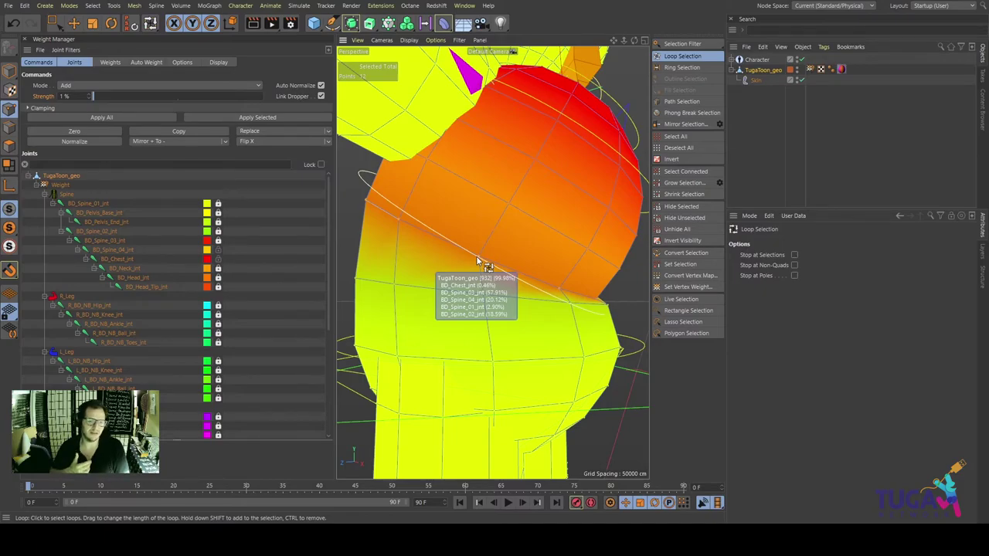
Compare the weights of BD_Spine_02, BD_Spine_03, BD_Spine_04 and BD_Chest_jnt on the torso
{"action": "left_click", "coordinate": [108, 241]}
{"action": "left_click", "coordinate": [100, 231]}
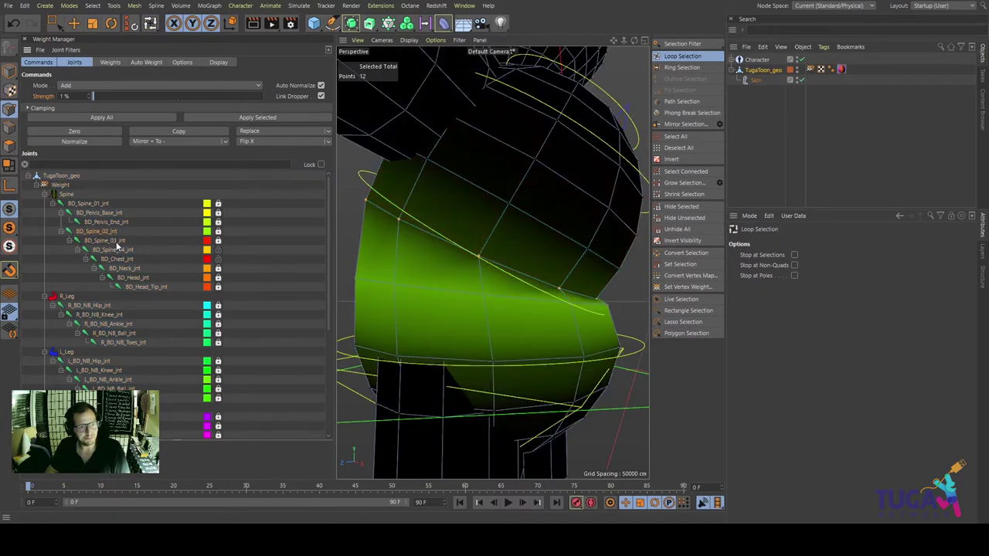
{"action": "left_click", "coordinate": [112, 240]}
{"action": "left_click", "coordinate": [115, 250]}
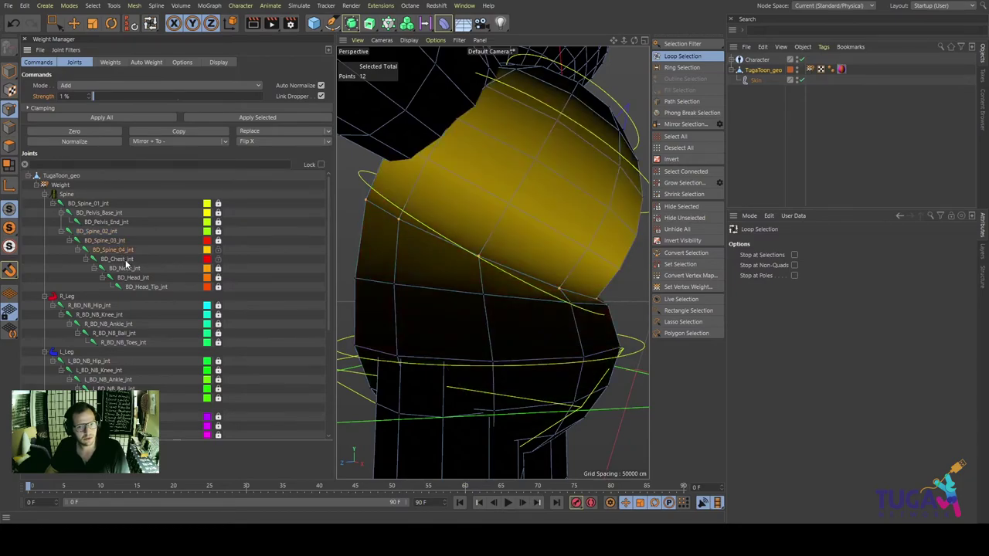
{"action": "left_click", "coordinate": [125, 262]}
{"action": "left_click", "coordinate": [121, 251]}
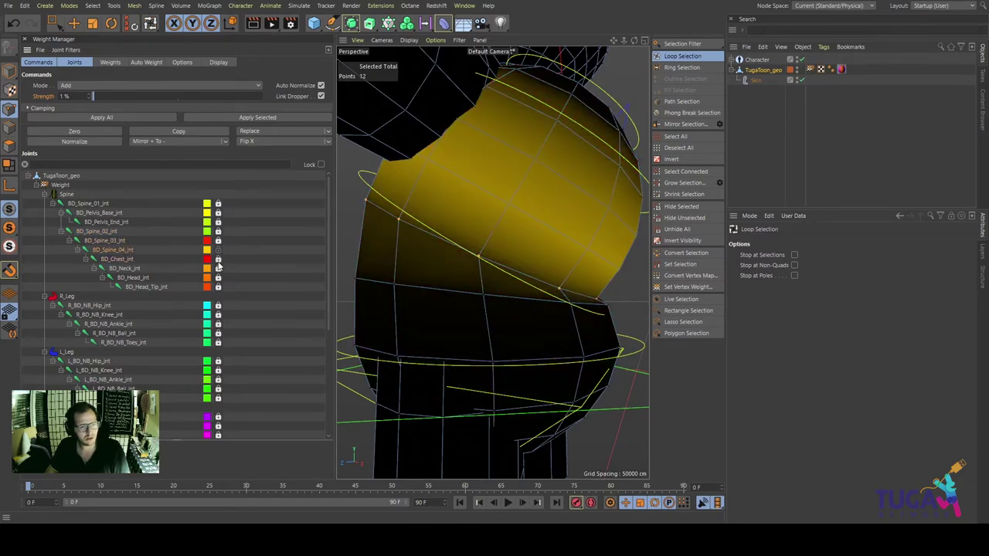
{"action": "left_click", "coordinate": [119, 241]}
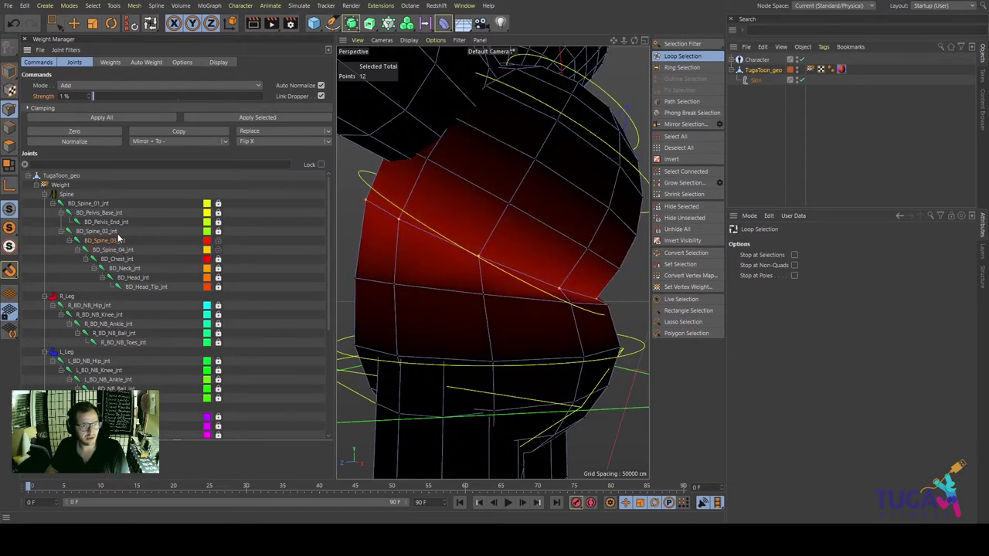
{"action": "left_click", "coordinate": [115, 232]}
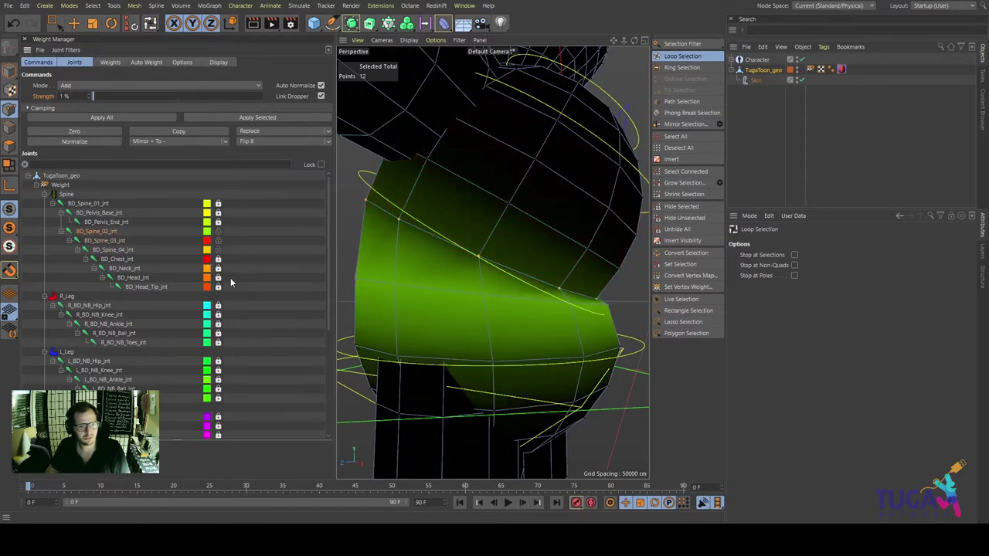
Set Strength to 5% and add BD_Spine_03_jnt weight three times on the loop
{"action": "left_click", "coordinate": [224, 240]}
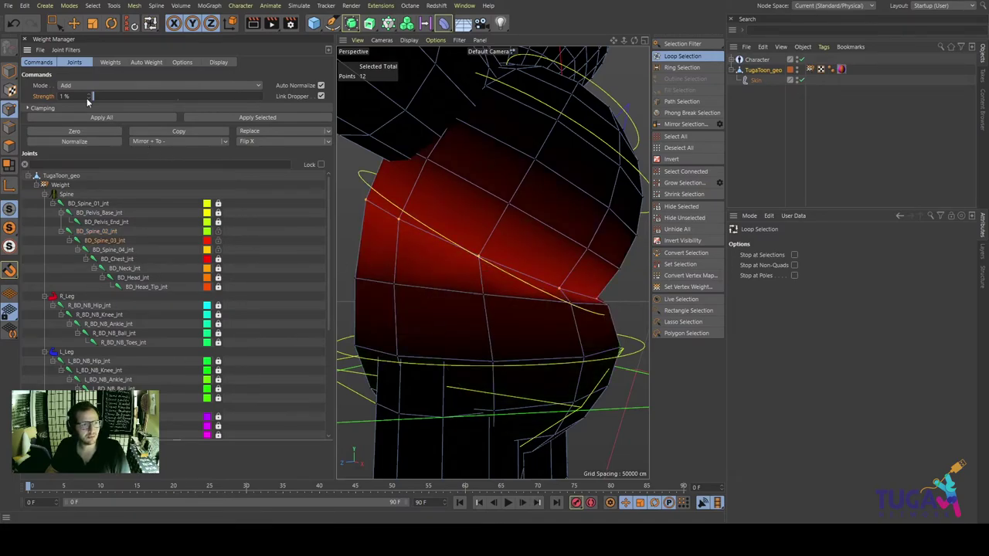
{"action": "left_click_drag", "start_coordinate": [90, 97], "coordinate": [98, 97]}
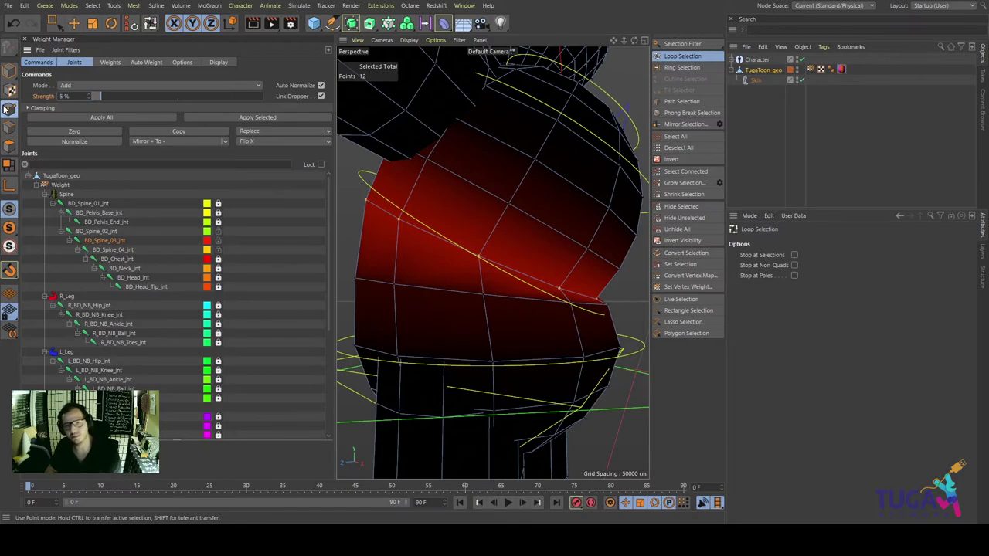
{"action": "left_click", "coordinate": [221, 116]}
{"action": "left_click", "coordinate": [221, 117]}
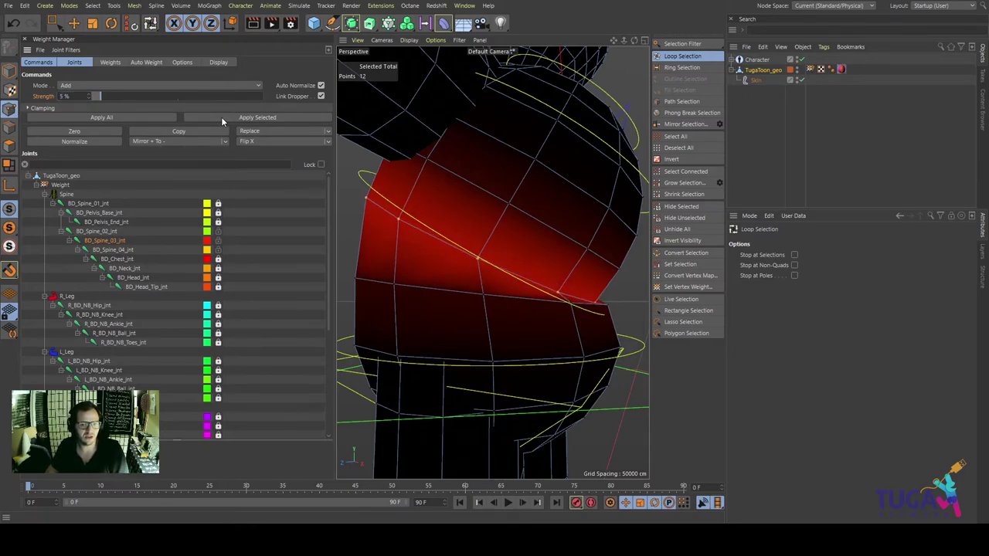
{"action": "left_click", "coordinate": [212, 116]}
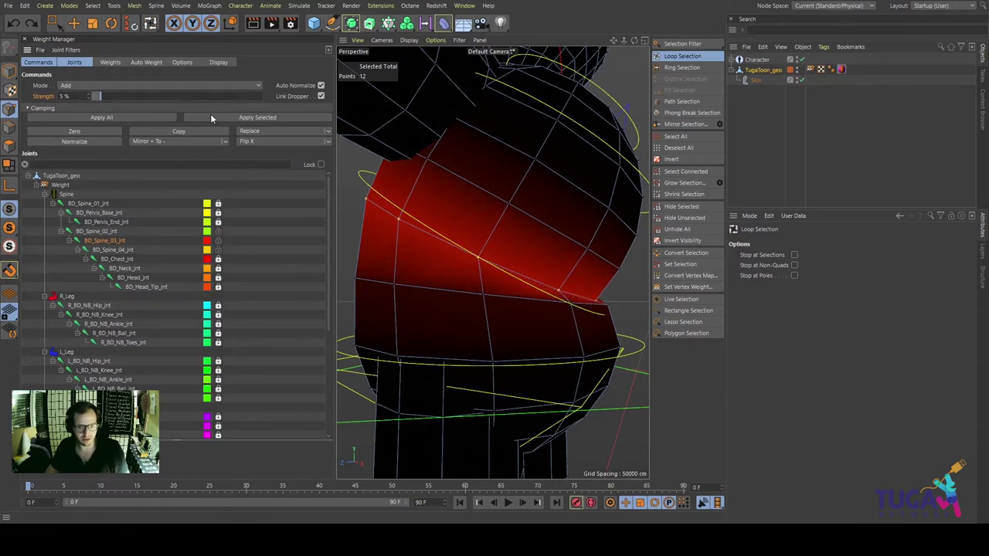
Add BD_Spine_02_jnt weight twice on the loop, then once on another loop
{"action": "left_click", "coordinate": [112, 231]}
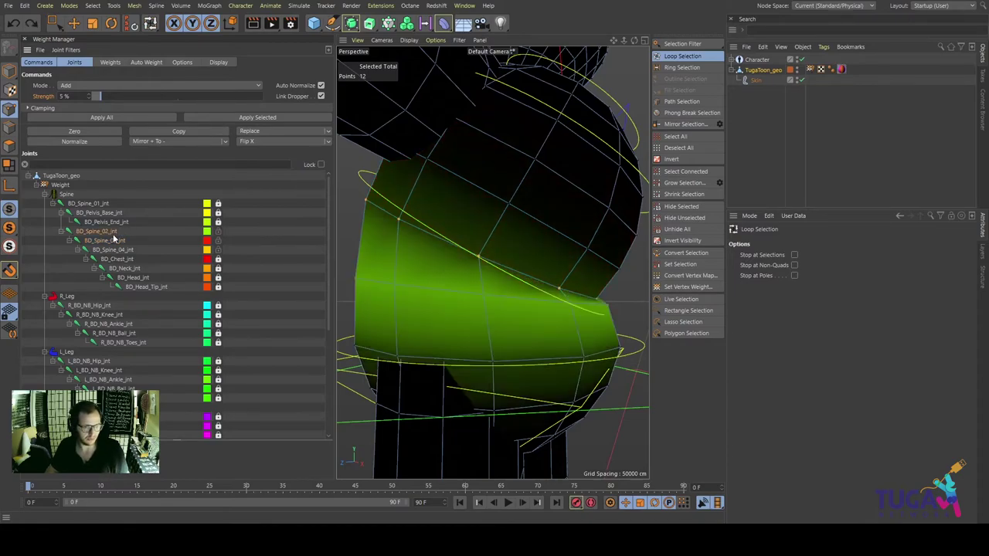
{"action": "left_click", "coordinate": [241, 117]}
{"action": "left_click", "coordinate": [241, 118]}
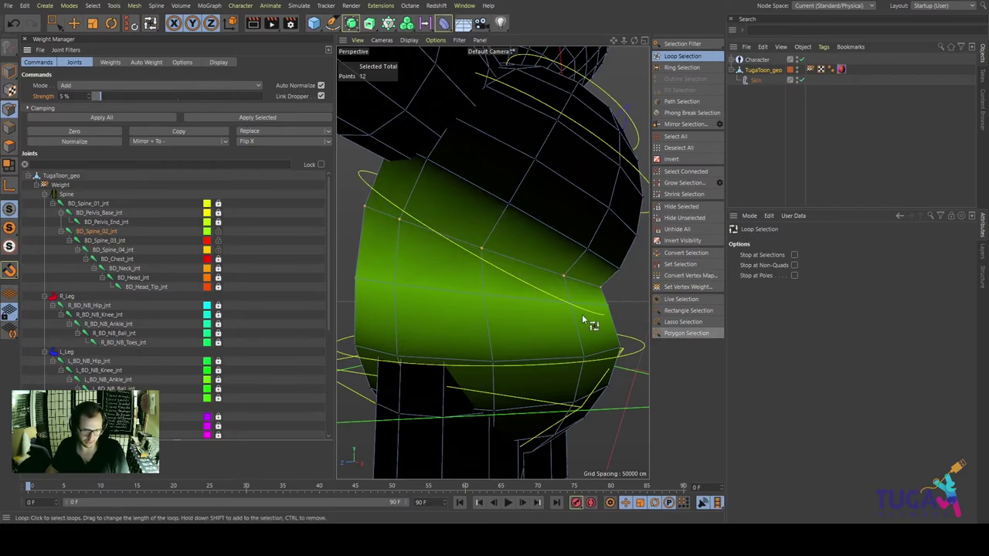
{"action": "mouse_move", "coordinate": [582, 313]}
{"action": "left_mouse_down", "text": "alt"}
{"action": "mouse_move", "coordinate": [521, 296]}
{"action": "mouse_move", "coordinate": [541, 293]}
{"action": "mouse_move", "coordinate": [551, 271]}
{"action": "left_mouse_up", "text": "alt"}
{"action": "left_click", "coordinate": [551, 268]}
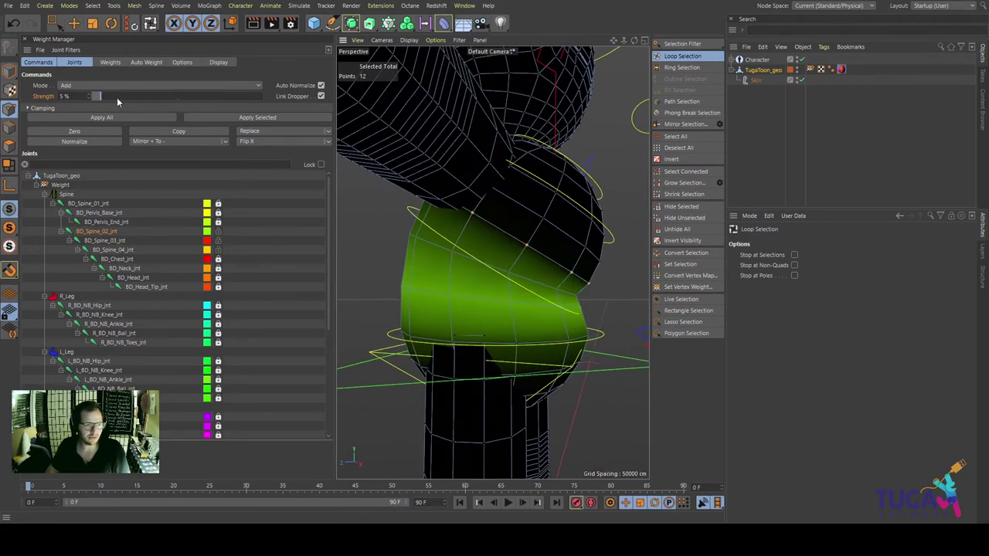
{"action": "left_click", "coordinate": [263, 117]}
Pick a new horizontal torso loop and compare the spine joints' weights on it
{"action": "left_click", "coordinate": [583, 304]}
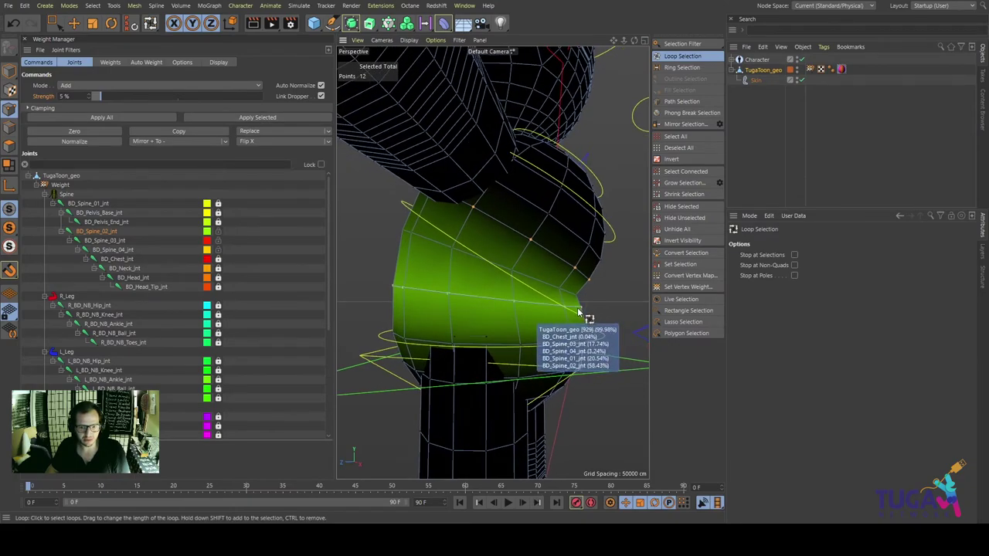
{"action": "left_click", "coordinate": [113, 251]}
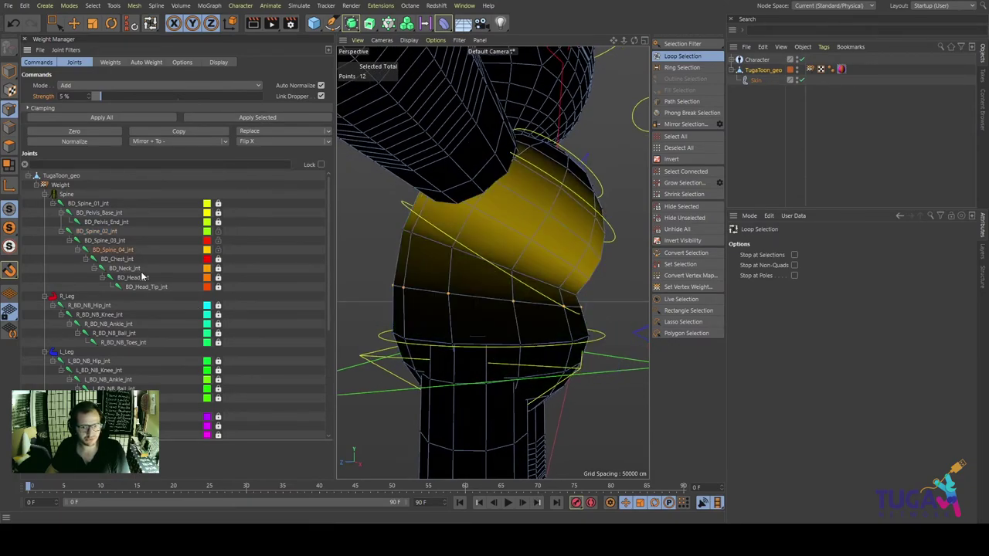
{"action": "left_click", "coordinate": [116, 241]}
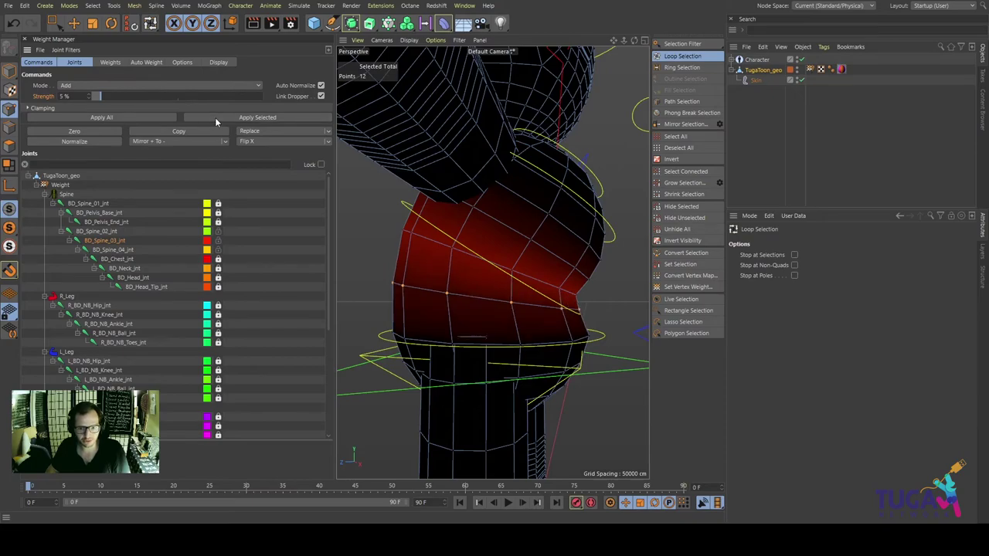
{"action": "mouse_move", "coordinate": [473, 305]}
{"action": "left_mouse_down", "text": "alt"}
{"action": "mouse_move", "coordinate": [490, 309]}
{"action": "mouse_move", "coordinate": [340, 303]}
{"action": "mouse_move", "coordinate": [558, 284]}
{"action": "mouse_move", "coordinate": [491, 312]}
{"action": "mouse_move", "coordinate": [558, 325]}
{"action": "mouse_move", "coordinate": [552, 379]}
{"action": "mouse_move", "coordinate": [514, 363]}
{"action": "left_mouse_up", "text": "alt"}
{"action": "scroll", "coordinate": [559, 325], "scroll_direction": "down", "scroll_amount": 3}
{"action": "left_click", "coordinate": [121, 249]}
{"action": "left_click", "coordinate": [120, 240]}
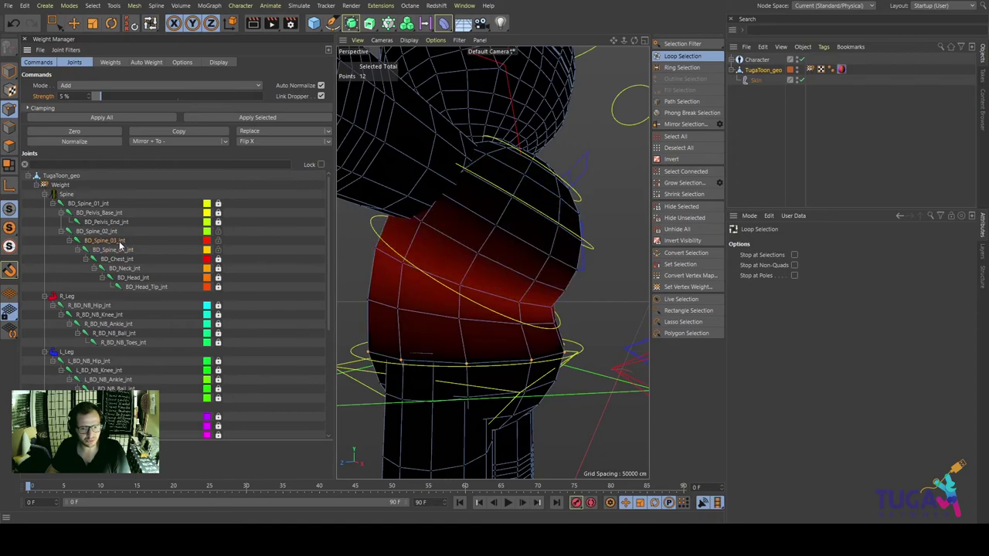
{"action": "left_click", "coordinate": [108, 231]}
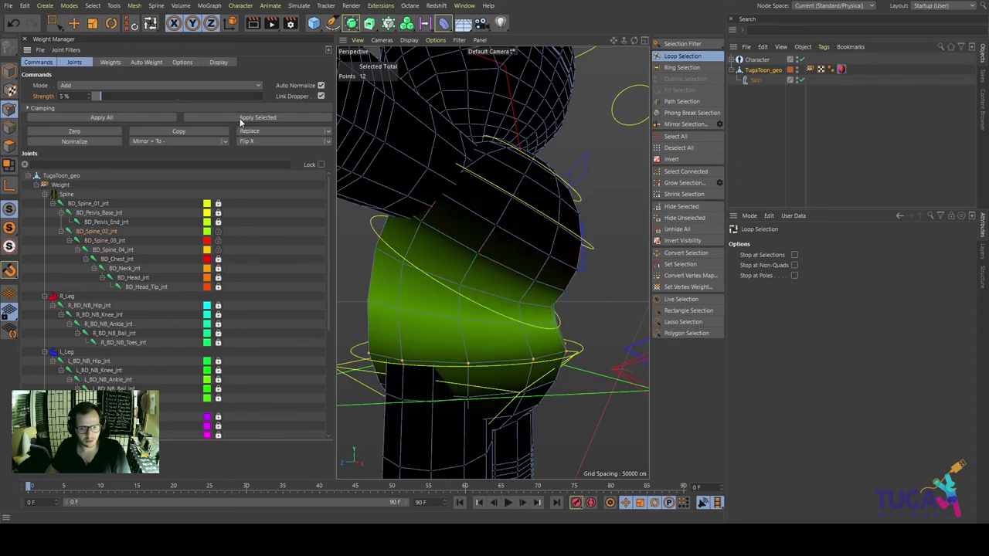
{"action": "left_click_drag", "start_coordinate": [479, 338], "coordinate": [463, 329], "text": "alt"}
Set Strength to 2% and add BD_Spine_03_jnt weight twice on the loop
{"action": "left_click", "coordinate": [131, 240]}
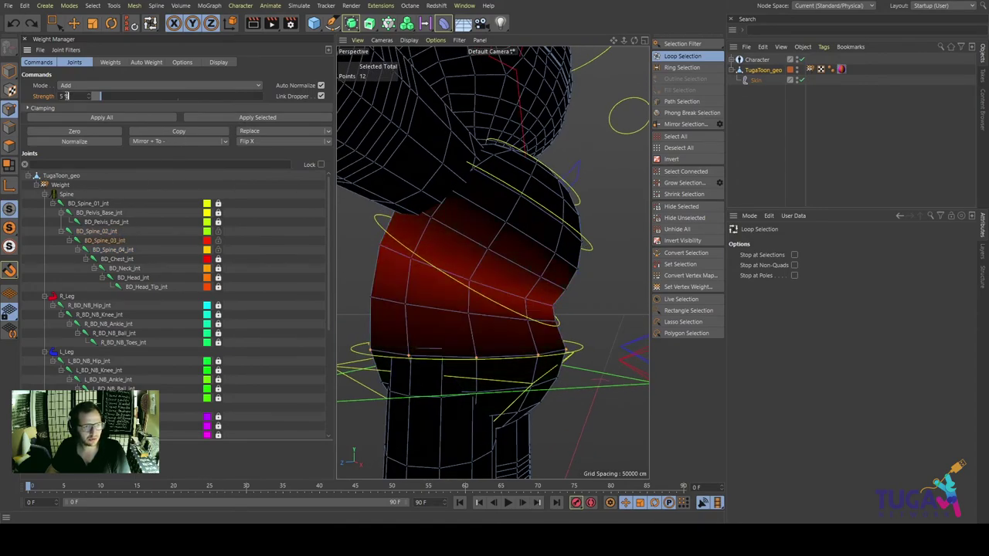
{"action": "type", "text": "2"}
{"action": "key", "text": "Return"}
{"action": "left_click", "coordinate": [243, 119]}
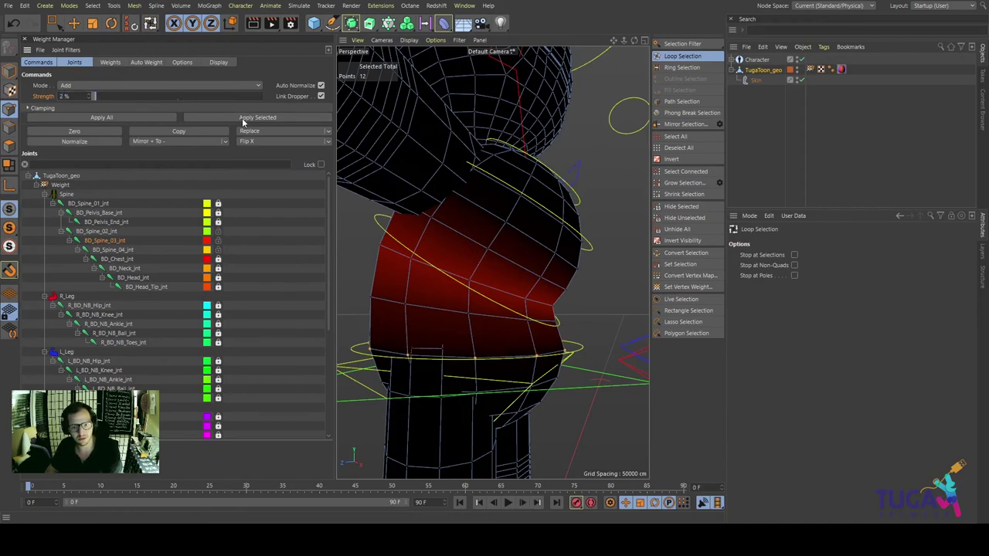
{"action": "left_click", "coordinate": [243, 120]}
{"action": "mouse_move", "coordinate": [523, 332]}
{"action": "left_mouse_down", "text": "alt"}
{"action": "mouse_move", "coordinate": [564, 312]}
{"action": "mouse_move", "coordinate": [340, 317]}
{"action": "mouse_move", "coordinate": [541, 309]}
{"action": "mouse_move", "coordinate": [565, 319]}
{"action": "mouse_move", "coordinate": [336, 255]}
{"action": "left_mouse_up", "text": "alt"}
In Model mode, select FK_Spine_02_con, return to the front view and ready the Rotate tool
{"action": "left_click", "coordinate": [74, 23]}
{"action": "left_click", "coordinate": [10, 70]}
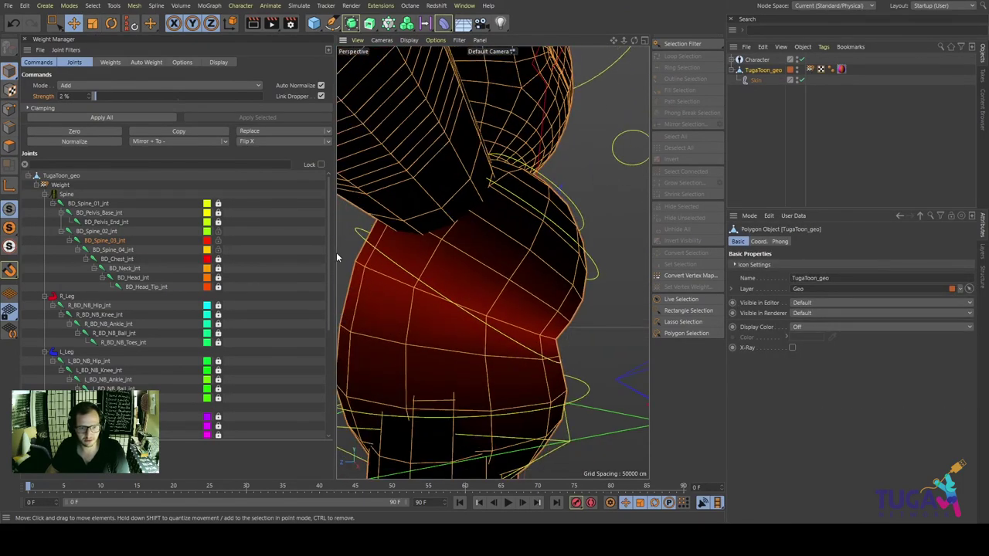
{"action": "left_click", "coordinate": [358, 238]}
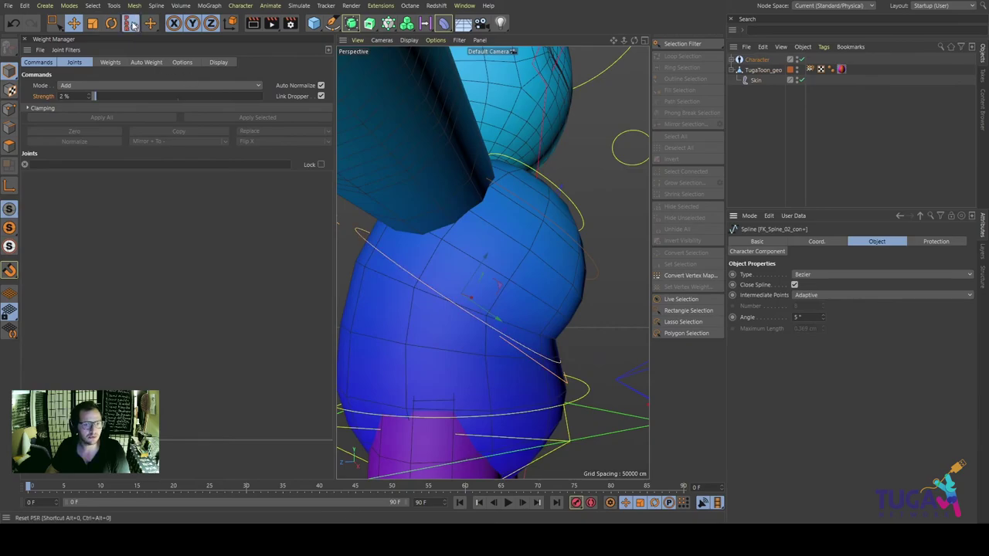
{"action": "left_click", "coordinate": [568, 282]}
{"action": "key", "text": "ctrl+shift+z"}
{"action": "key", "text": "ctrl+shift+z"}
{"action": "key", "text": "r"}
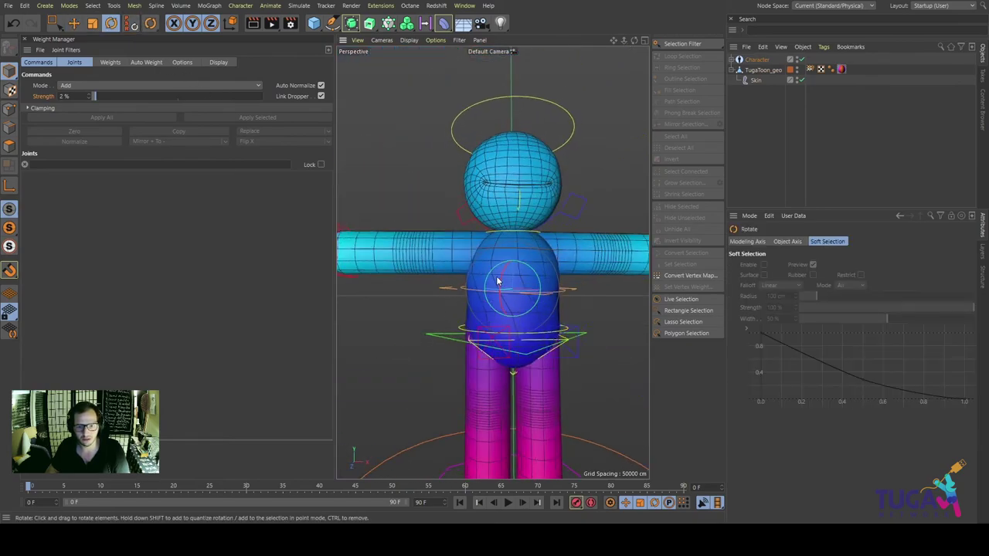